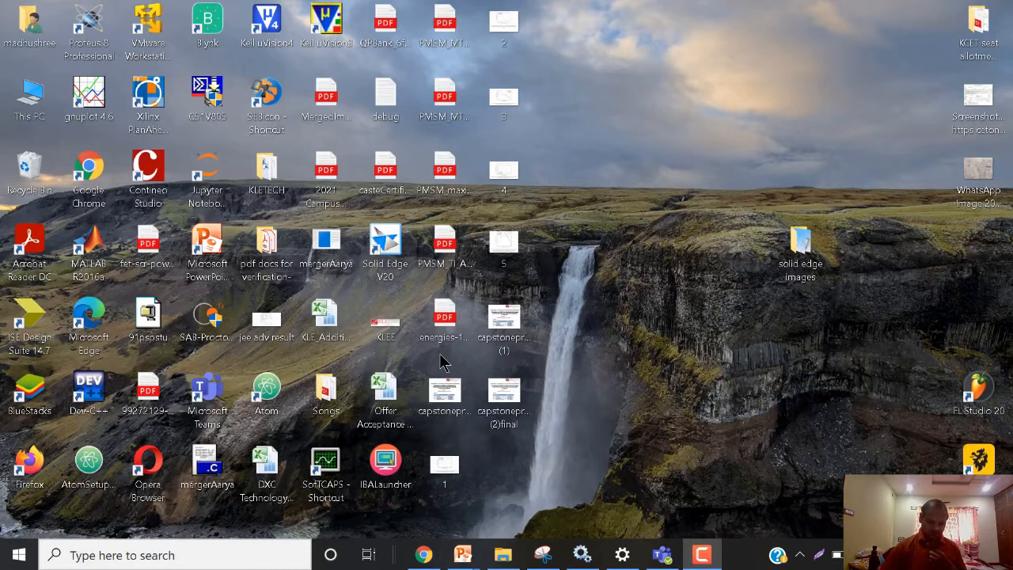
Step: Launch Solid Edge V20 and create a new solid part document
{"action": "left_click", "coordinate": [385, 247]}
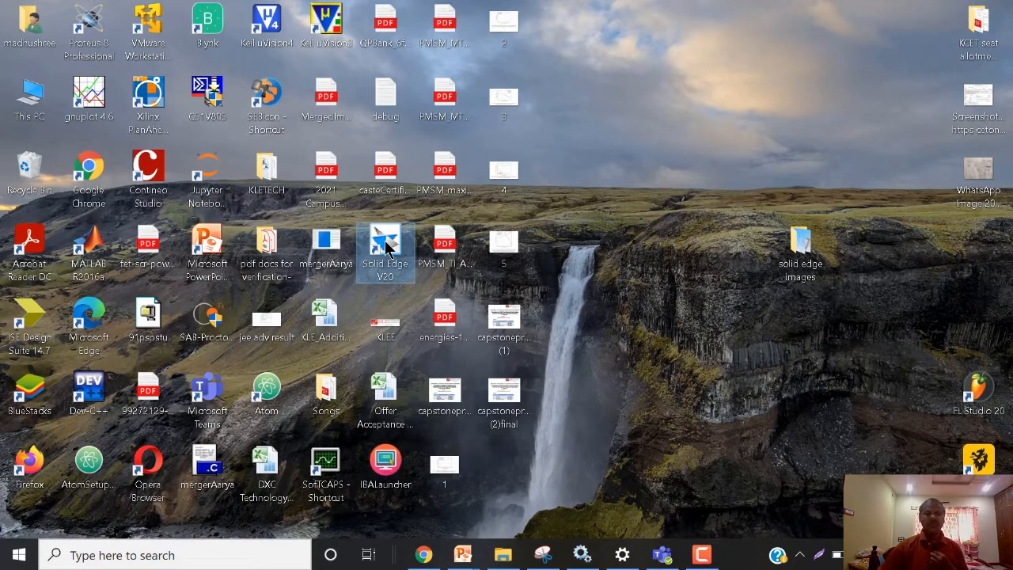
{"action": "double_click", "coordinate": [386, 247]}
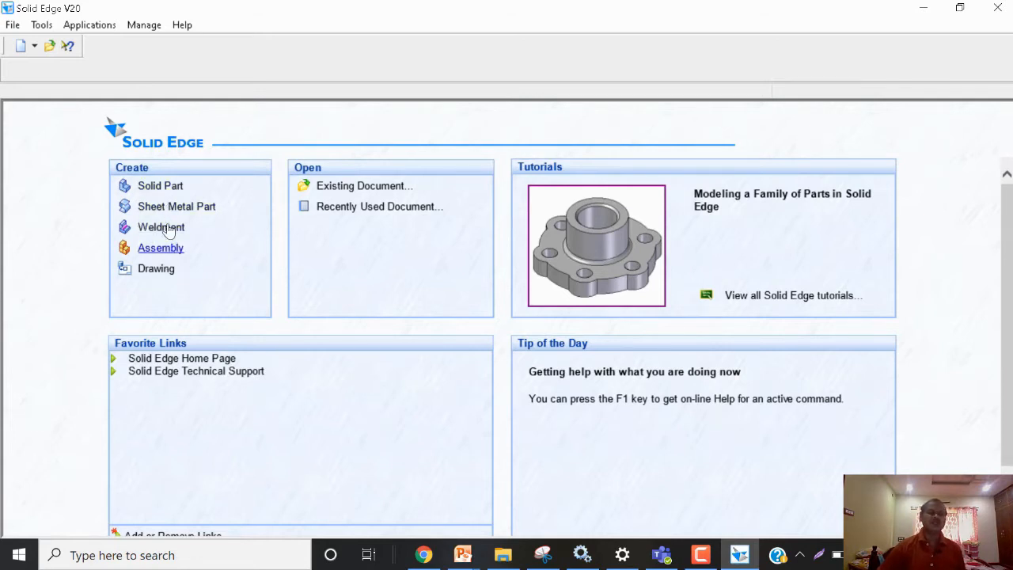
{"action": "left_click", "coordinate": [162, 186]}
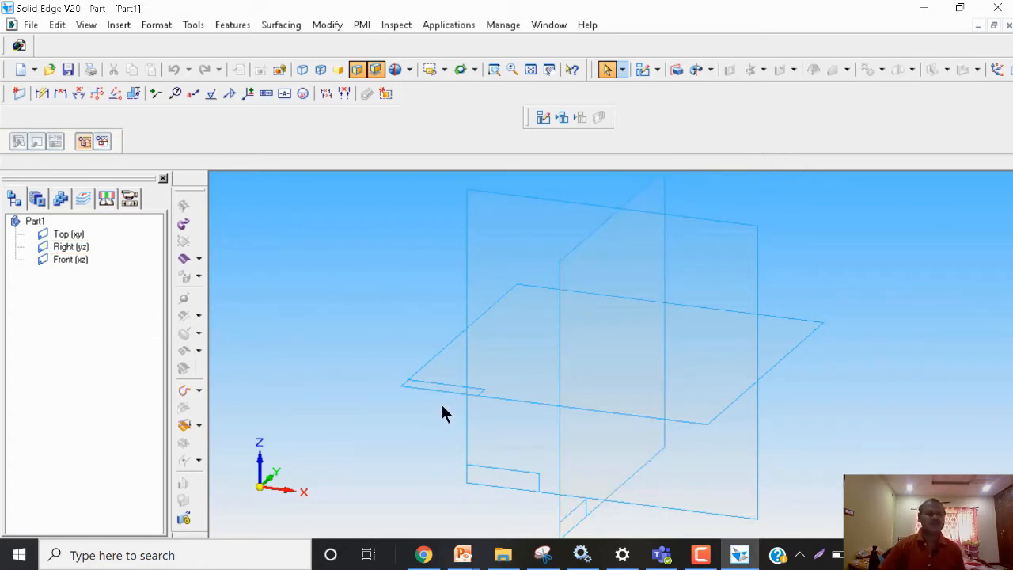
Step: Start a Revolved Protrusion and open its profile sketch on the Front (xz) reference plane
{"action": "left_click", "coordinate": [711, 69]}
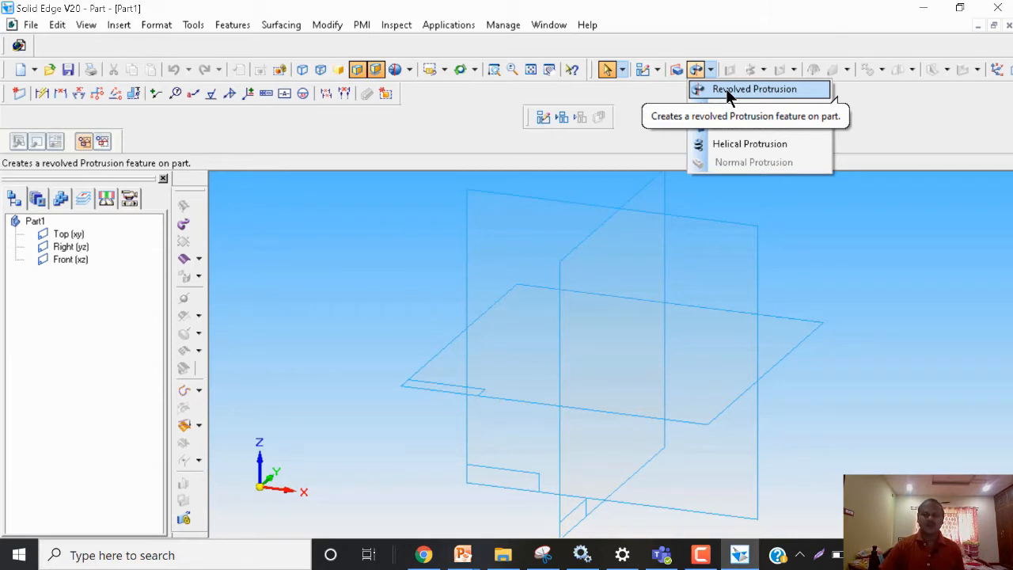
{"action": "left_click", "coordinate": [728, 90]}
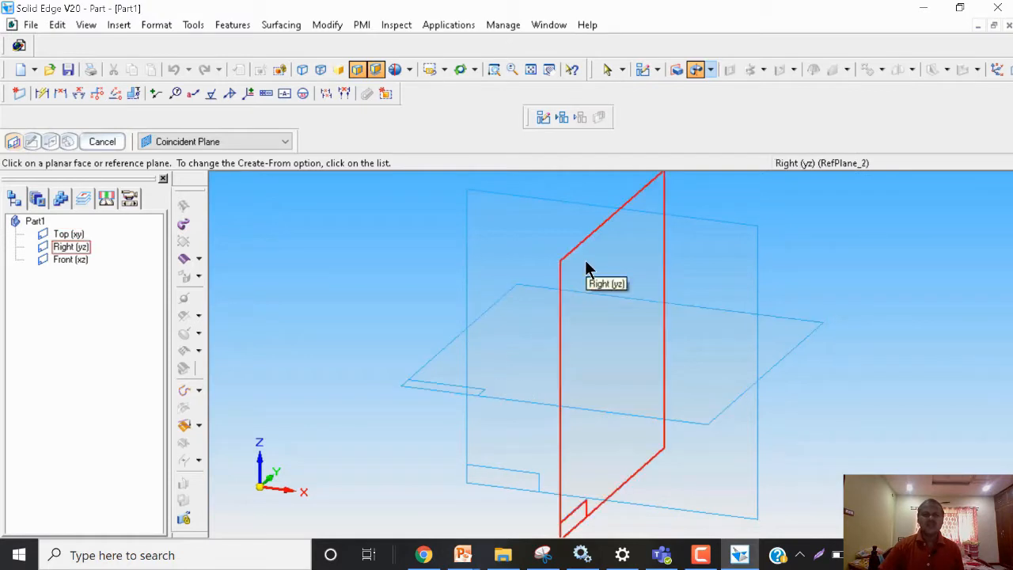
{"action": "left_click", "coordinate": [484, 234]}
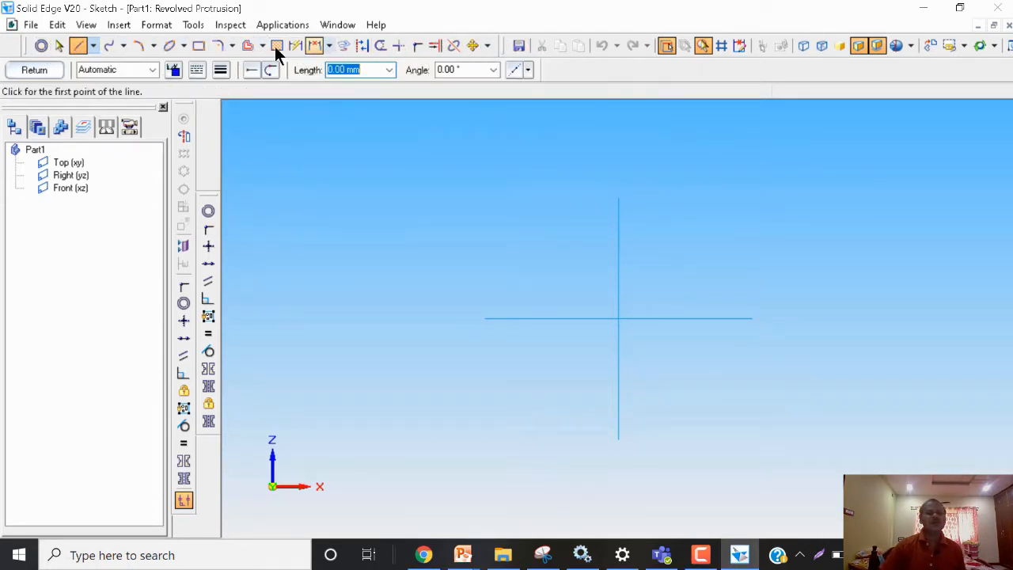
{"action": "left_click", "coordinate": [118, 25]}
{"action": "key", "text": "Escape"}
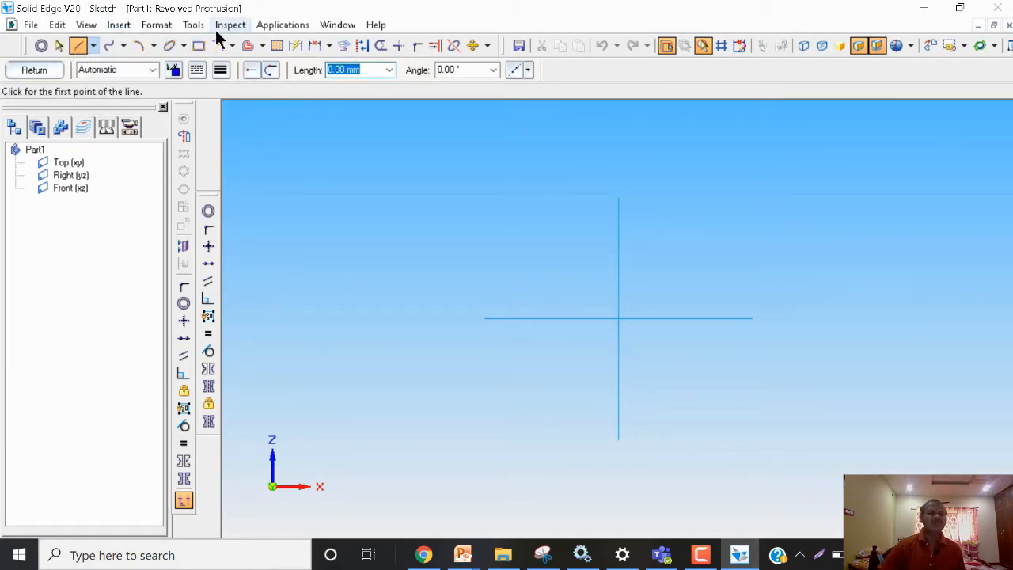
{"action": "left_click", "coordinate": [230, 24]}
{"action": "left_click", "coordinate": [291, 98]}
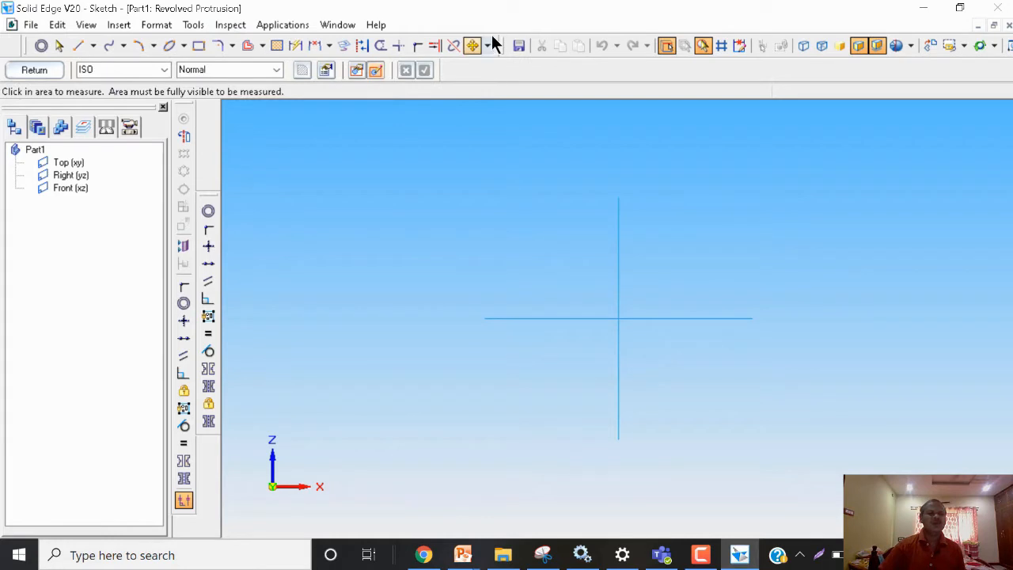
Step: Undock the Draw toolbar and dock it again in its own row above the command options
{"action": "left_click_drag", "start_coordinate": [497, 44], "coordinate": [519, 107]}
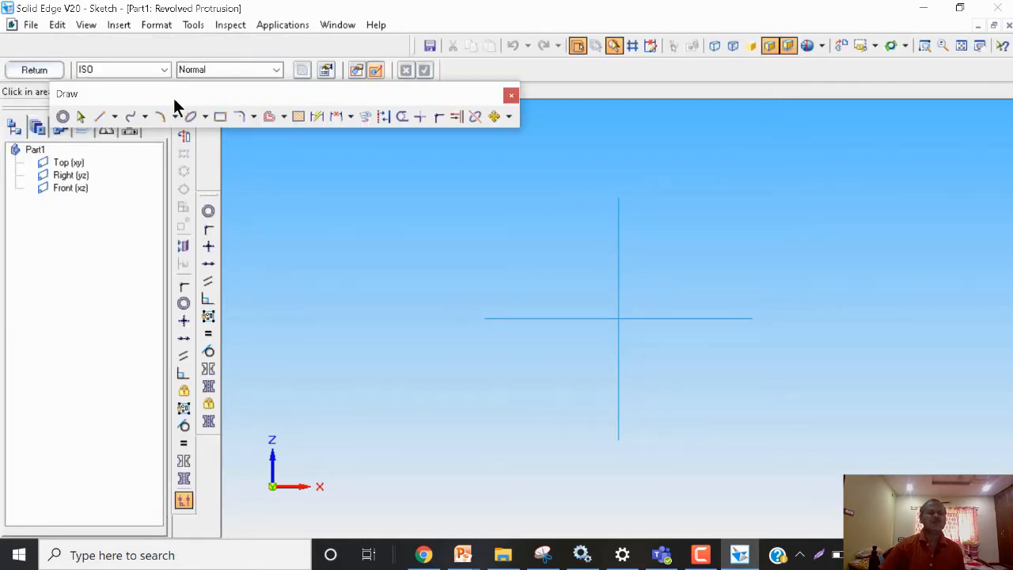
{"action": "left_click_drag", "start_coordinate": [145, 93], "coordinate": [360, 152]}
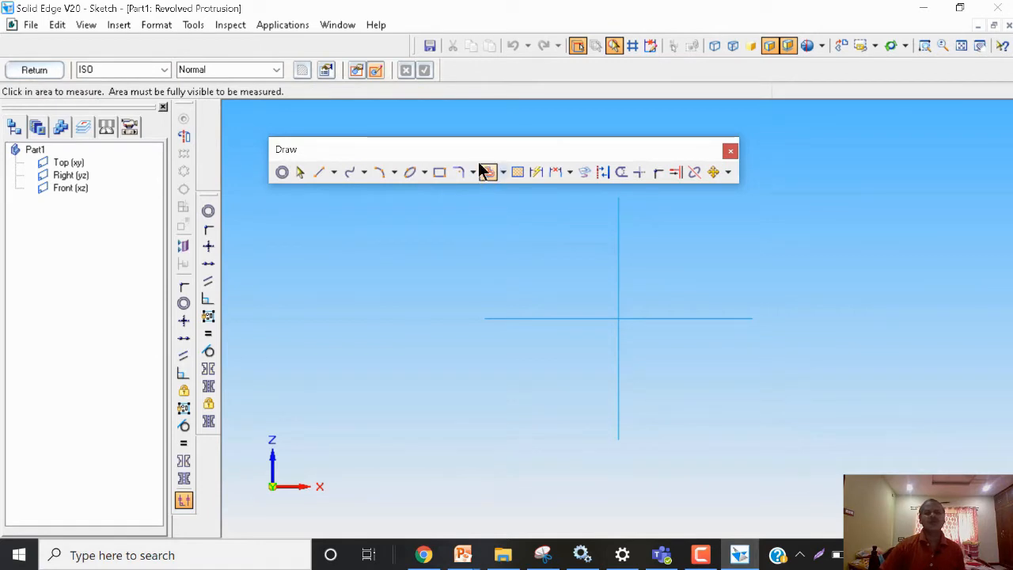
{"action": "mouse_move", "coordinate": [475, 151]}
{"action": "left_mouse_down"}
{"action": "mouse_move", "coordinate": [440, 149]}
{"action": "mouse_move", "coordinate": [265, 48]}
{"action": "left_mouse_up"}
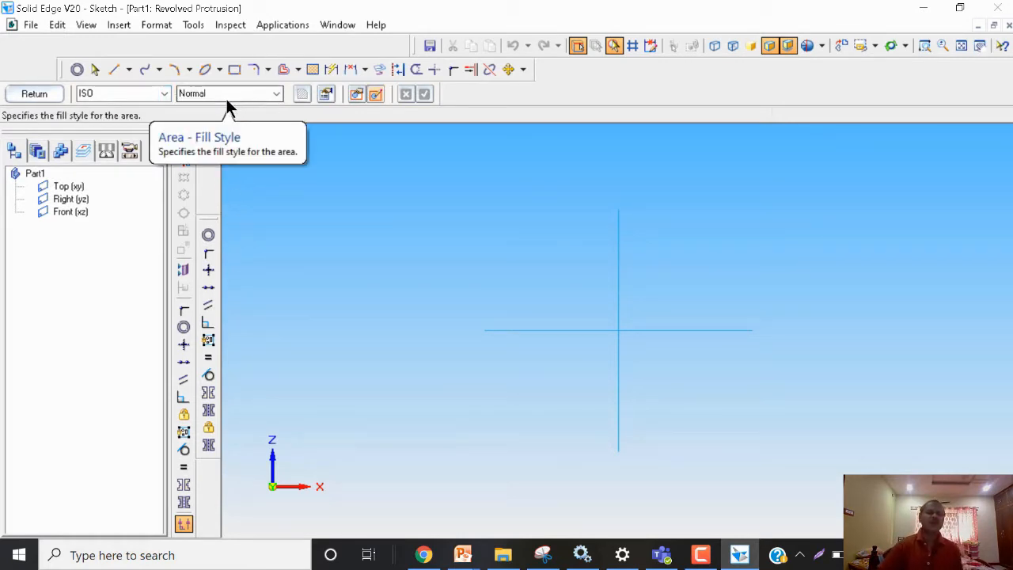
Step: Draw a closed rectangle from four lines, about 97 mm wide and 62 mm high, above the horizontal reference line
{"action": "left_click", "coordinate": [115, 69]}
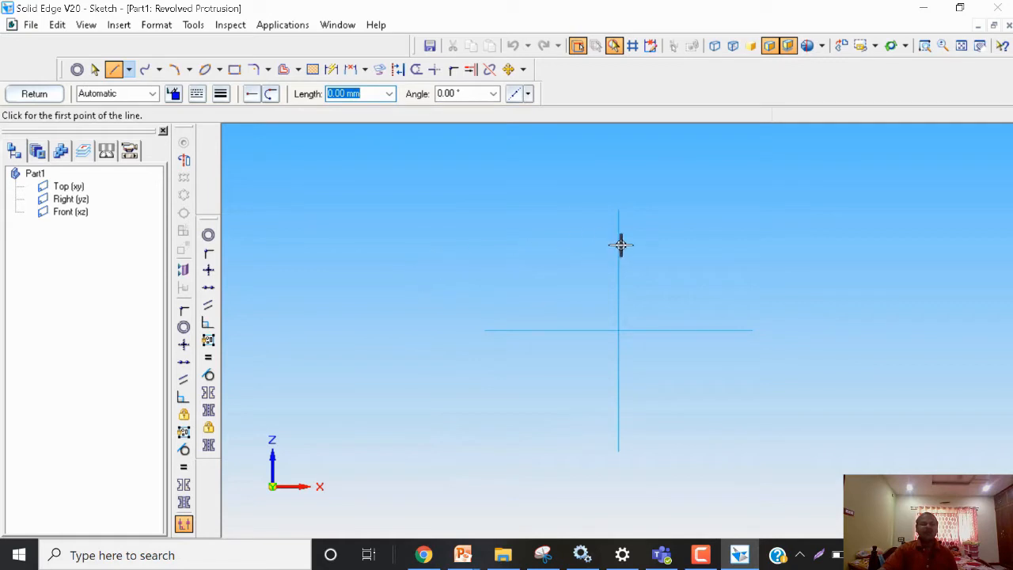
{"action": "left_click", "coordinate": [509, 291]}
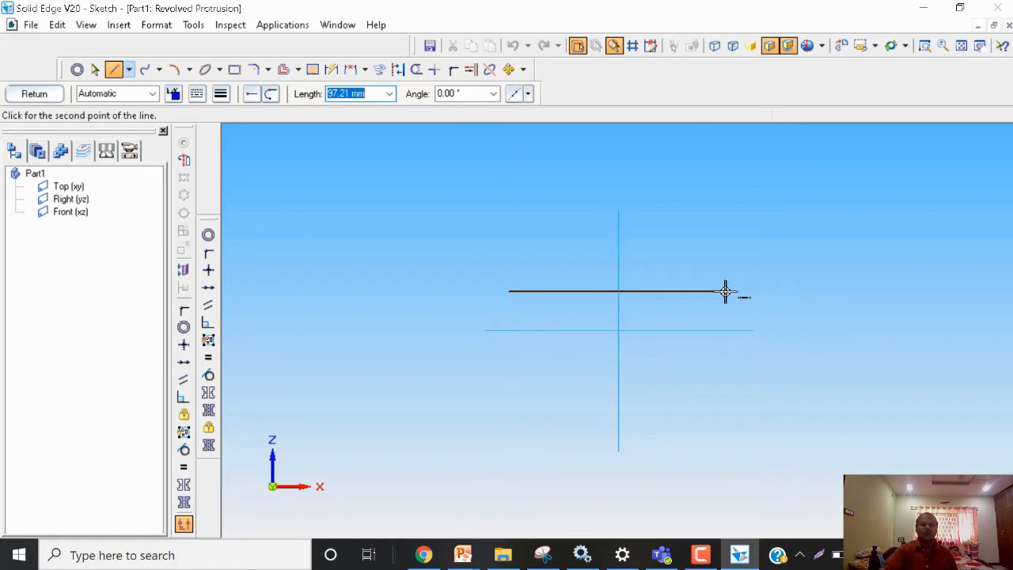
{"action": "key", "text": "Right"}
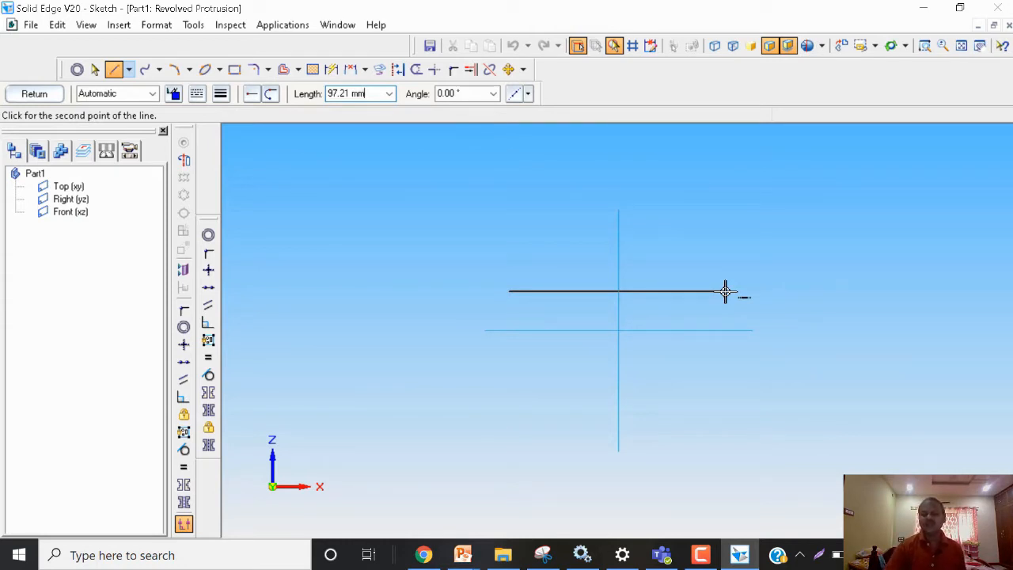
{"action": "key", "text": "Tab"}
{"action": "key", "text": "Return"}
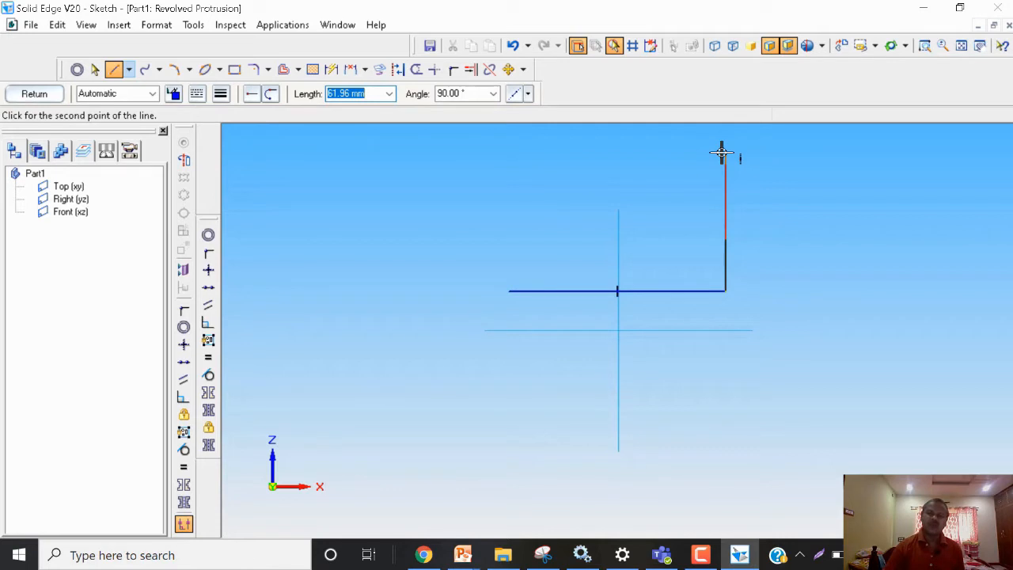
{"action": "left_click", "coordinate": [722, 153]}
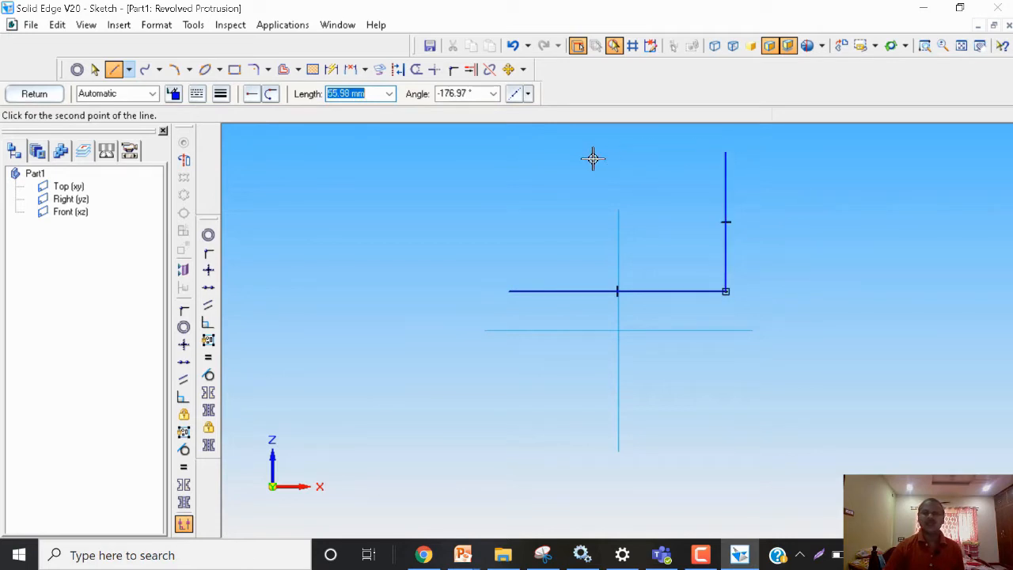
{"action": "left_click", "coordinate": [512, 154]}
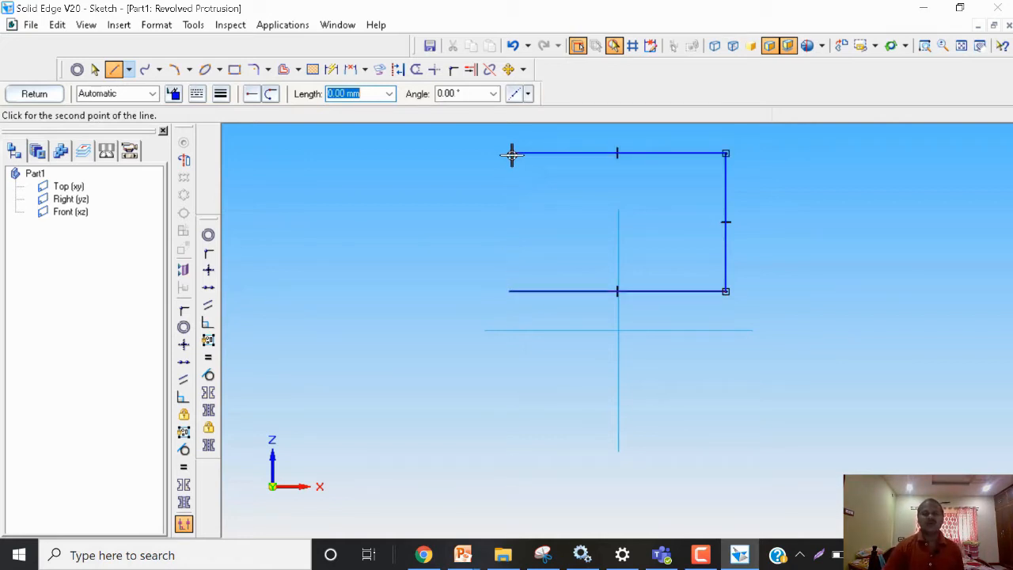
{"action": "left_click", "coordinate": [509, 292]}
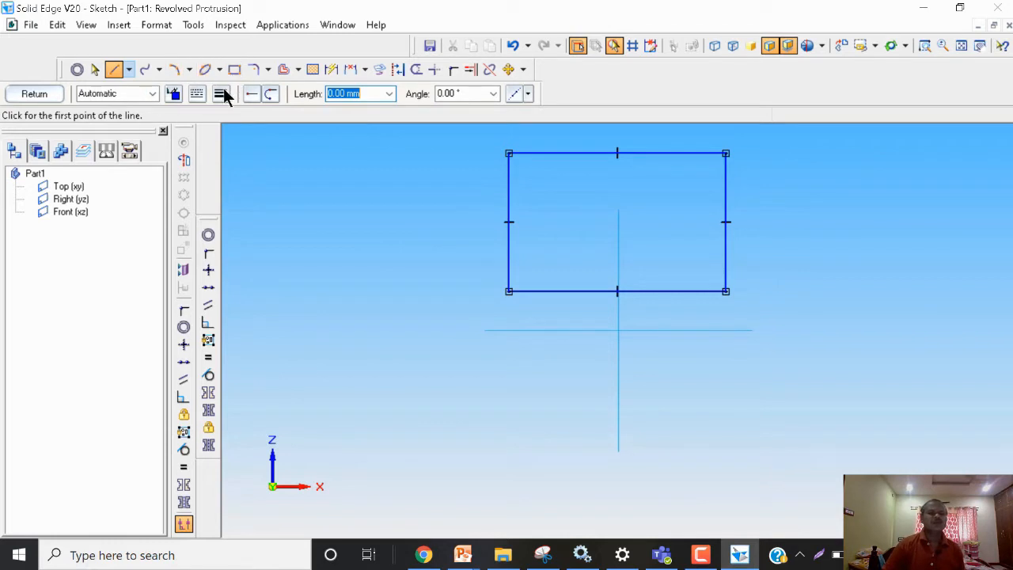
Step: Place a single sketch point in the empty area beside the rectangle, on its negative X side
{"action": "left_click", "coordinate": [130, 71]}
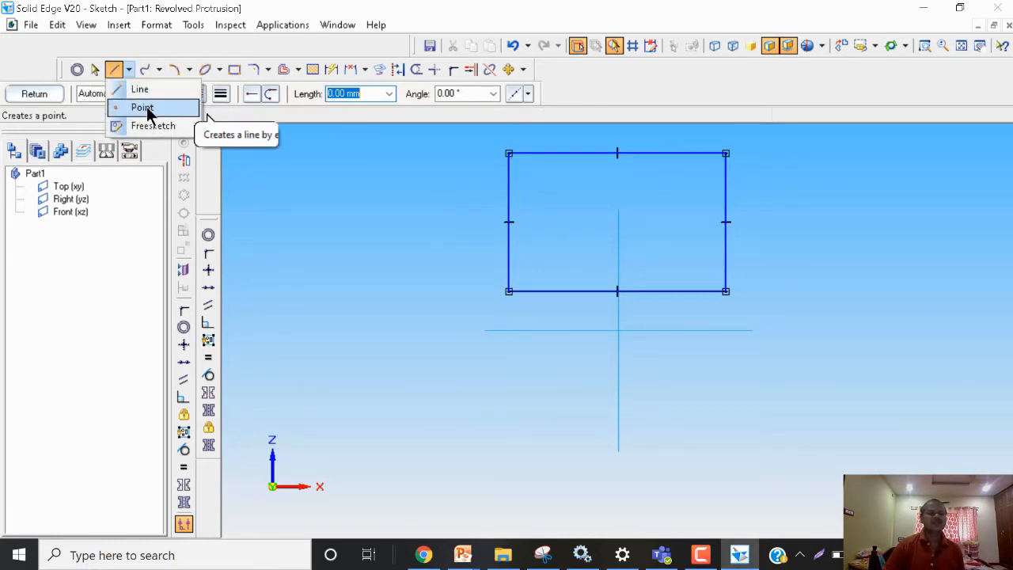
{"action": "left_click", "coordinate": [144, 107]}
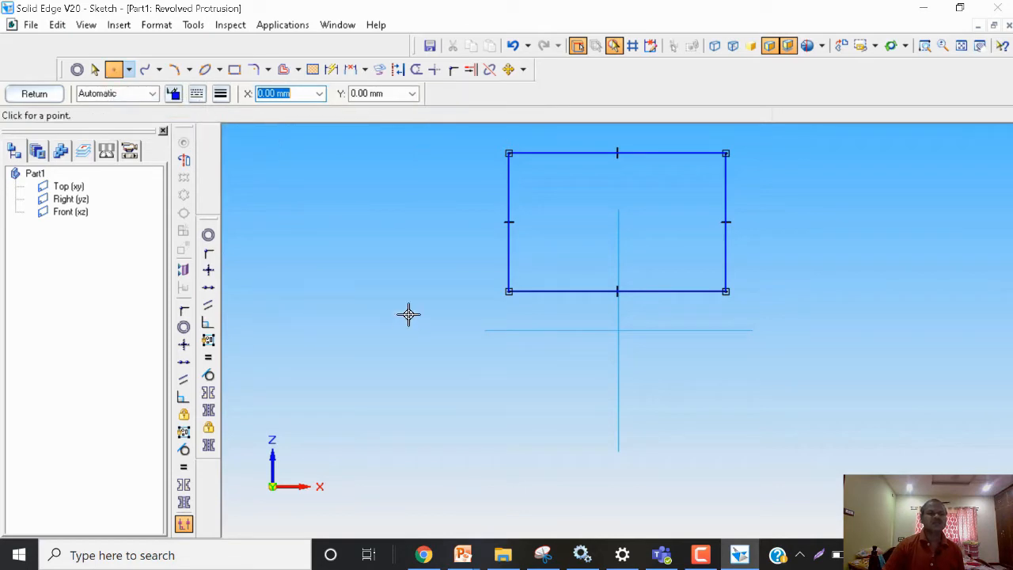
{"action": "left_click", "coordinate": [376, 248]}
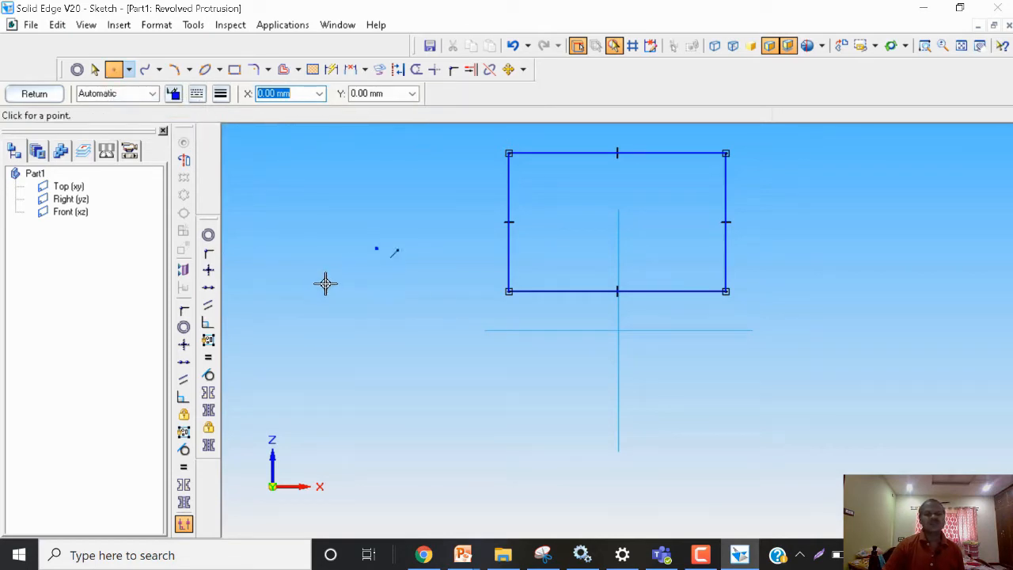
Step: Freesketch a chain beside the rectangle: short vertical line, horizontal line about 25 mm, 90° arc of about 57 mm radius and a longer vertical line
{"action": "left_click", "coordinate": [129, 71]}
{"action": "left_click", "coordinate": [142, 125]}
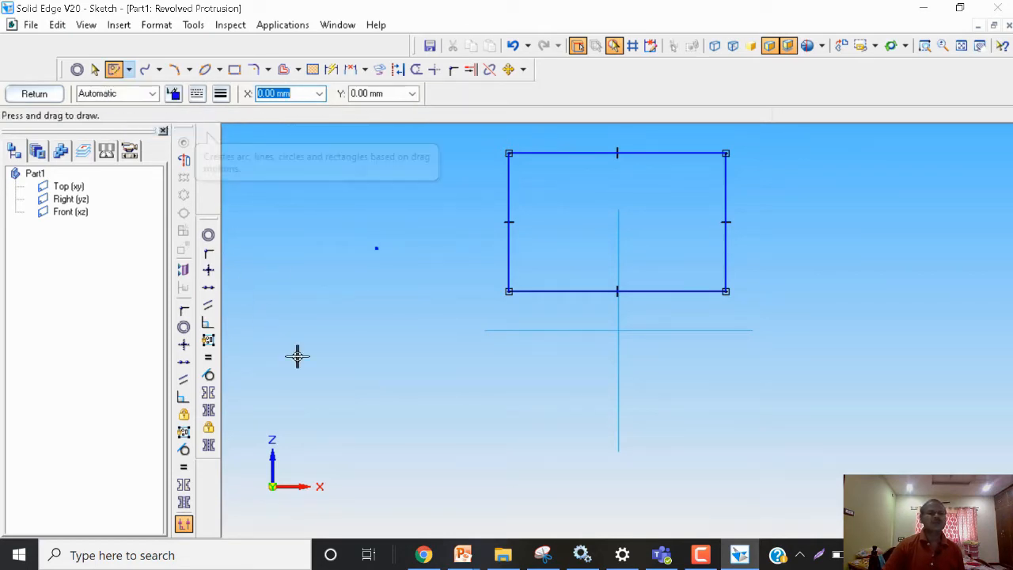
{"action": "mouse_move", "coordinate": [308, 383]}
{"action": "left_mouse_down"}
{"action": "mouse_move", "coordinate": [308, 356]}
{"action": "mouse_move", "coordinate": [352, 334]}
{"action": "mouse_move", "coordinate": [437, 331]}
{"action": "left_mouse_up"}
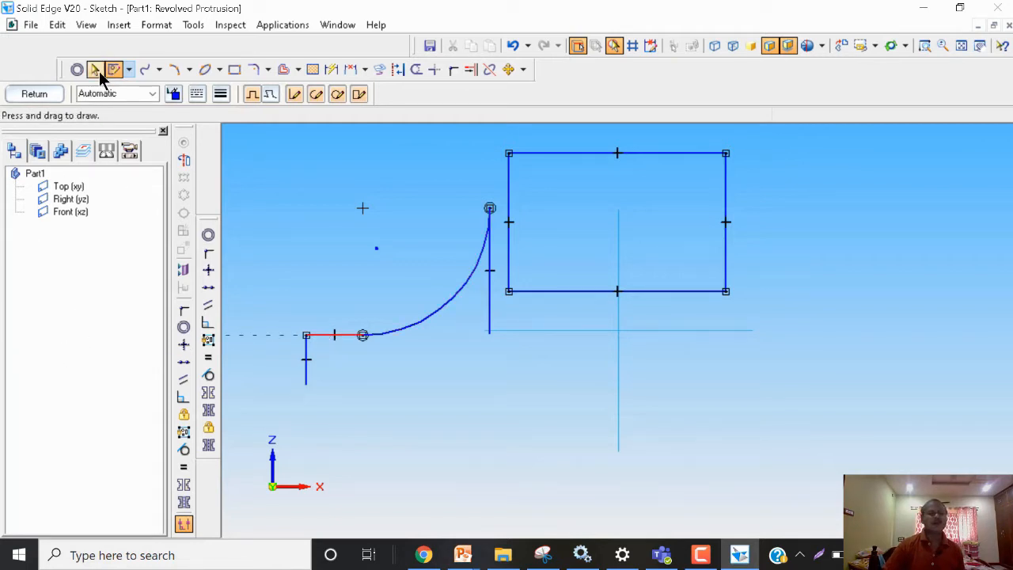
Step: Delete the arc from the freesketched chain
{"action": "left_click", "coordinate": [96, 69]}
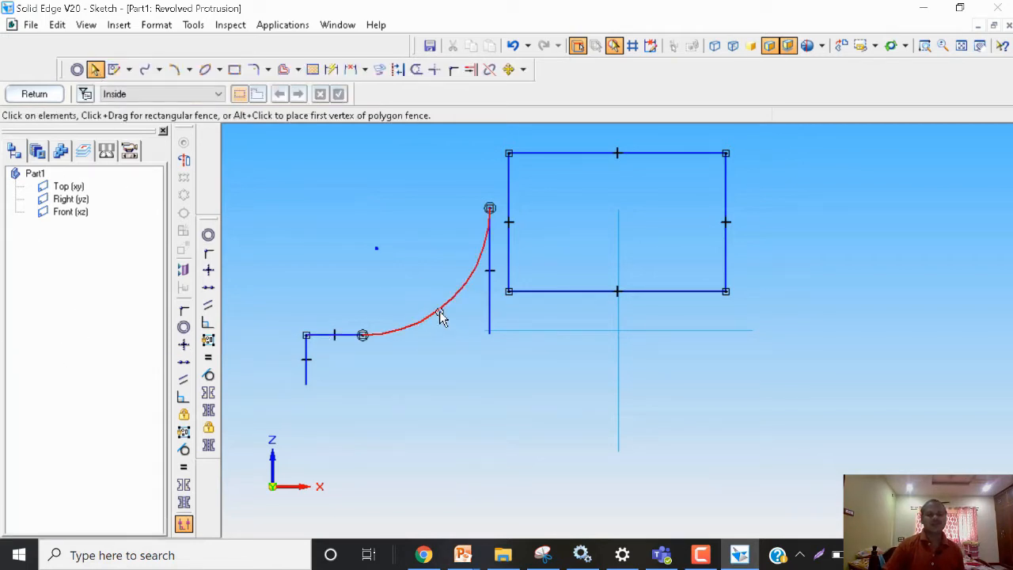
{"action": "left_click", "coordinate": [439, 314]}
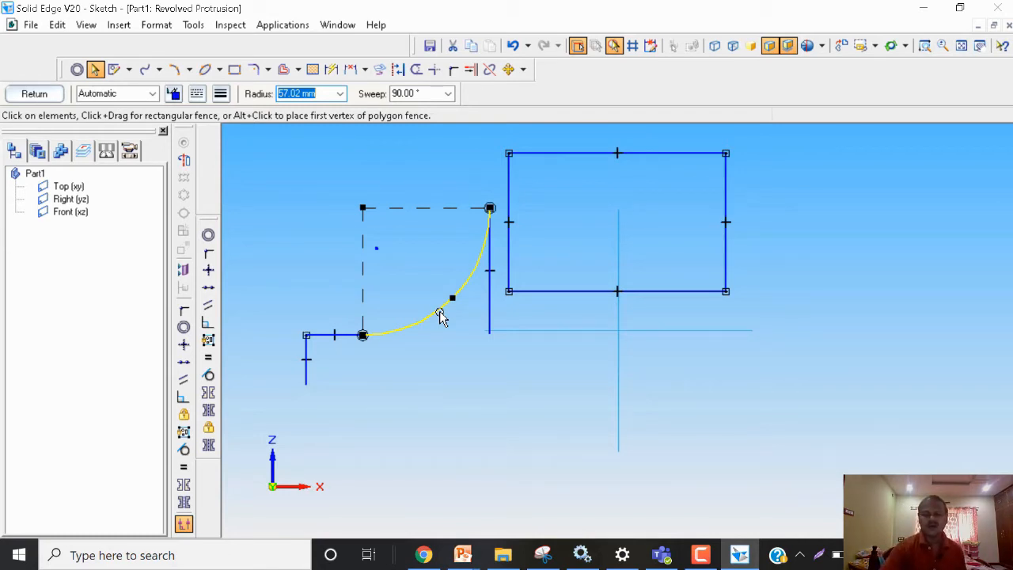
{"action": "key", "text": "Escape"}
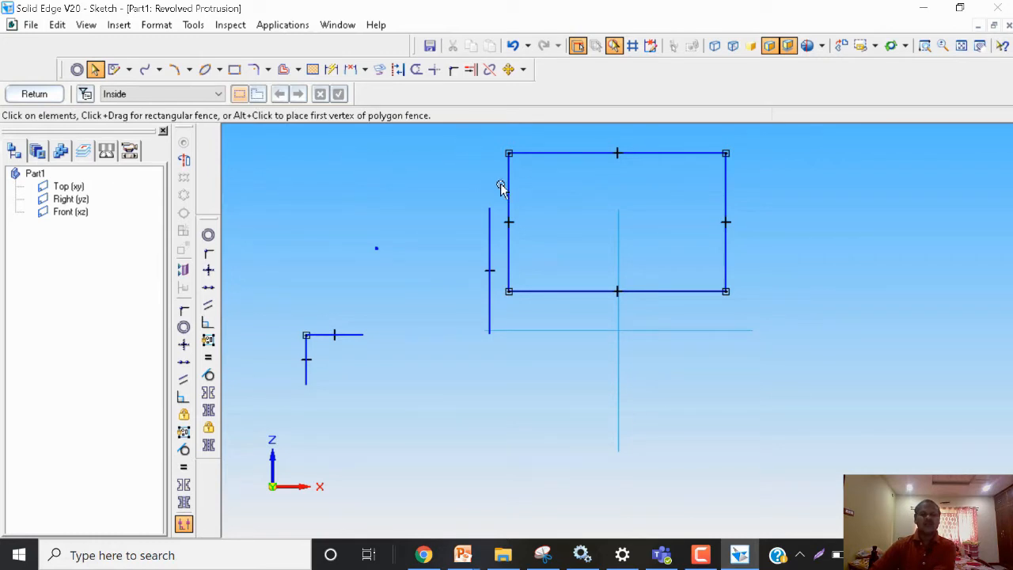
Step: Cut all four lines of the rectangle out of the sketch one by one
{"action": "left_click", "coordinate": [551, 154]}
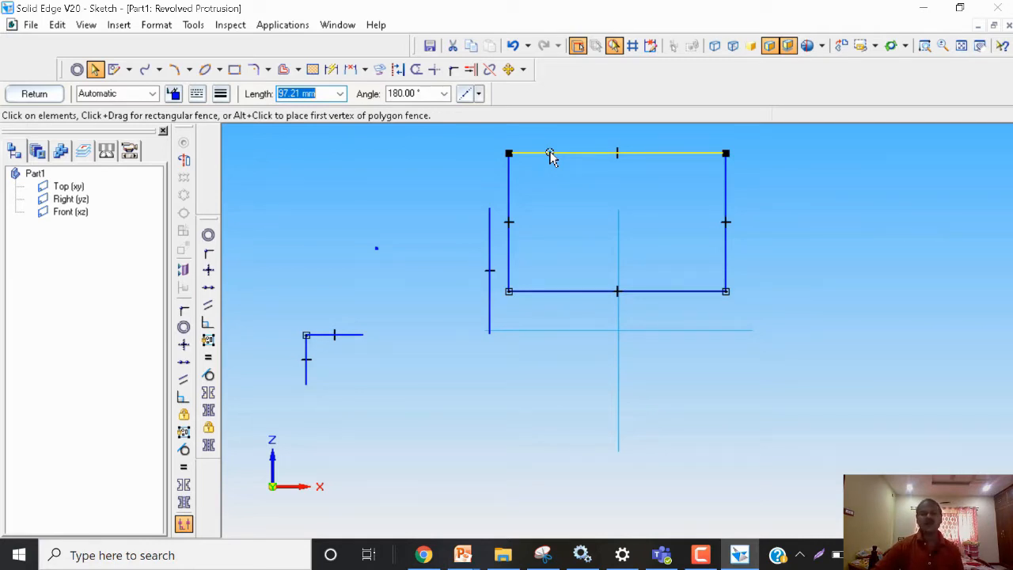
{"action": "right_click", "coordinate": [552, 156]}
{"action": "left_click", "coordinate": [584, 164]}
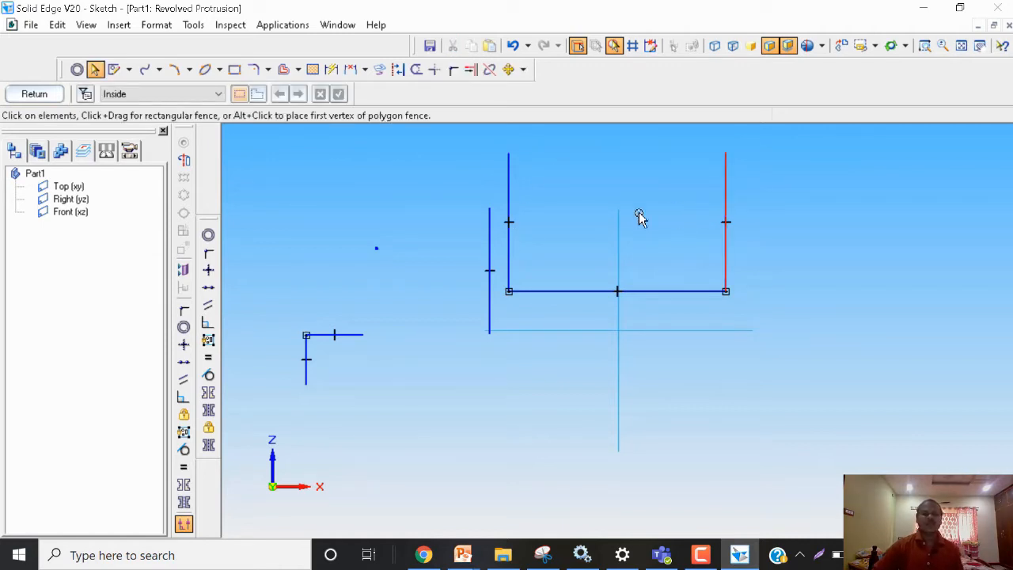
{"action": "left_click", "coordinate": [724, 182]}
{"action": "right_click", "coordinate": [724, 182]}
{"action": "left_click", "coordinate": [737, 192]}
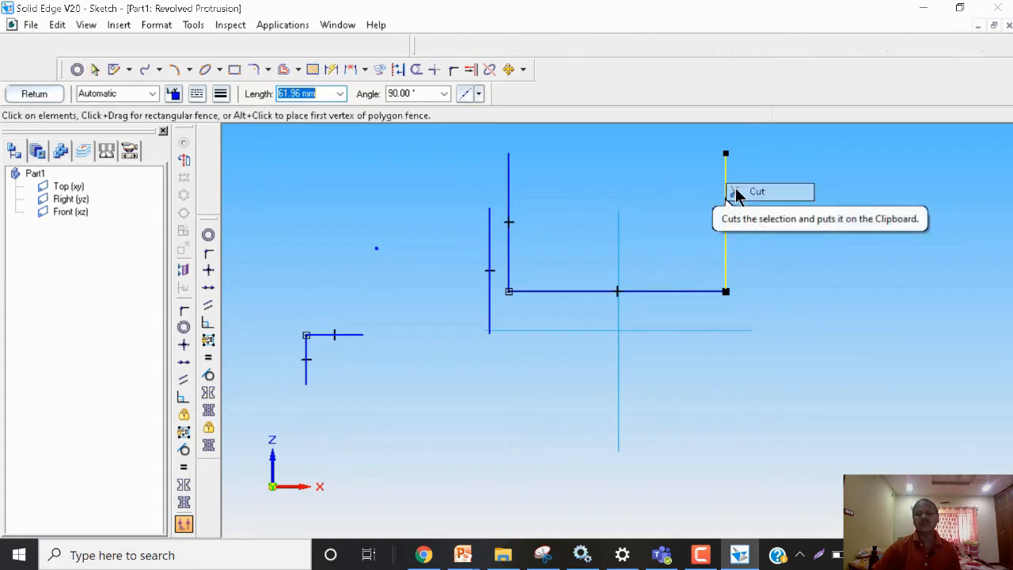
{"action": "left_click", "coordinate": [649, 292]}
{"action": "right_click", "coordinate": [650, 296]}
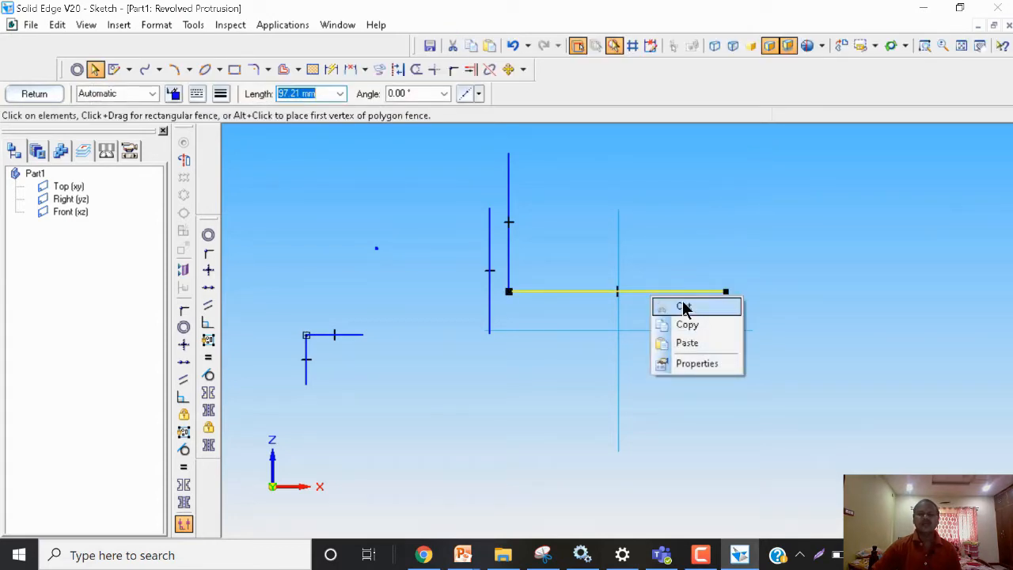
{"action": "left_click", "coordinate": [686, 307]}
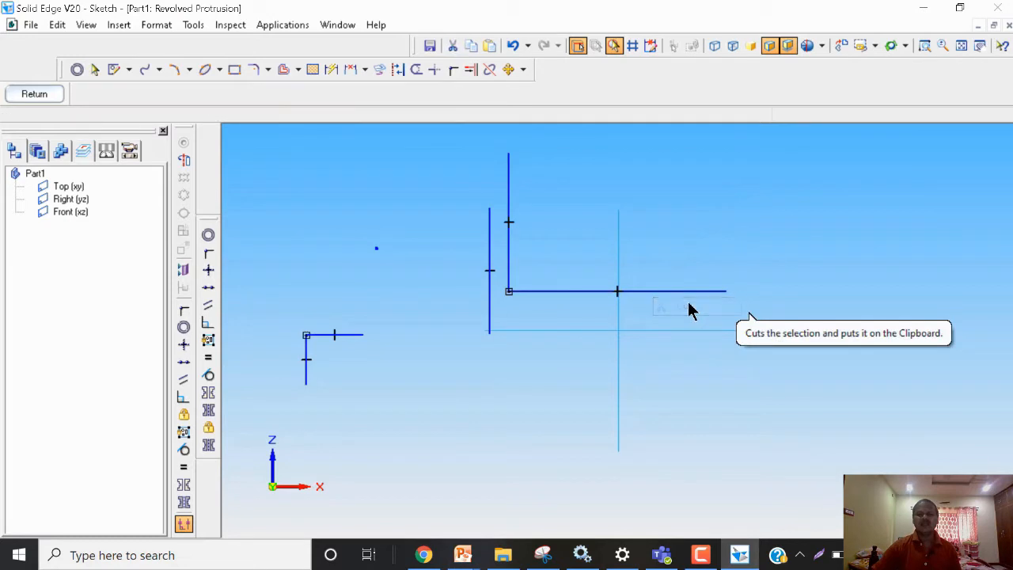
{"action": "left_click", "coordinate": [507, 180]}
{"action": "right_click", "coordinate": [508, 182]}
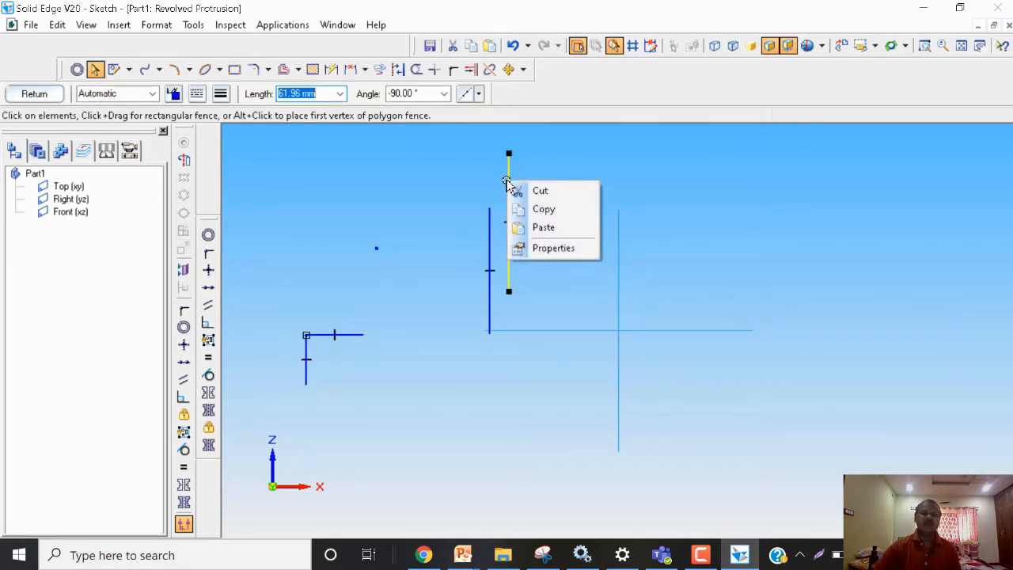
{"action": "left_click", "coordinate": [533, 191]}
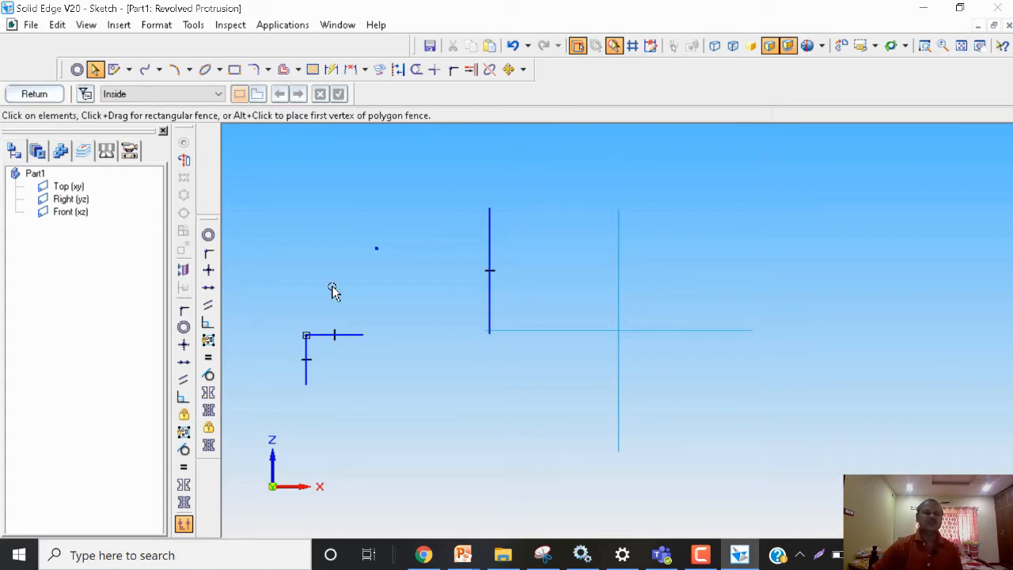
Step: Cut the remaining longer vertical line and the chain's horizontal and short vertical lines out of the sketch
{"action": "right_click", "coordinate": [492, 251]}
{"action": "left_click", "coordinate": [508, 262]}
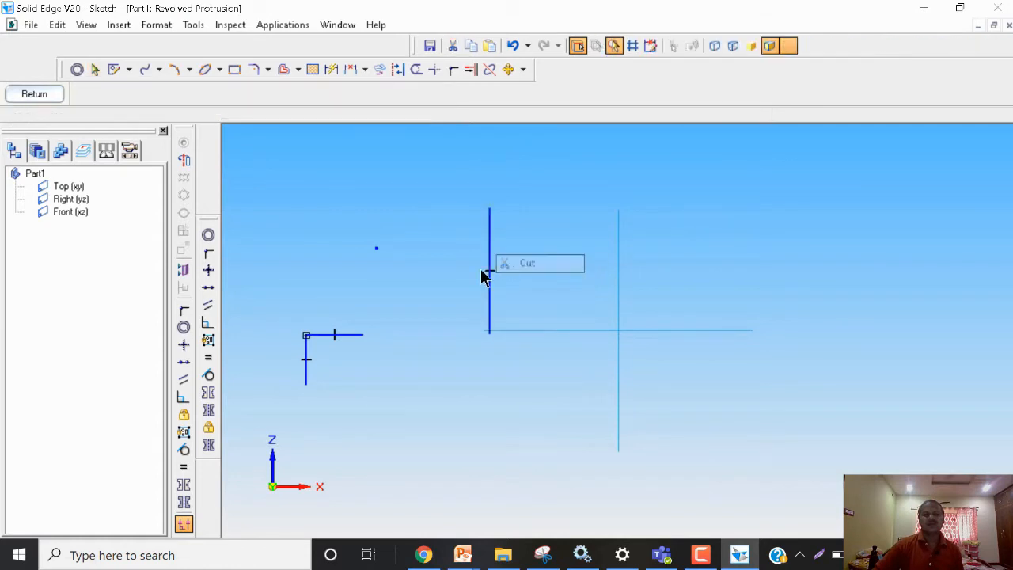
{"action": "left_click", "coordinate": [335, 335]}
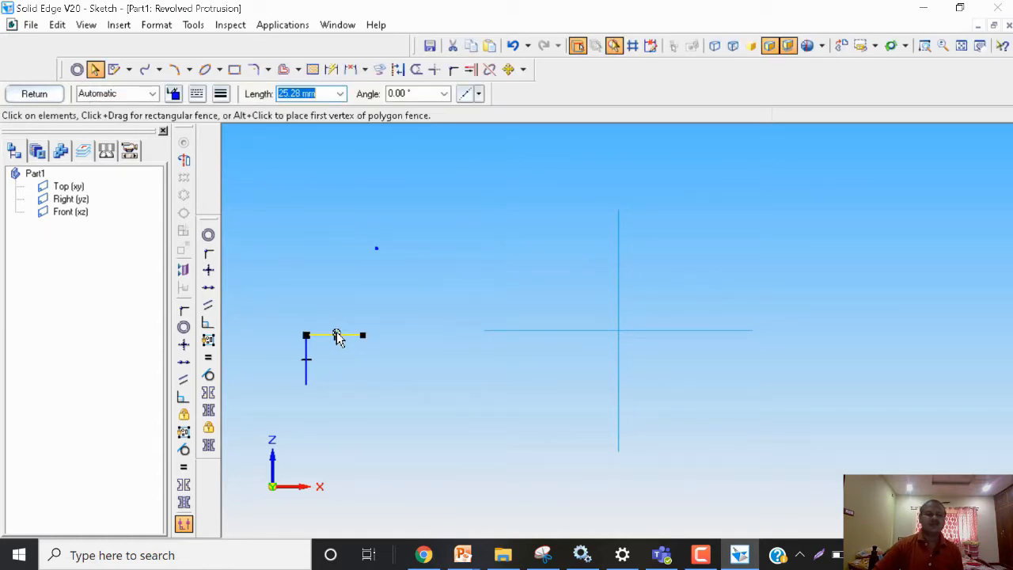
{"action": "right_click", "coordinate": [335, 335]}
{"action": "left_click", "coordinate": [374, 347]}
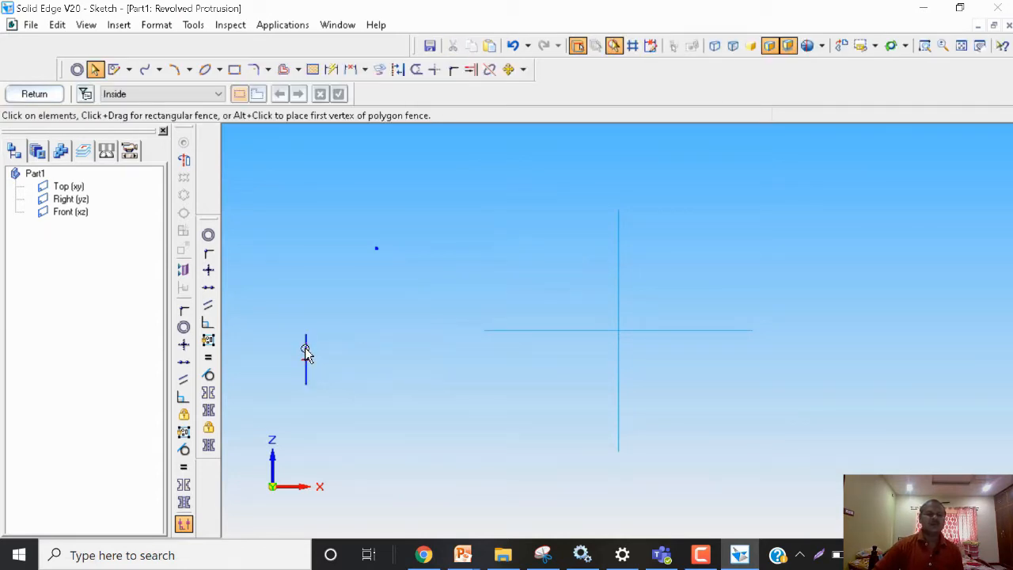
{"action": "left_click", "coordinate": [305, 352]}
{"action": "right_click", "coordinate": [306, 352]}
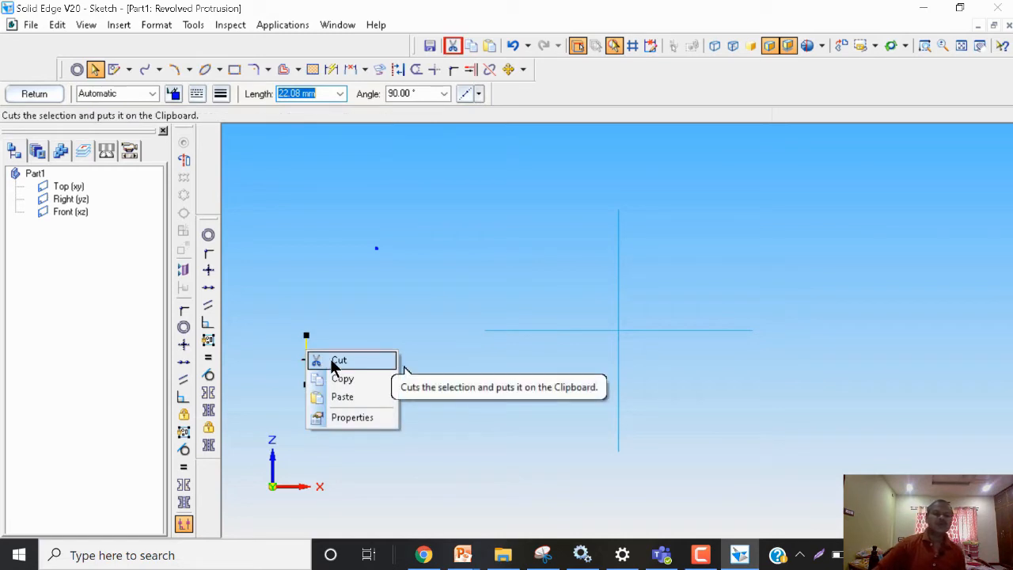
{"action": "left_click", "coordinate": [336, 360]}
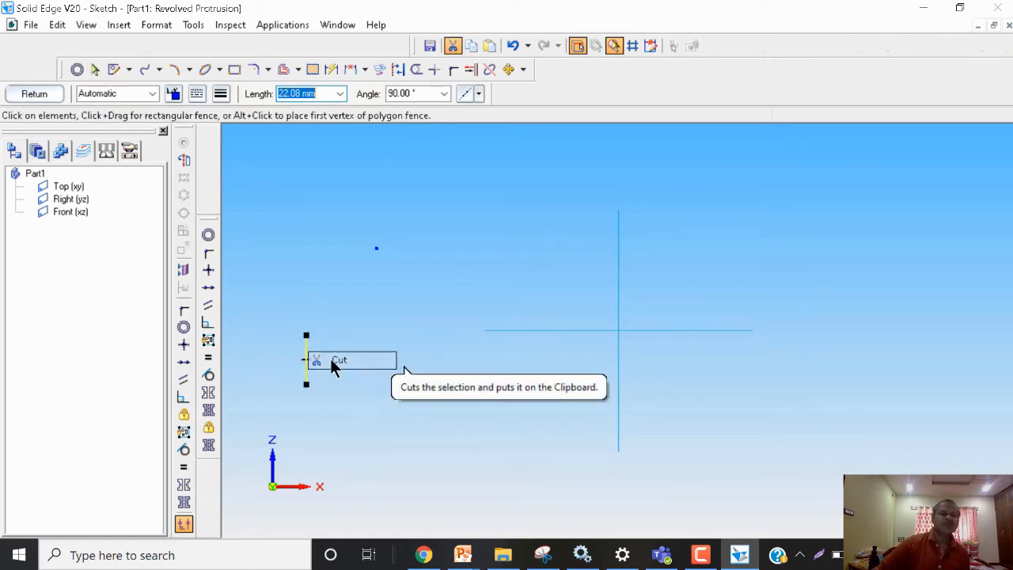
Step: Delete the single sketch point left on the negative X side of the plane
{"action": "right_click", "coordinate": [385, 257]}
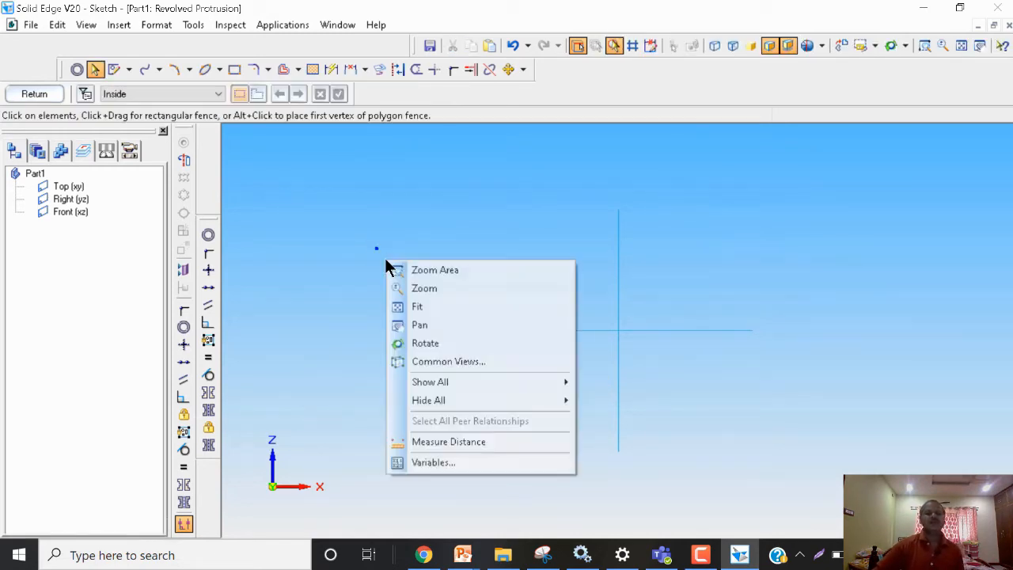
{"action": "left_click", "coordinate": [416, 270]}
{"action": "left_click_drag", "start_coordinate": [351, 248], "coordinate": [405, 275]}
{"action": "key", "text": "Escape"}
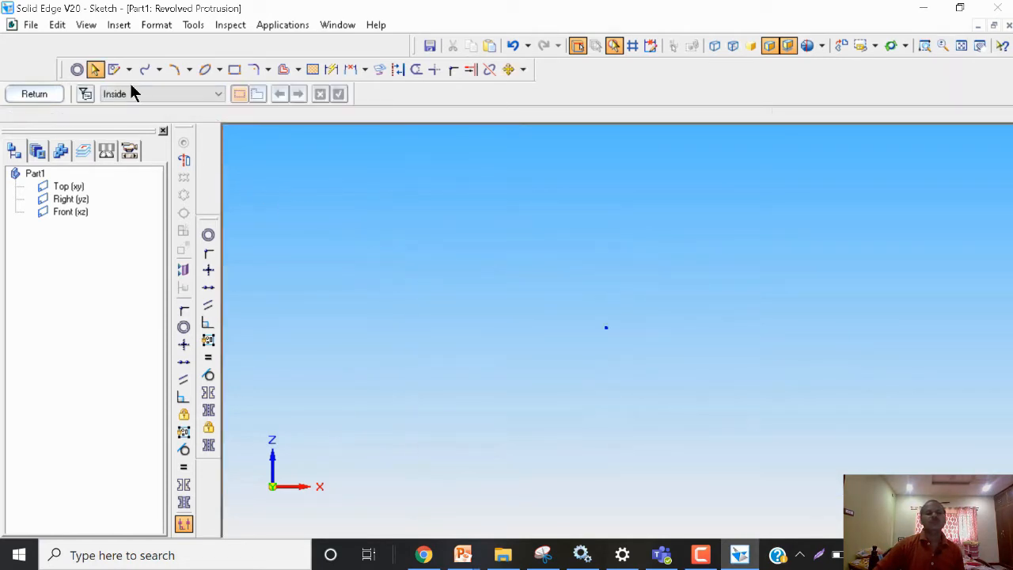
{"action": "left_click", "coordinate": [94, 70]}
{"action": "left_click_drag", "start_coordinate": [578, 307], "coordinate": [622, 353]}
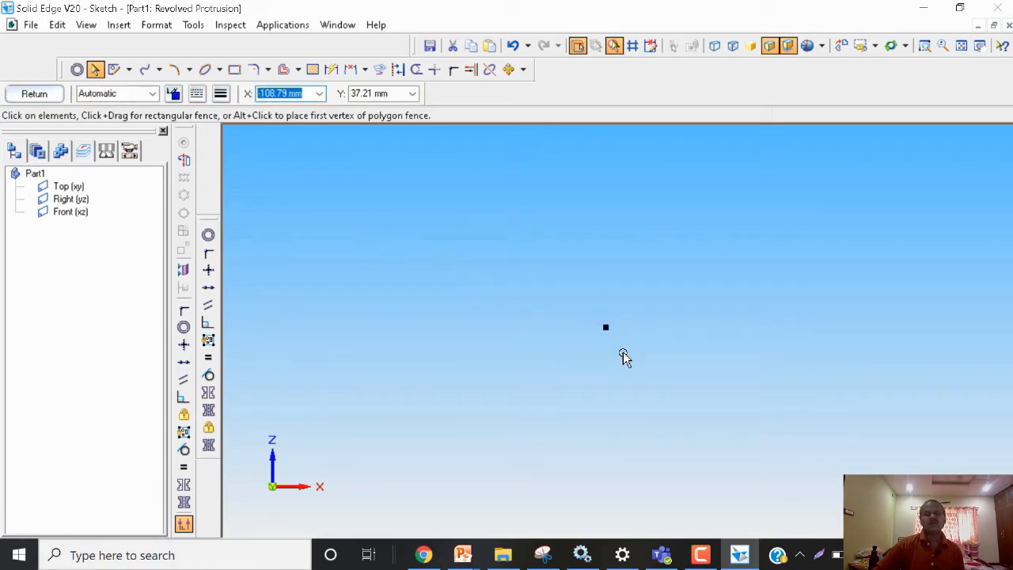
{"action": "right_click", "coordinate": [622, 356]}
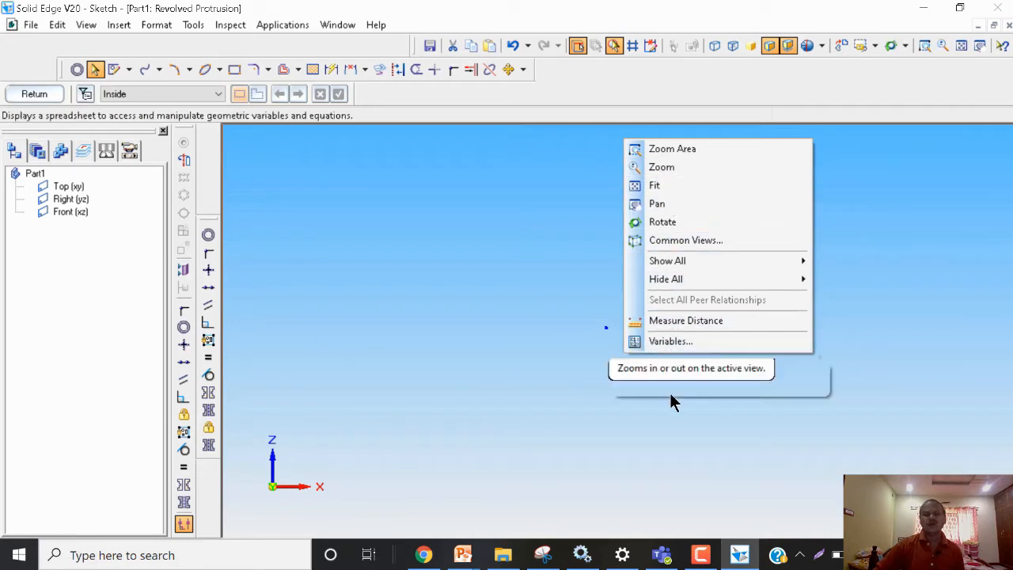
{"action": "left_click", "coordinate": [653, 398]}
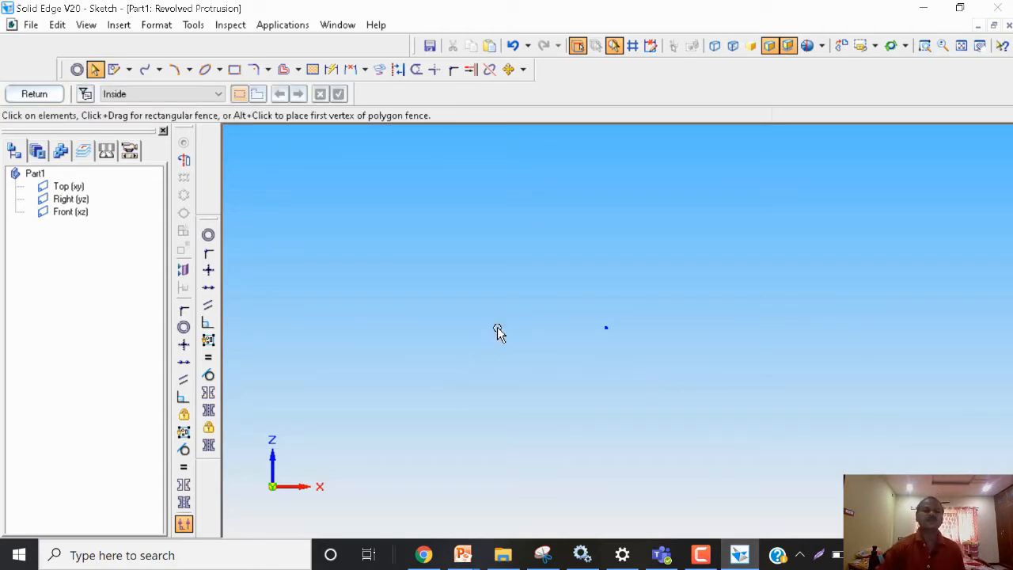
{"action": "left_click", "coordinate": [606, 327]}
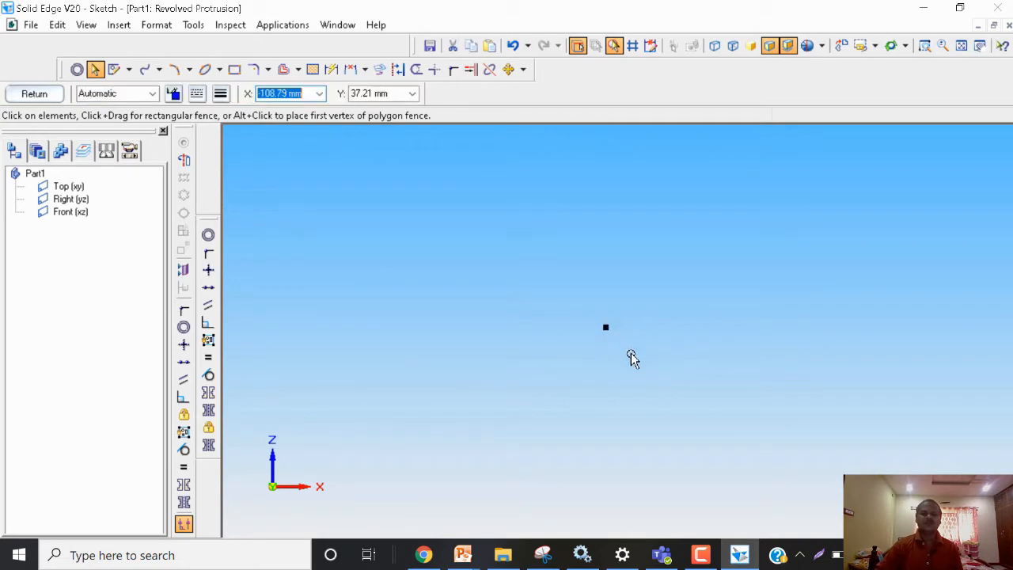
{"action": "key", "text": "Left"}
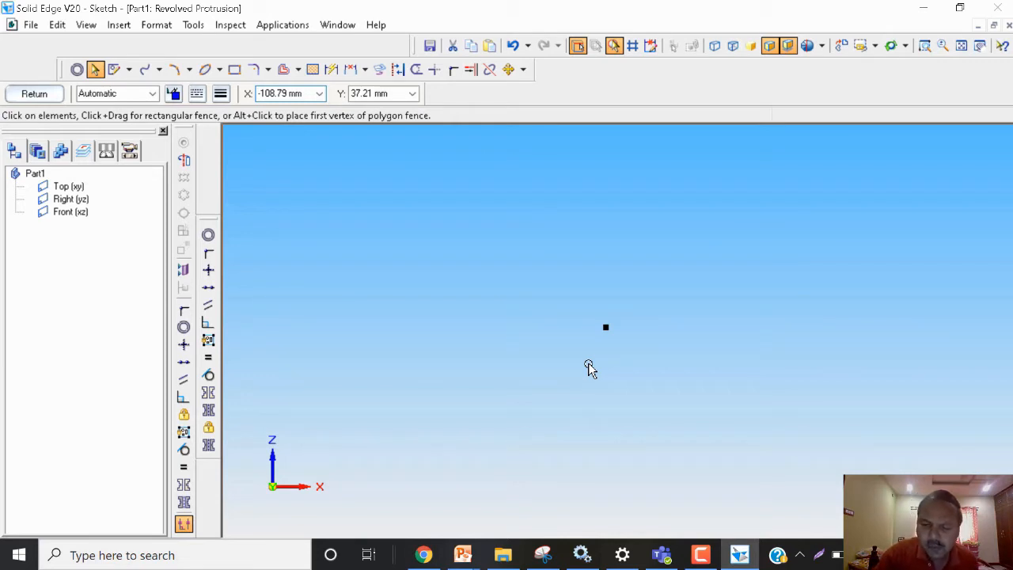
{"action": "key", "text": "Delete"}
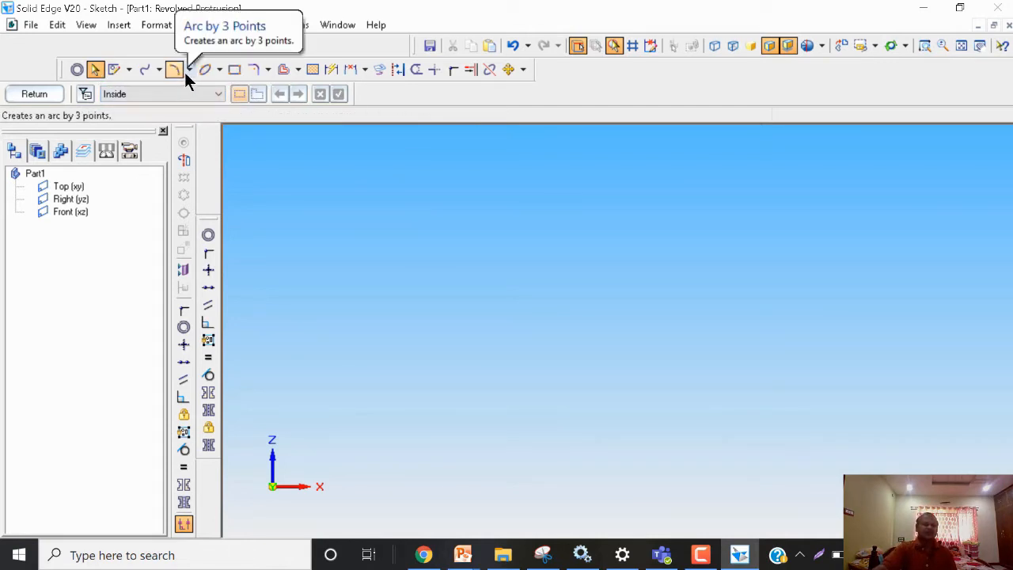
Step: Draw a circle by center about 11 mm in diameter in the empty sketch area
{"action": "left_click", "coordinate": [219, 69]}
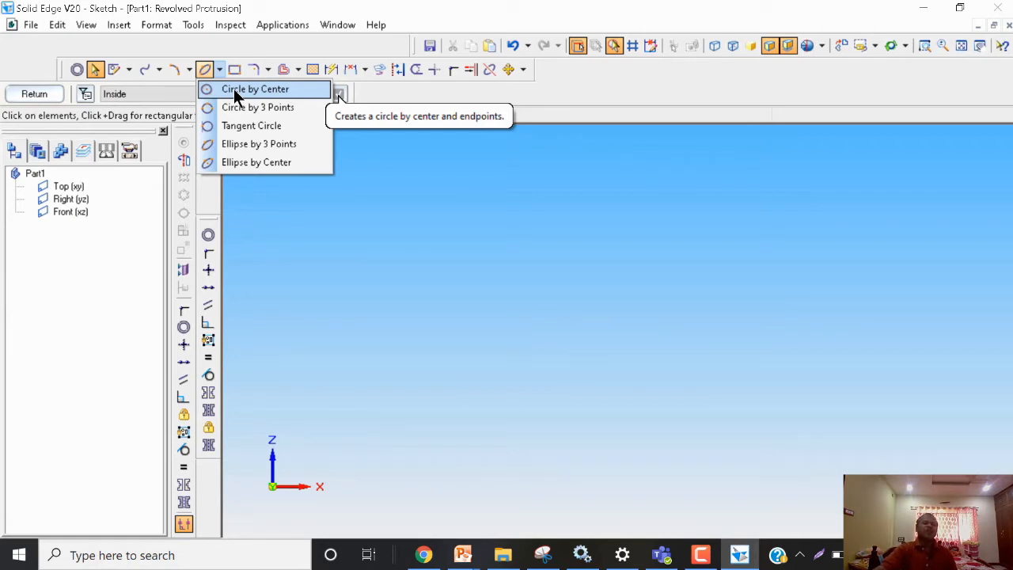
{"action": "left_click", "coordinate": [234, 88]}
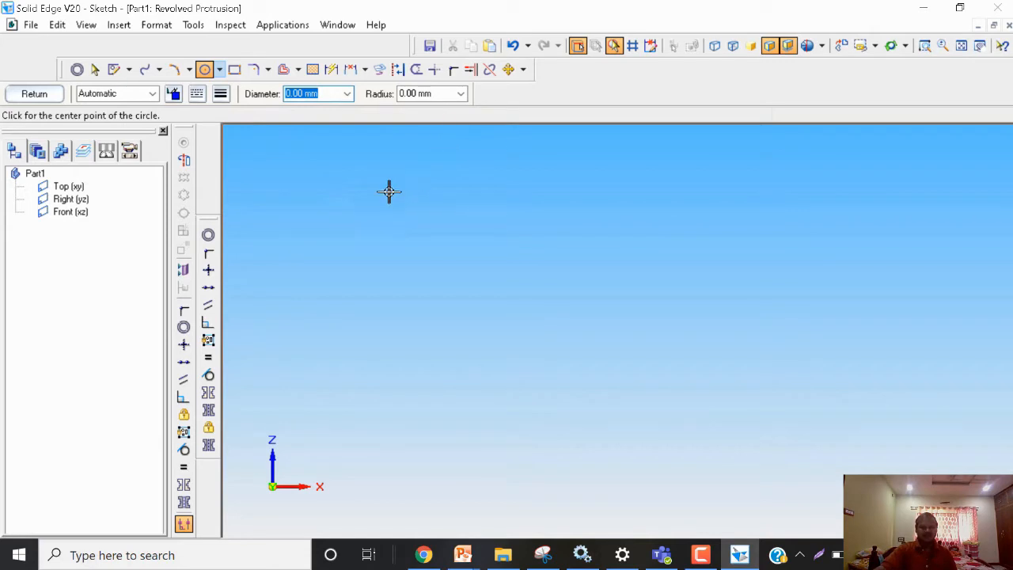
{"action": "left_click", "coordinate": [487, 317]}
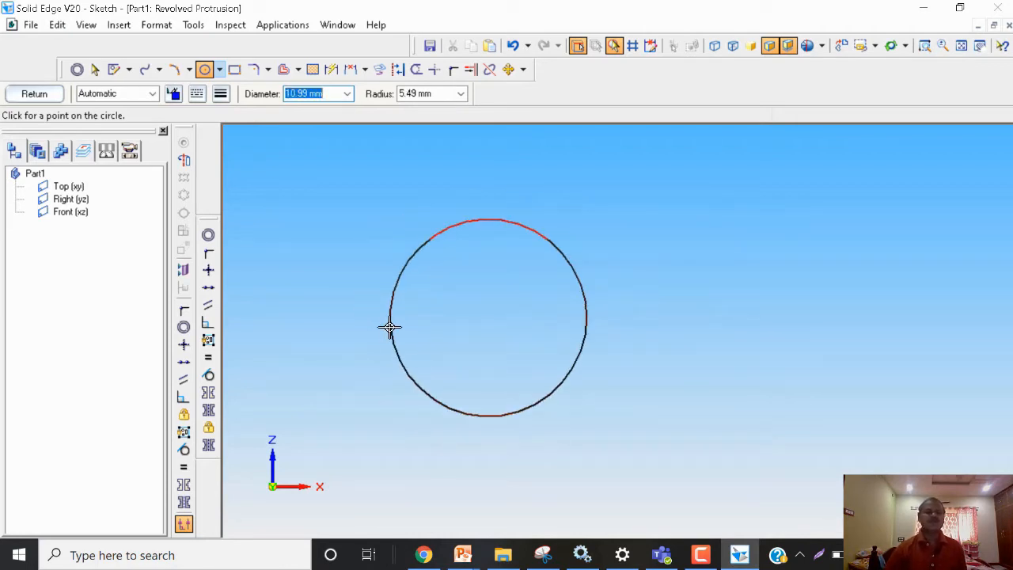
{"action": "left_click", "coordinate": [389, 327]}
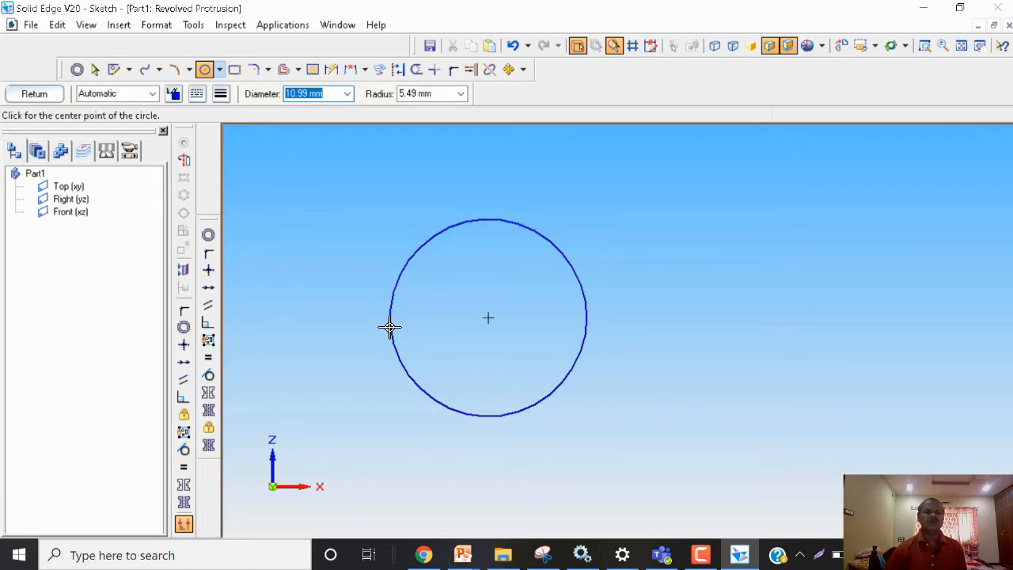
Step: Try to set the drawn circle's diameter to 10 mm
{"action": "left_click", "coordinate": [323, 92]}
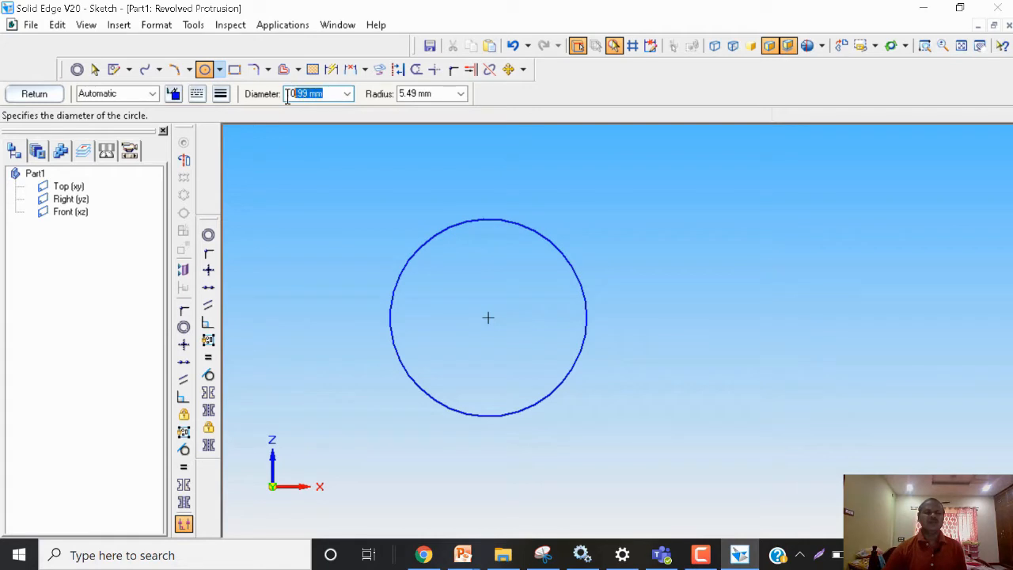
{"action": "left_click_drag", "start_coordinate": [287, 95], "coordinate": [275, 93]}
{"action": "key", "text": "Right"}
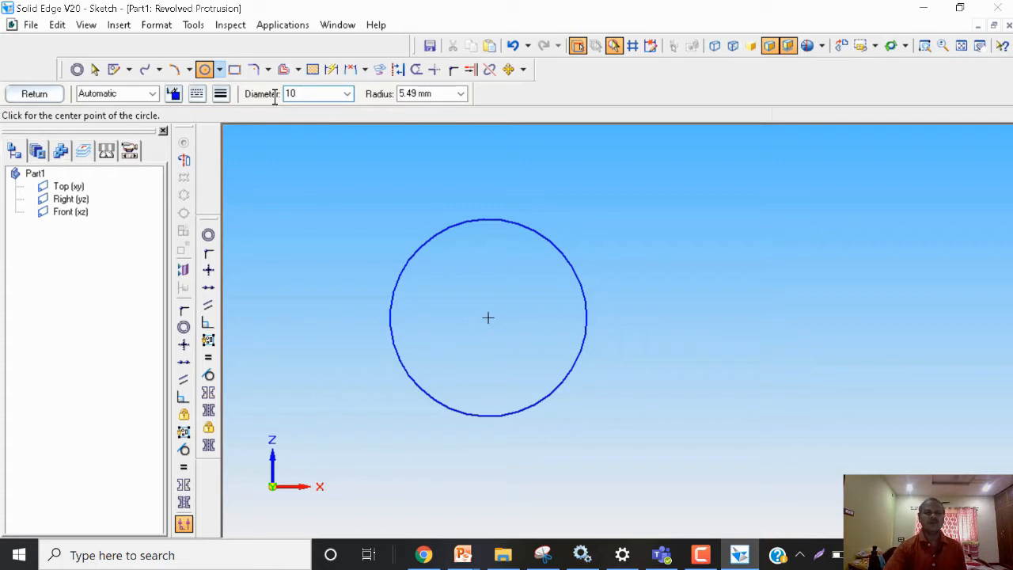
{"action": "key", "text": "BackSpace"}
{"action": "key", "text": "Right"}
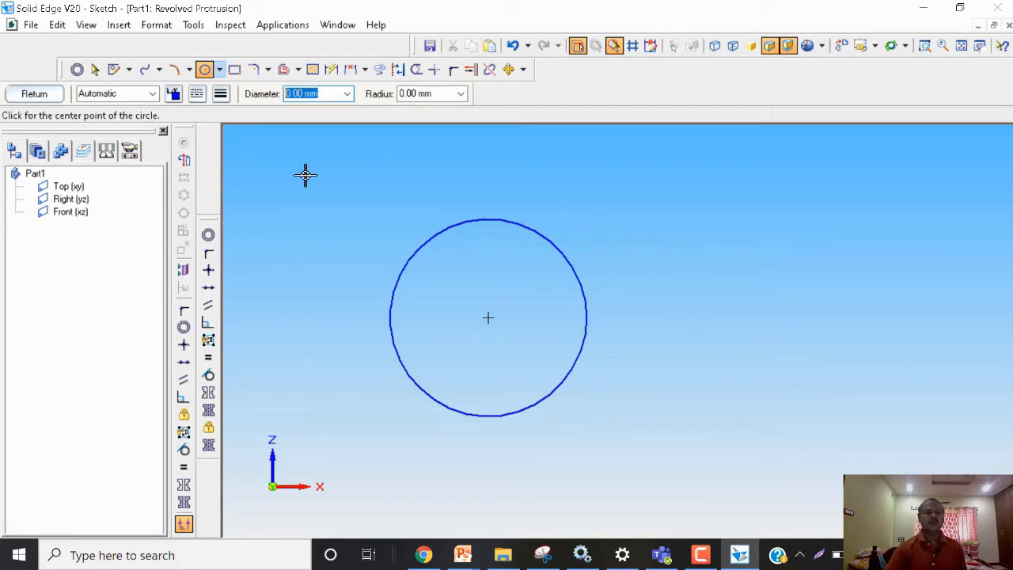
Step: Draw a second circle by center about 9.5 mm in diameter beside the first, on its positive X side
{"action": "left_click", "coordinate": [220, 70]}
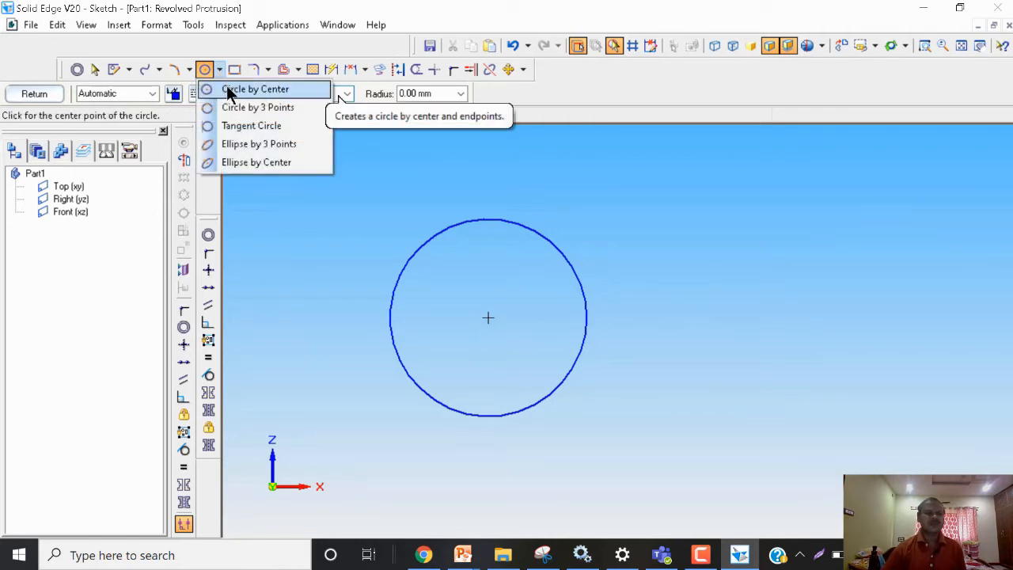
{"action": "left_click", "coordinate": [326, 89]}
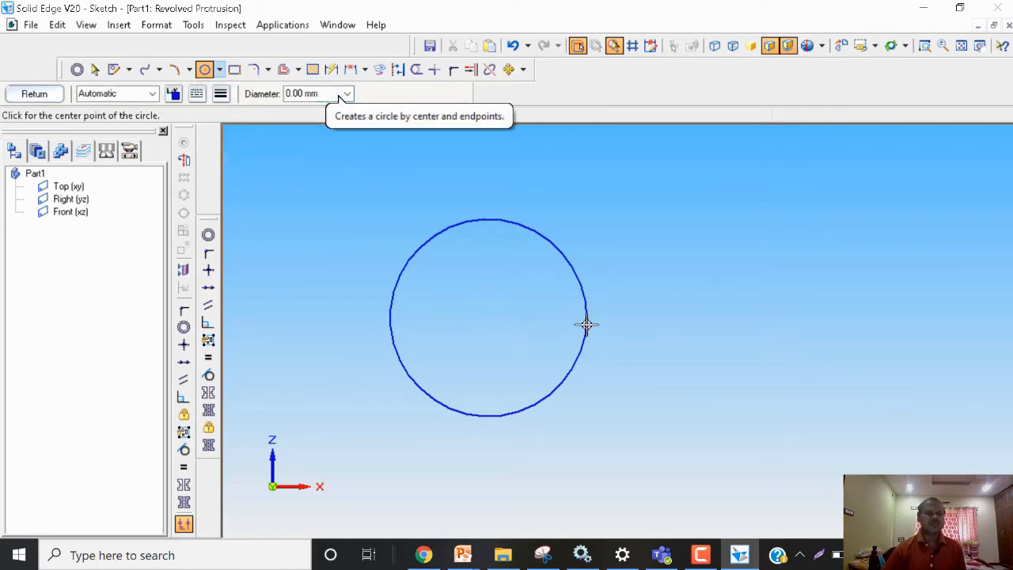
{"action": "left_click", "coordinate": [726, 323]}
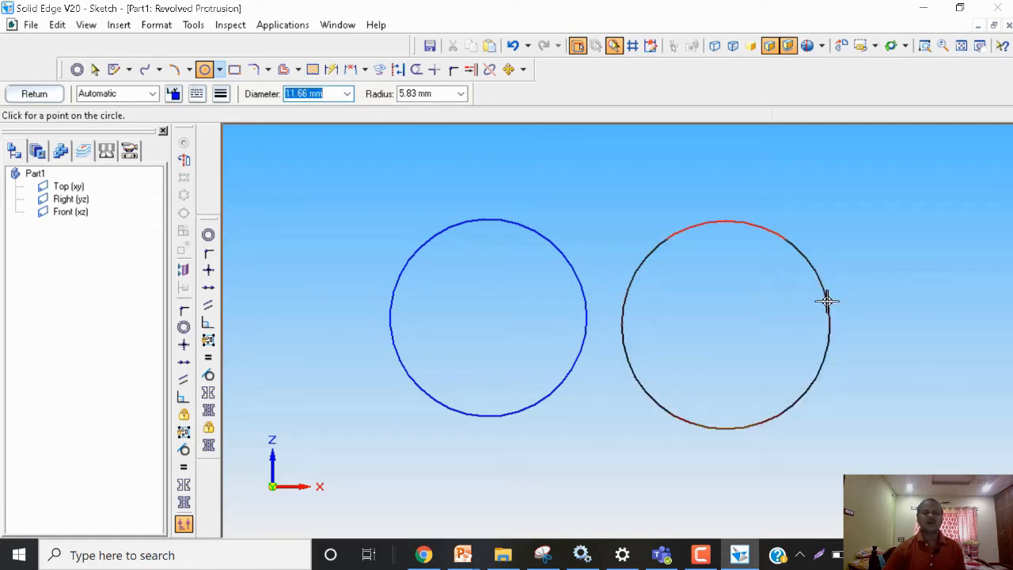
{"action": "key", "text": "Right"}
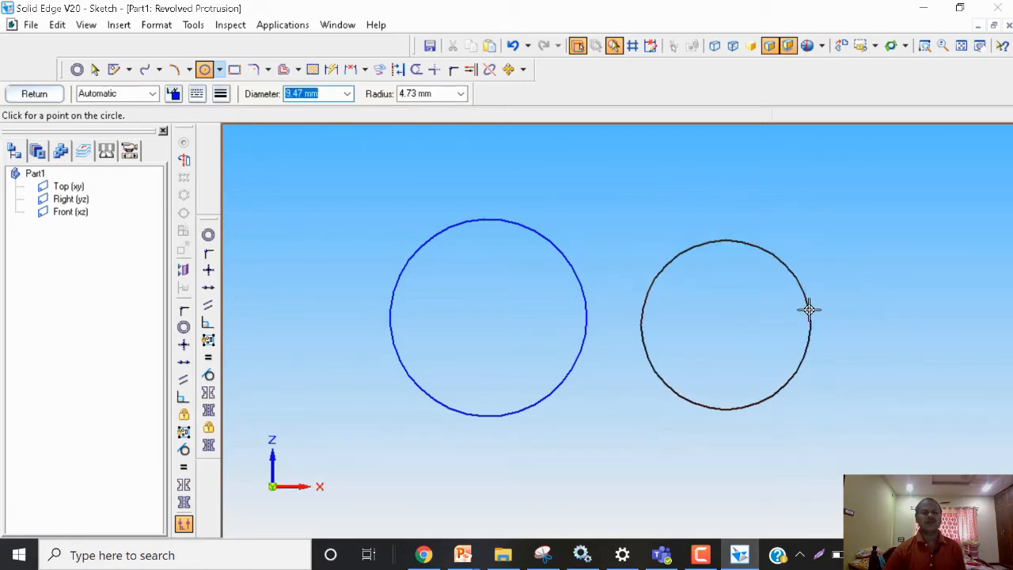
{"action": "left_click", "coordinate": [808, 309]}
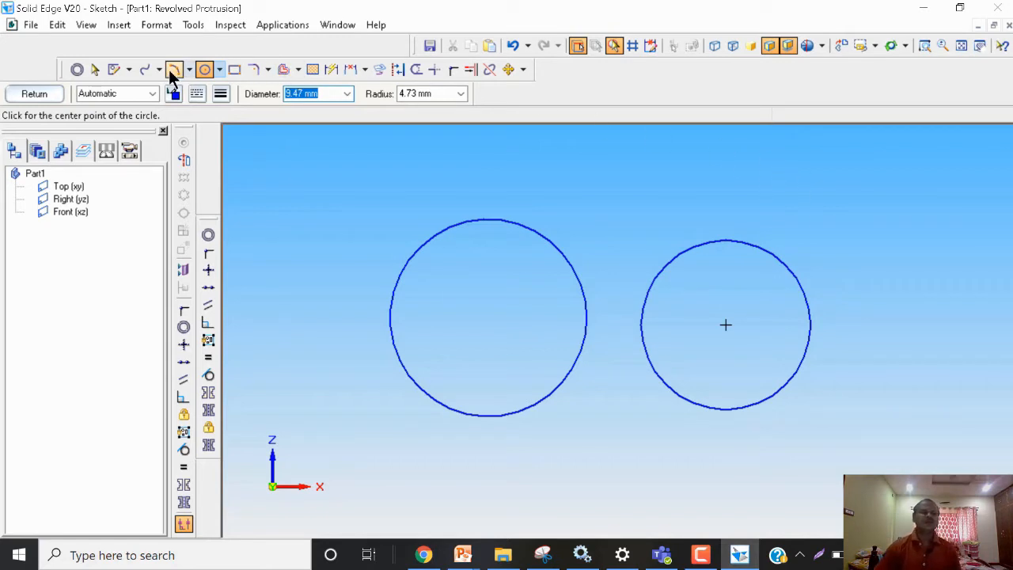
Step: Draw a smaller circle by 3 points diagonally above the first circle, toward negative X
{"action": "left_click", "coordinate": [220, 69]}
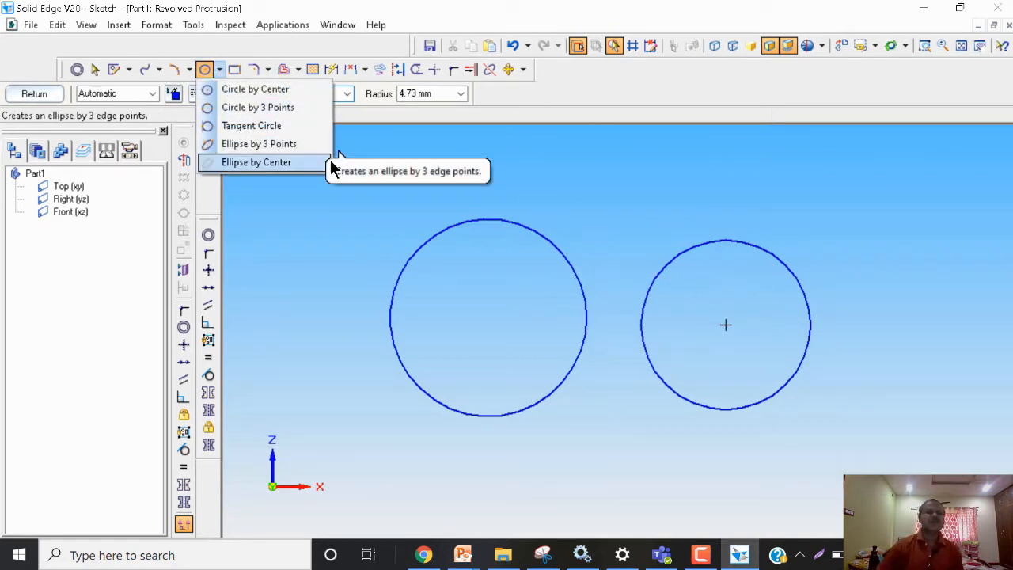
{"action": "left_click", "coordinate": [271, 107]}
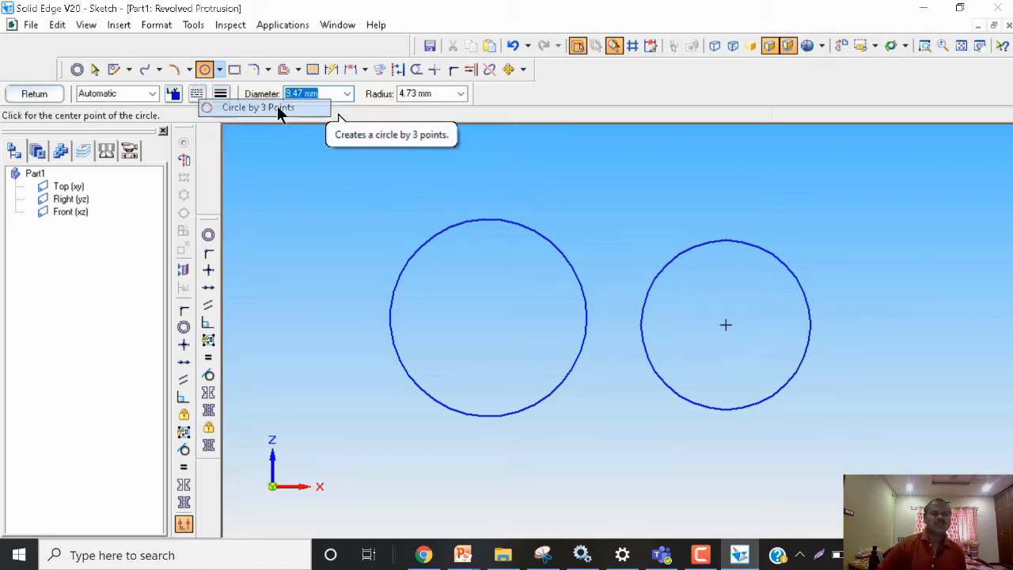
{"action": "left_click", "coordinate": [288, 211]}
{"action": "left_click", "coordinate": [406, 175]}
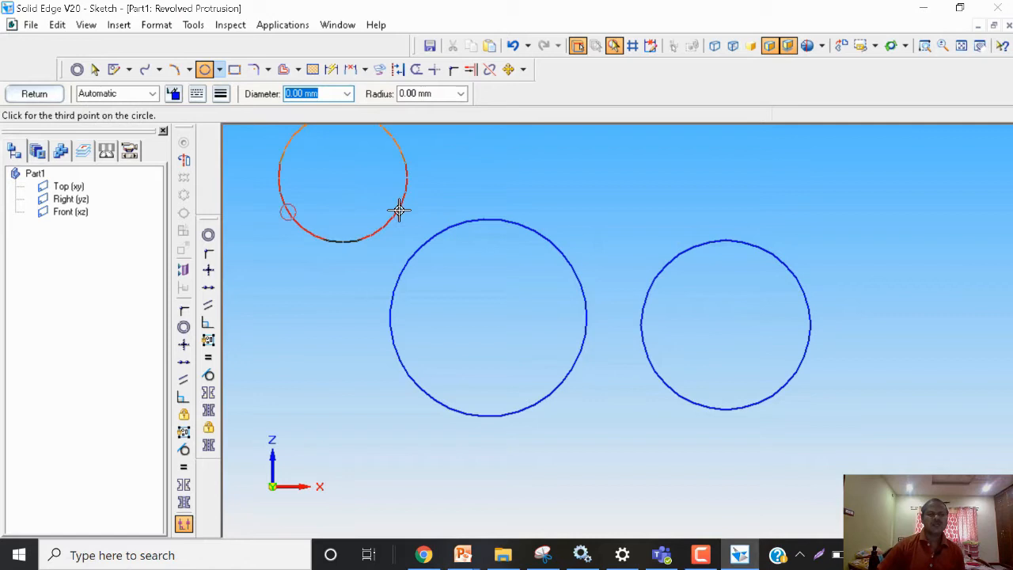
{"action": "left_click", "coordinate": [370, 261]}
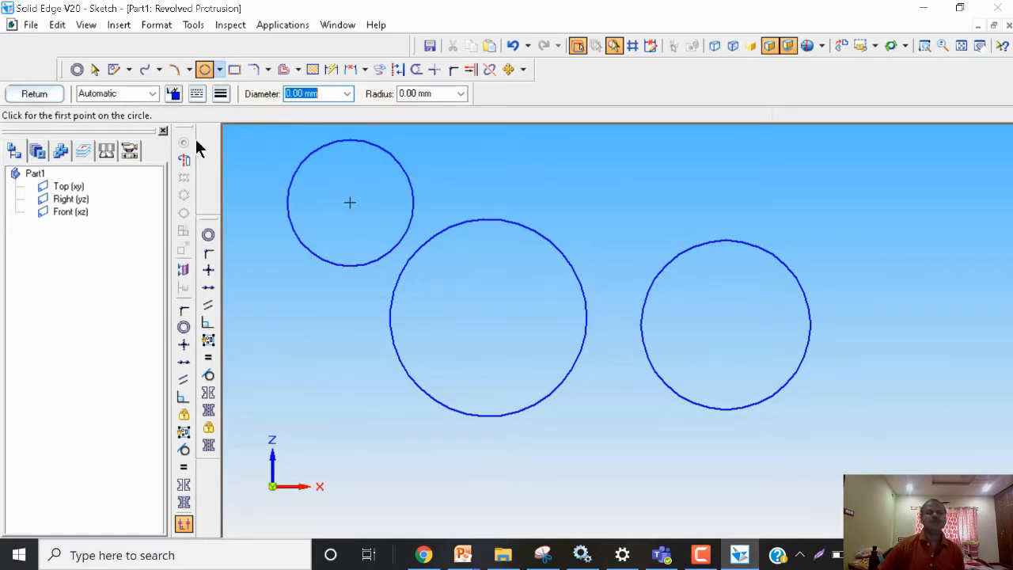
Step: Delete the largest circle, between the other two
{"action": "left_click", "coordinate": [95, 69]}
{"action": "left_click", "coordinate": [422, 248]}
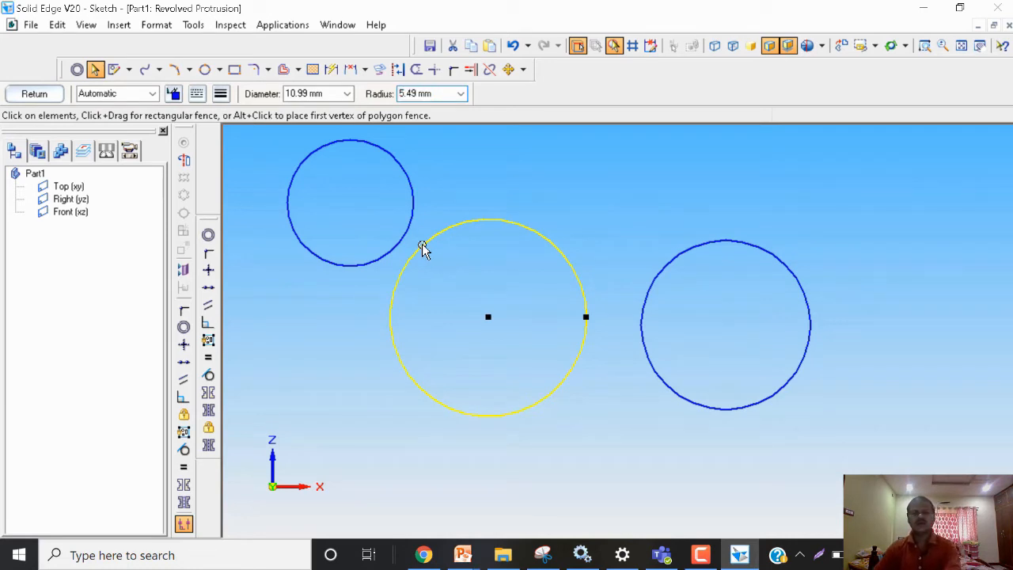
{"action": "key", "text": "Delete"}
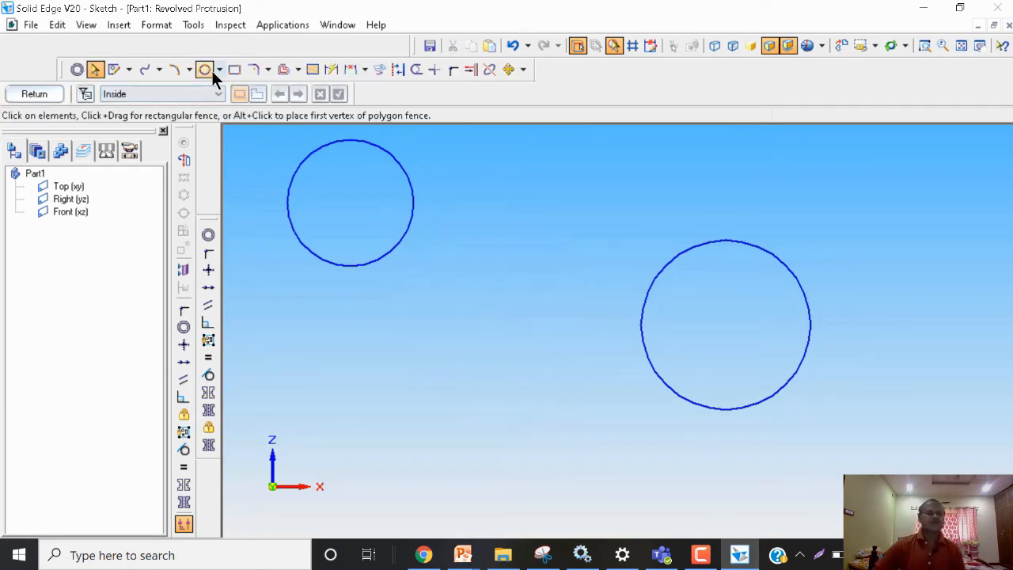
Step: Draw a circle by center about 4.9 mm in diameter just beside the upper circle, on its positive X side
{"action": "left_click", "coordinate": [219, 70]}
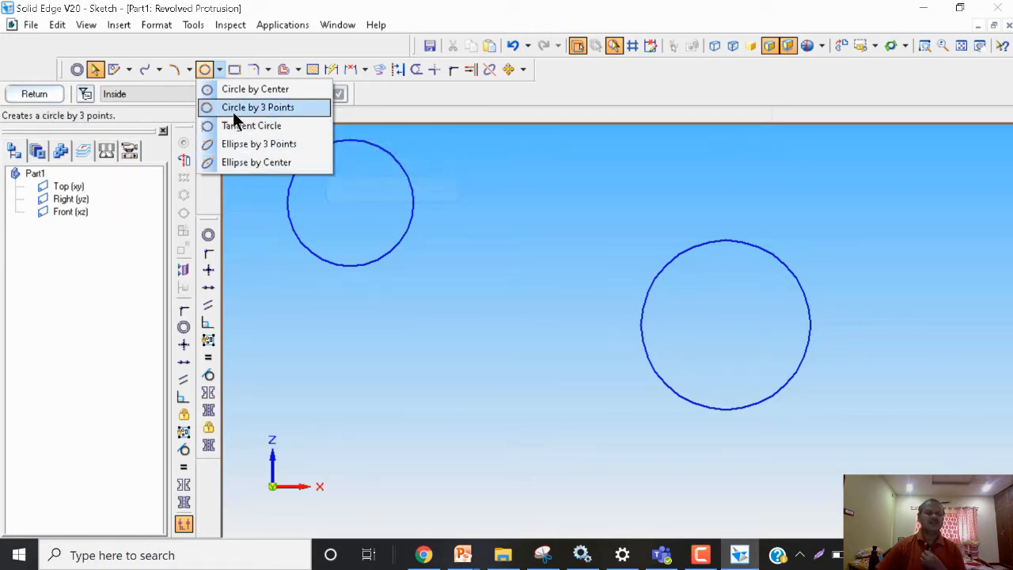
{"action": "left_click", "coordinate": [247, 188]}
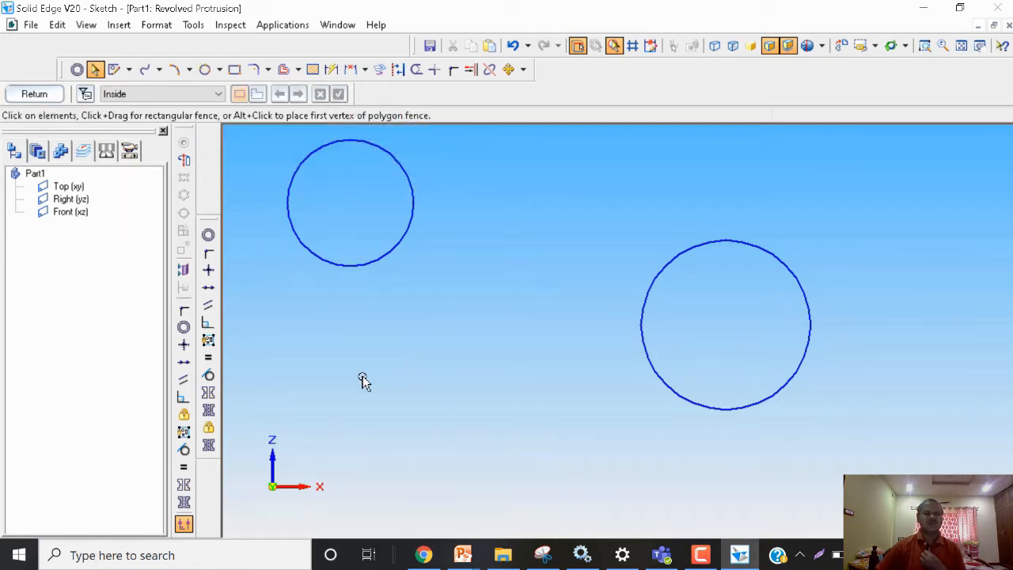
{"action": "left_click", "coordinate": [220, 70]}
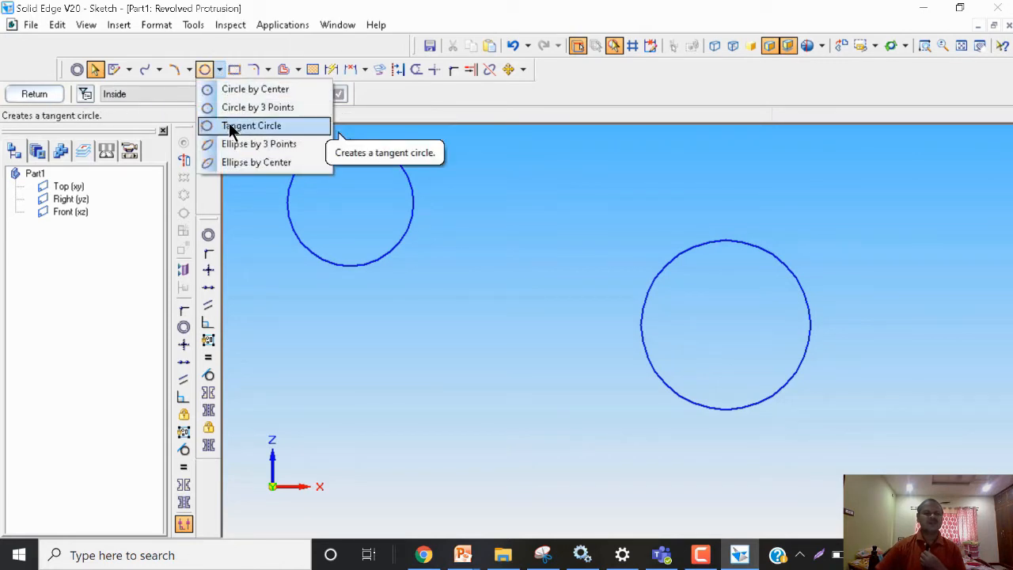
{"action": "left_click", "coordinate": [234, 104]}
{"action": "left_click", "coordinate": [219, 73]}
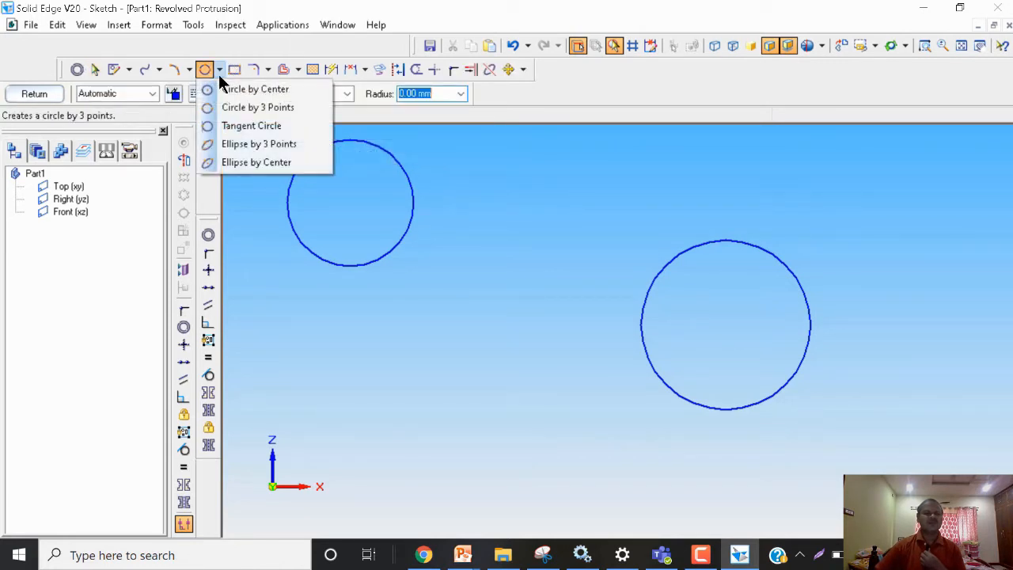
{"action": "left_click", "coordinate": [231, 89]}
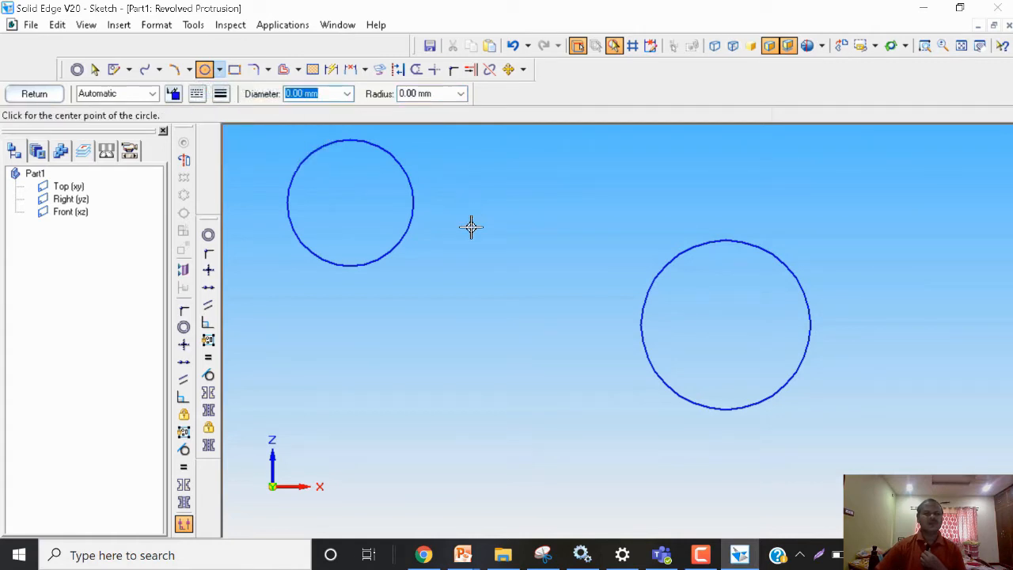
{"action": "left_click", "coordinate": [470, 218]}
{"action": "left_click", "coordinate": [466, 260]}
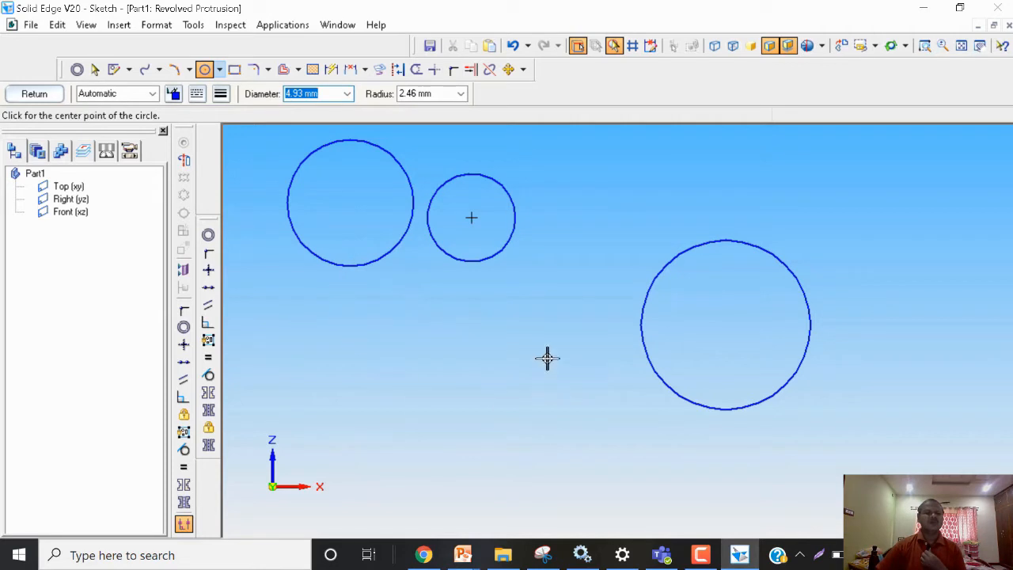
Step: Draw a small tangent circle touching the underside of the upper circle nearest negative X
{"action": "left_click", "coordinate": [220, 69]}
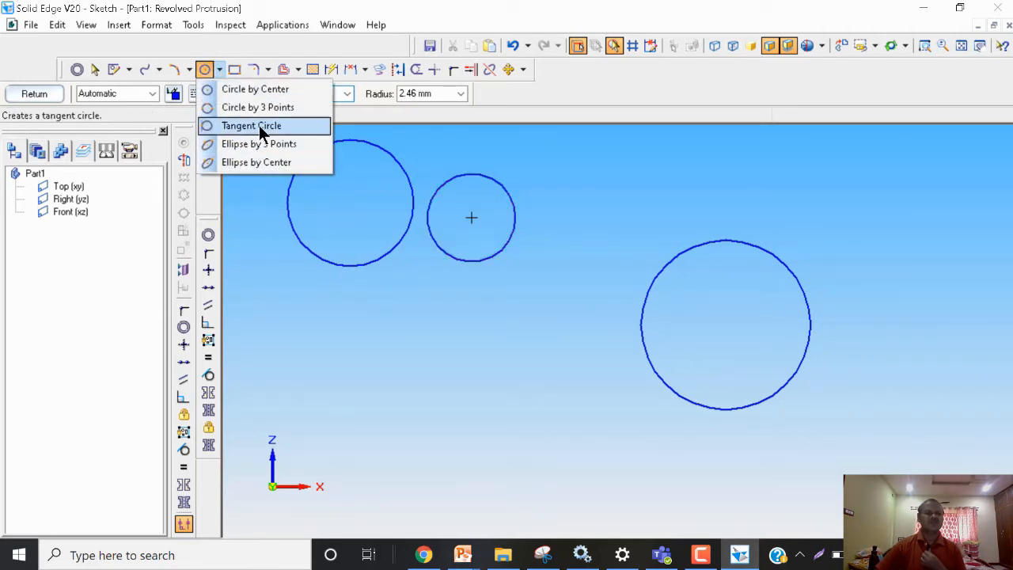
{"action": "left_click", "coordinate": [259, 125]}
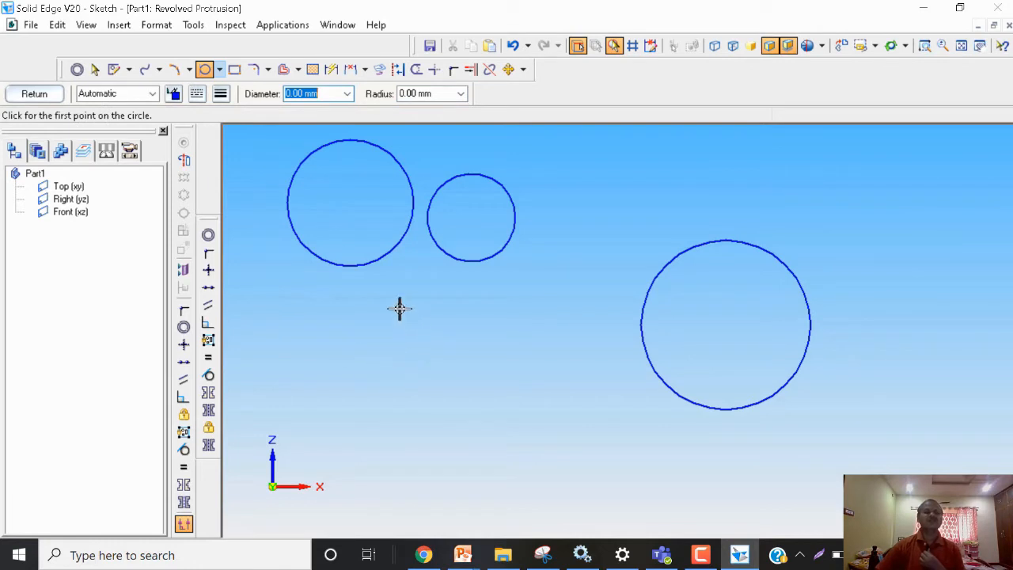
{"action": "left_click", "coordinate": [365, 299]}
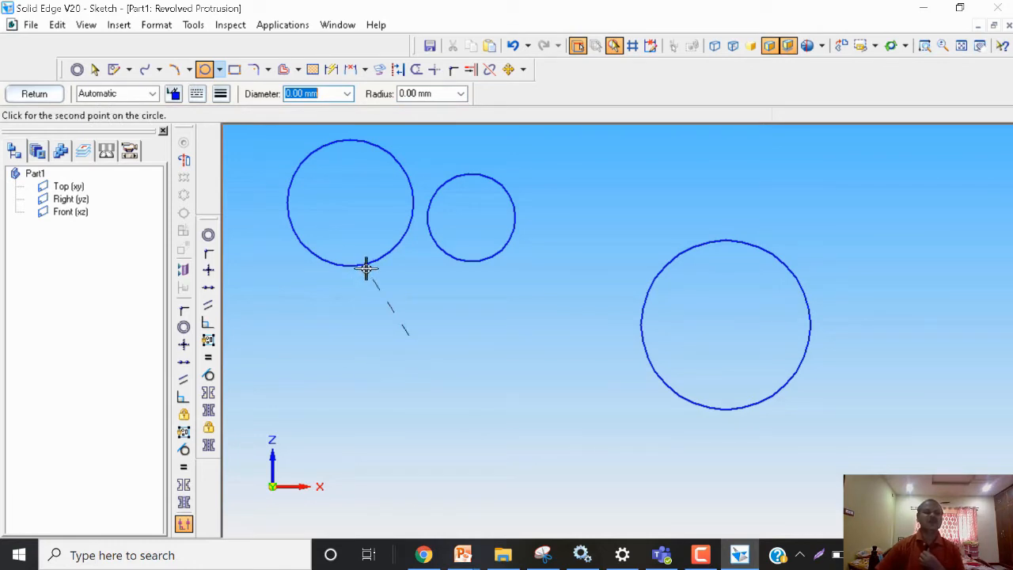
{"action": "left_click", "coordinate": [363, 268]}
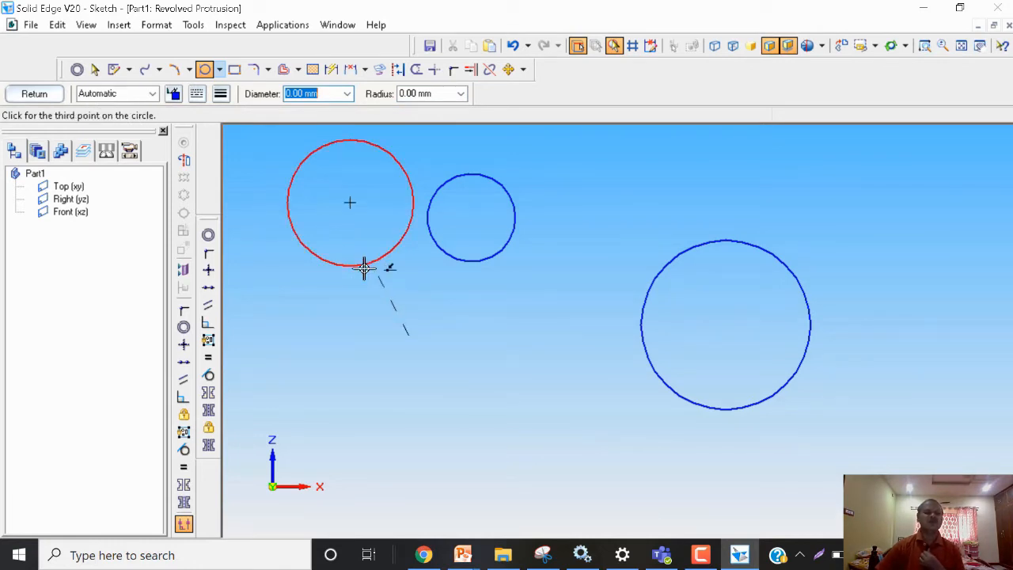
{"action": "left_click", "coordinate": [331, 318]}
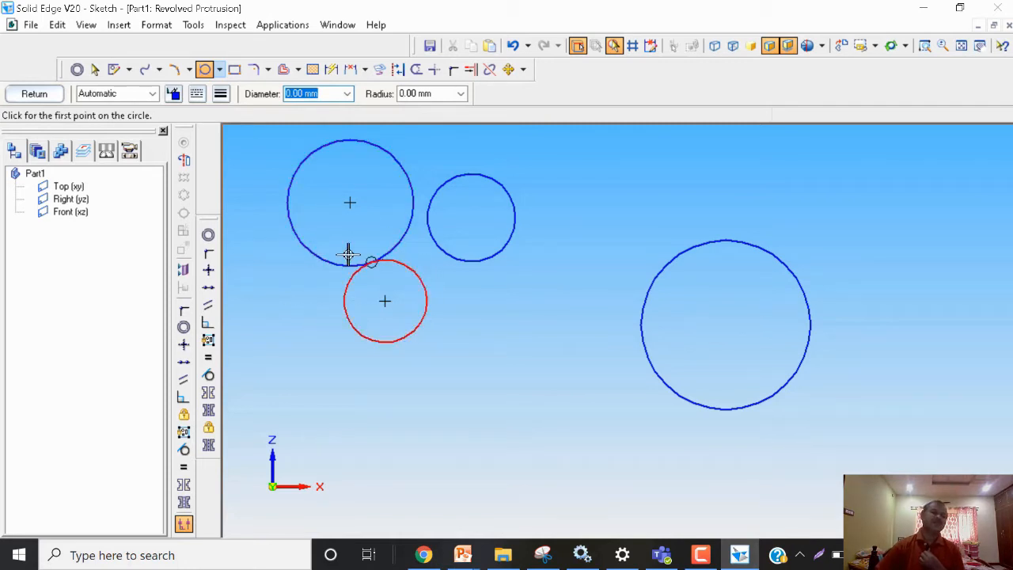
Step: Draw a horizontal ellipse by 3 points below the circles, with a primary value of about 5.7 mm and a secondary of about 2.4 mm
{"action": "left_click", "coordinate": [220, 70]}
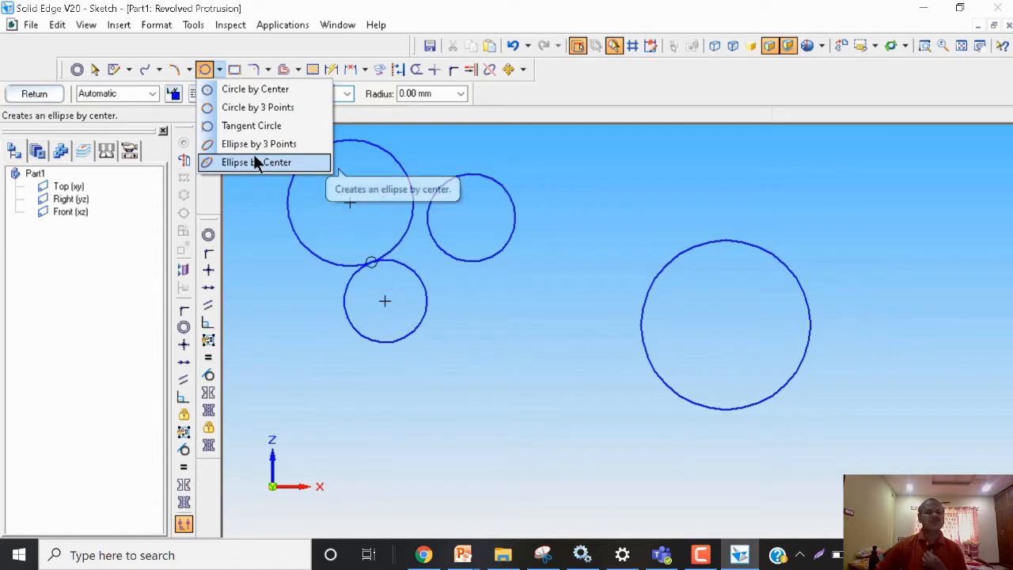
{"action": "left_click", "coordinate": [292, 145]}
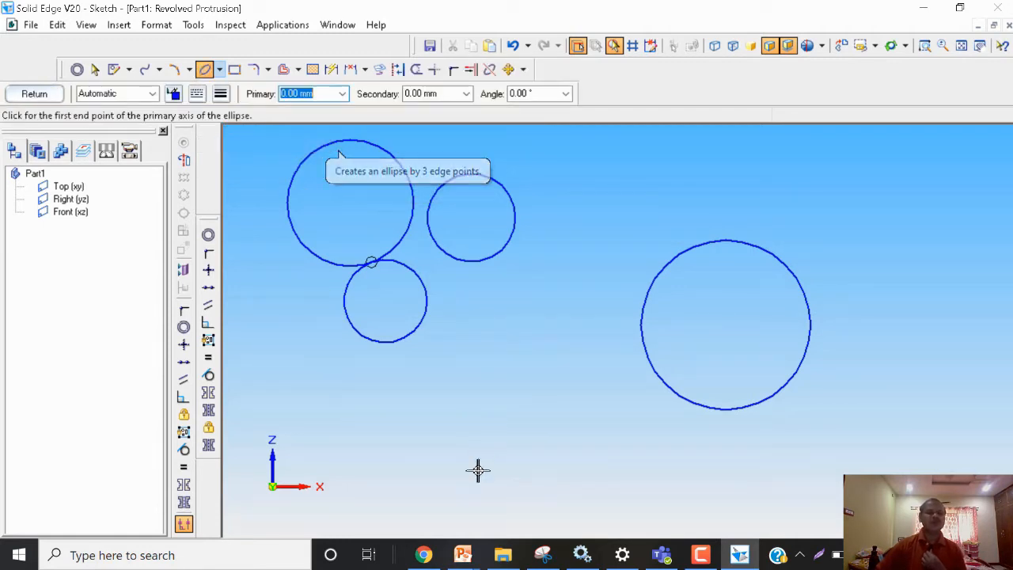
{"action": "left_click", "coordinate": [380, 440]}
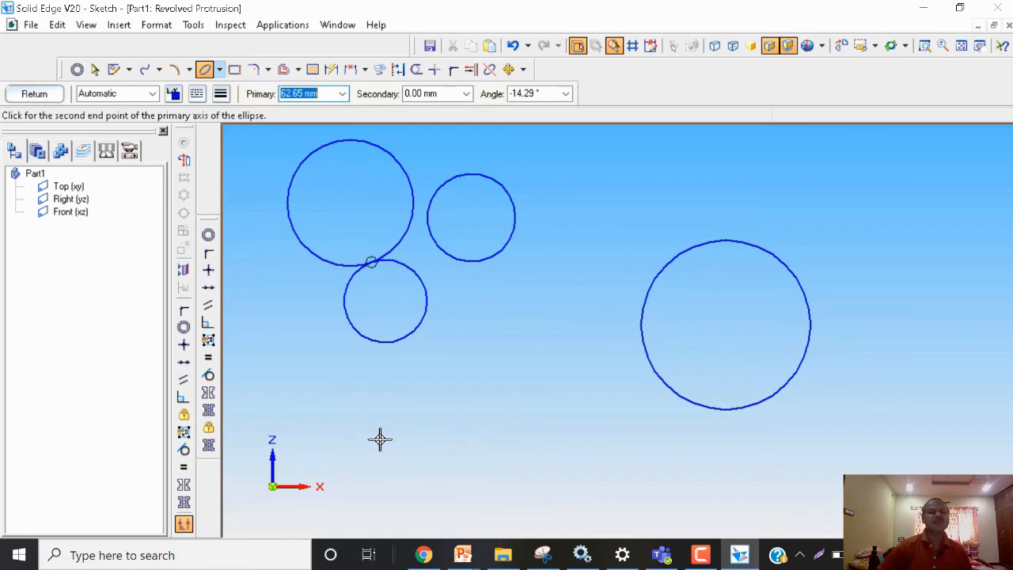
{"action": "left_click", "coordinate": [583, 441]}
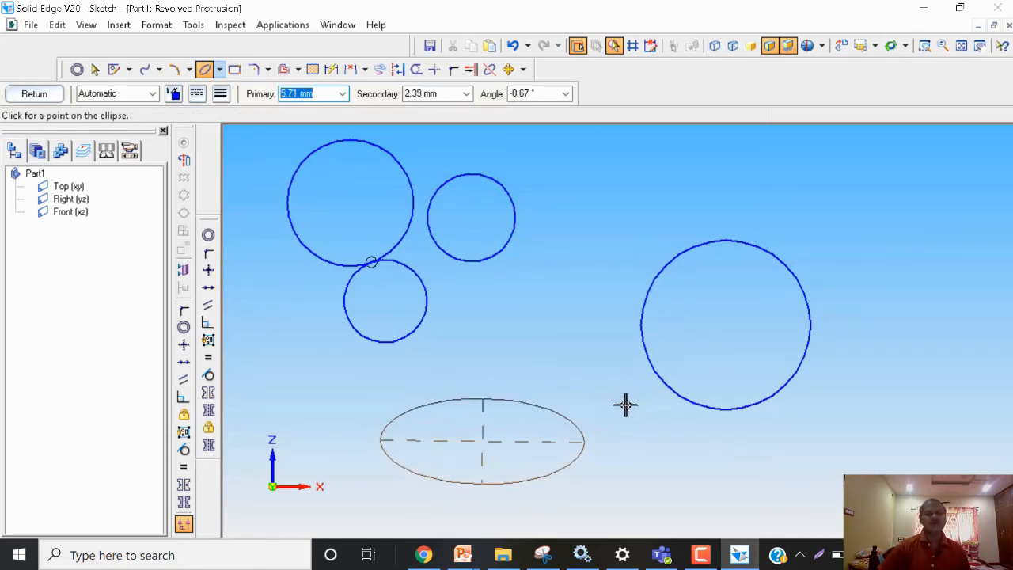
{"action": "left_click", "coordinate": [625, 405]}
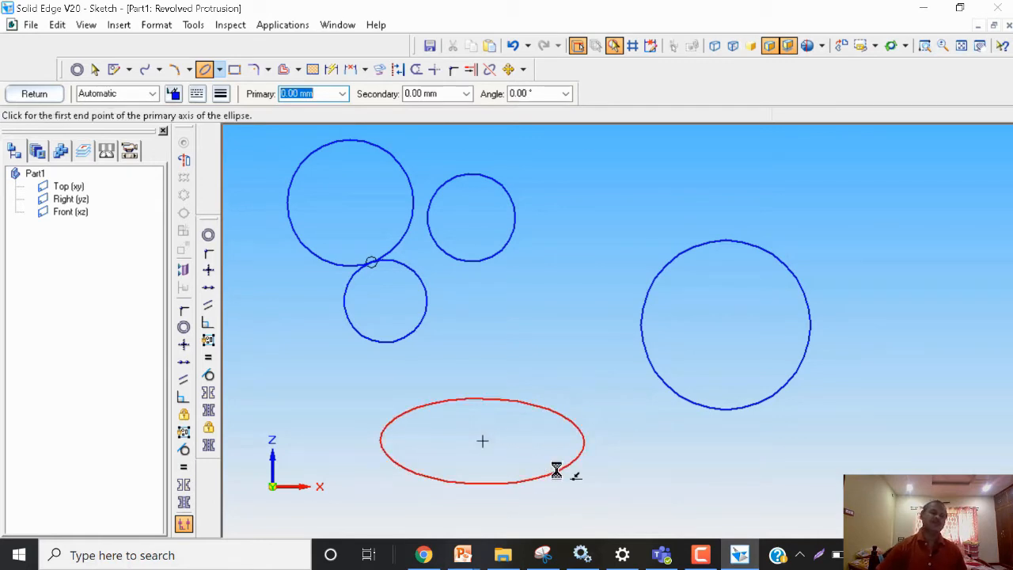
Step: Draw a flat, nearly horizontal ellipse by center above the largest circle, with a primary value of about 9.7 mm
{"action": "left_click", "coordinate": [222, 71]}
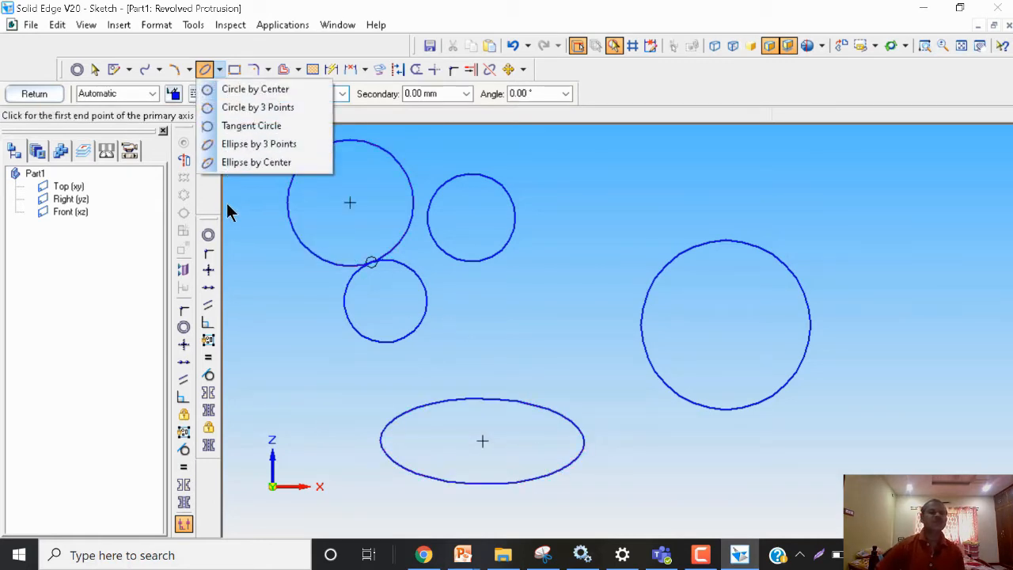
{"action": "left_click", "coordinate": [274, 163]}
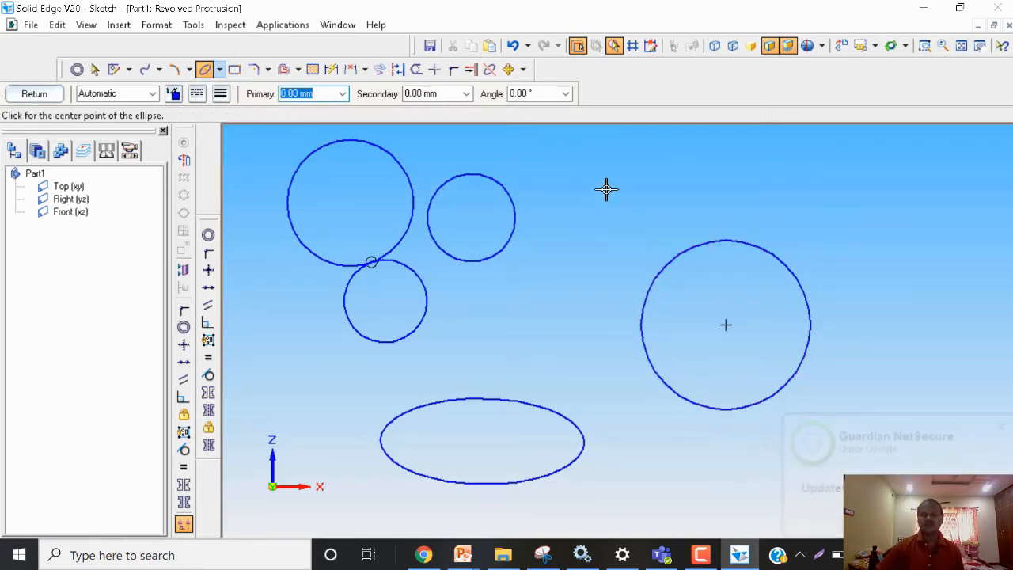
{"action": "left_click", "coordinate": [637, 193]}
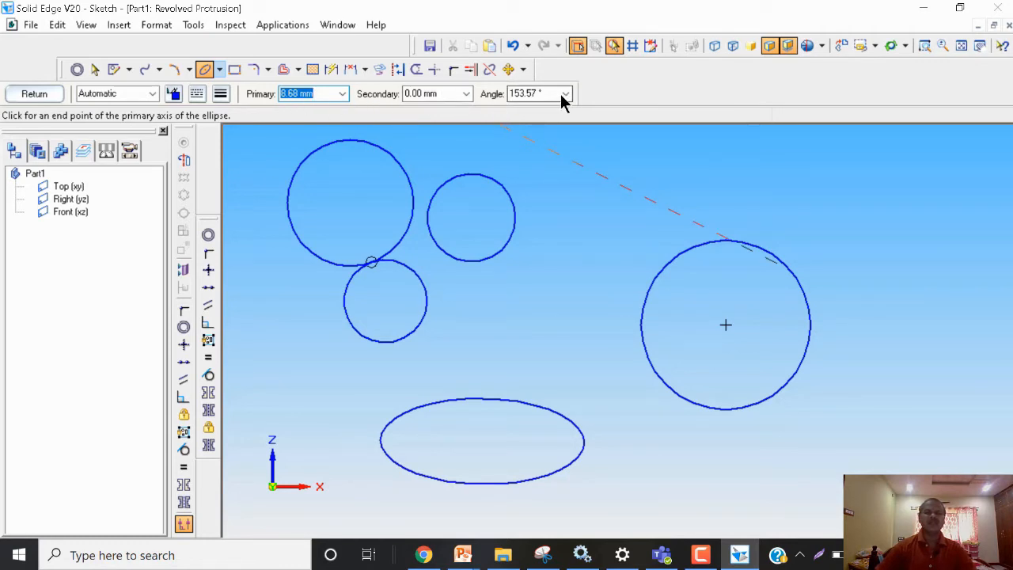
{"action": "left_click", "coordinate": [808, 191]}
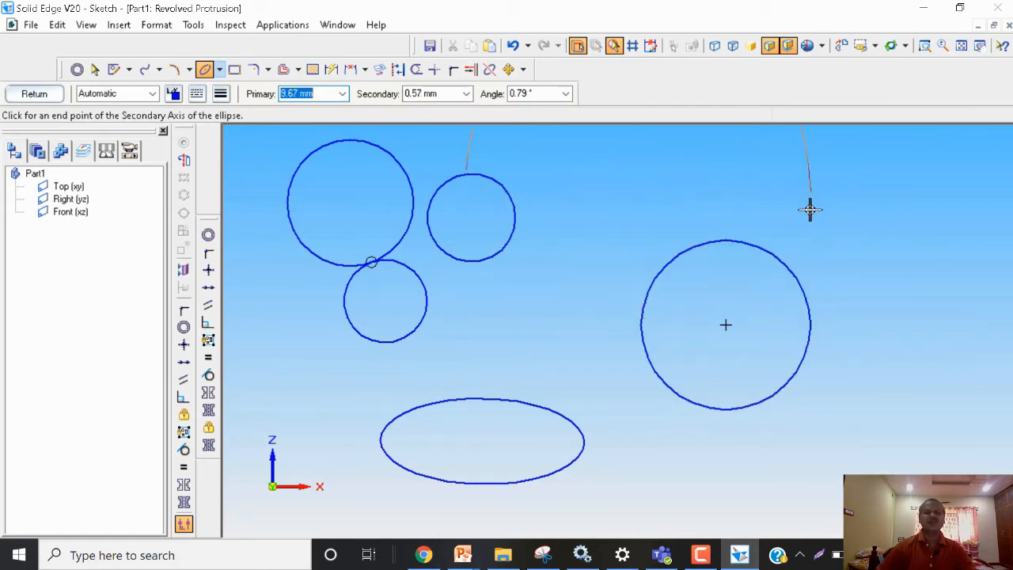
{"action": "left_click", "coordinate": [809, 192]}
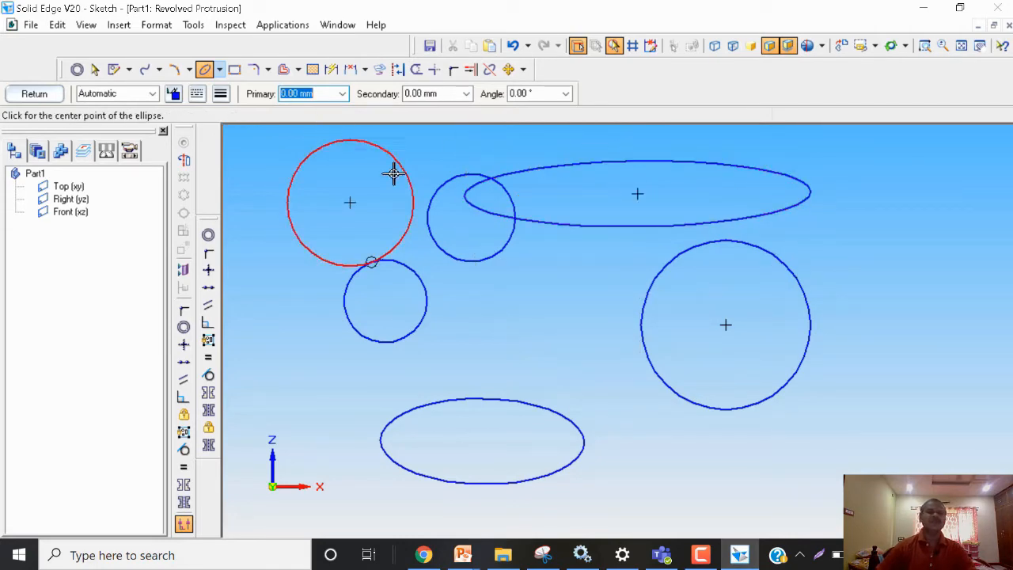
Step: Select all the circles and ellipses in the sketch and delete them
{"action": "scroll", "coordinate": [510, 202], "scroll_direction": "up", "scroll_amount": 3}
{"action": "scroll", "coordinate": [509, 212], "scroll_direction": "down", "scroll_amount": 6}
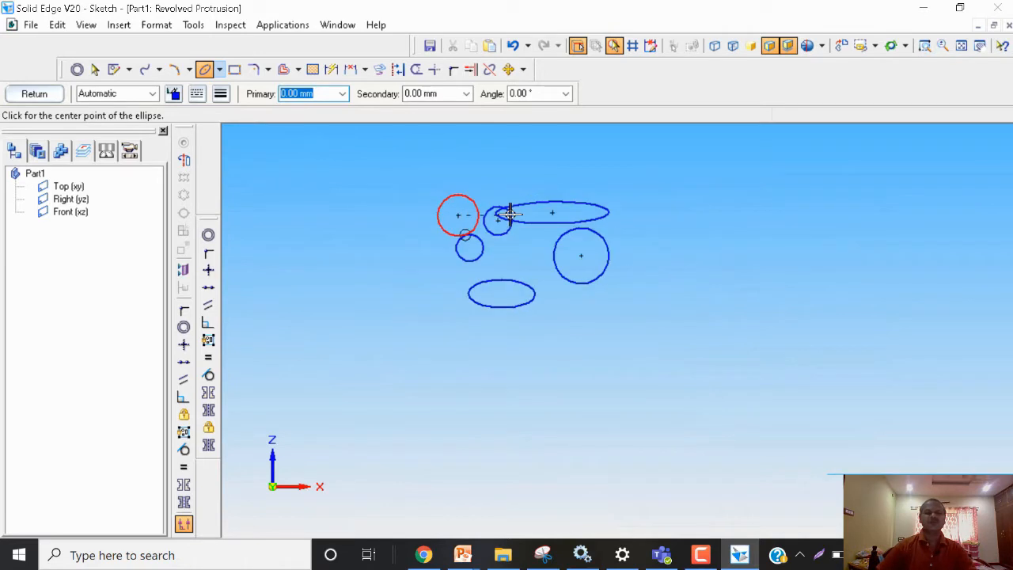
{"action": "left_click", "coordinate": [93, 69]}
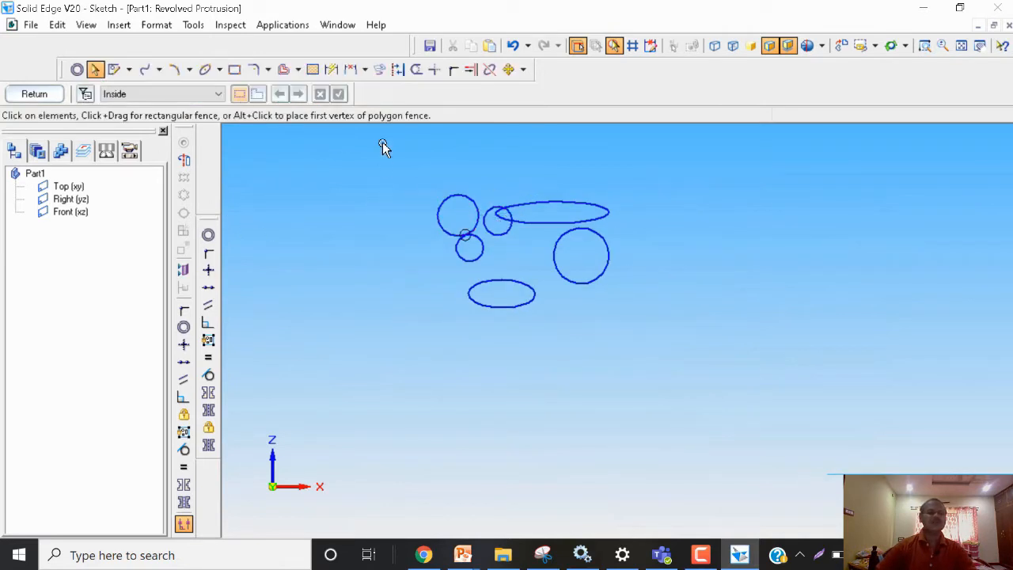
{"action": "key", "text": "ctrl+a"}
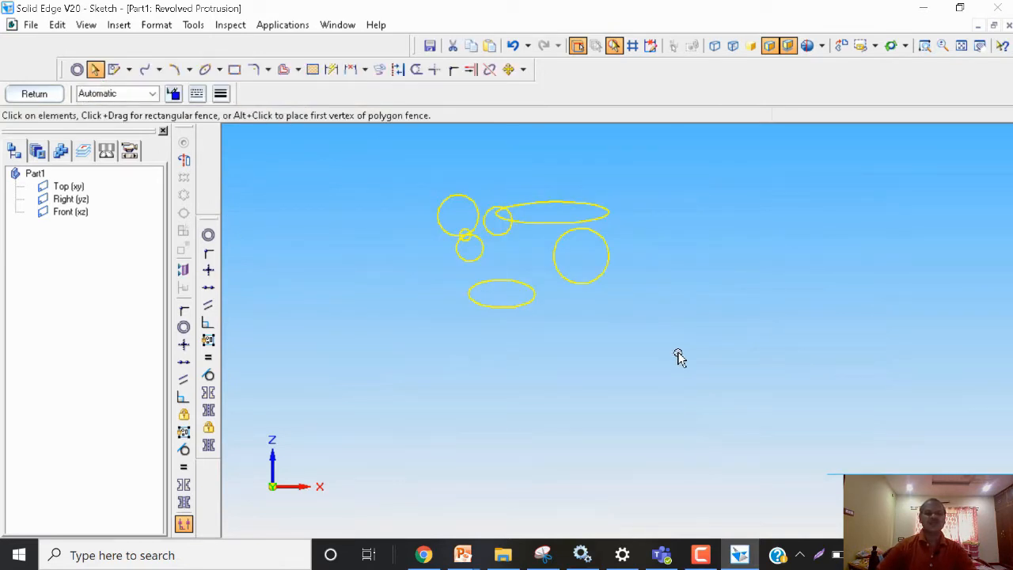
{"action": "right_click", "coordinate": [677, 356]}
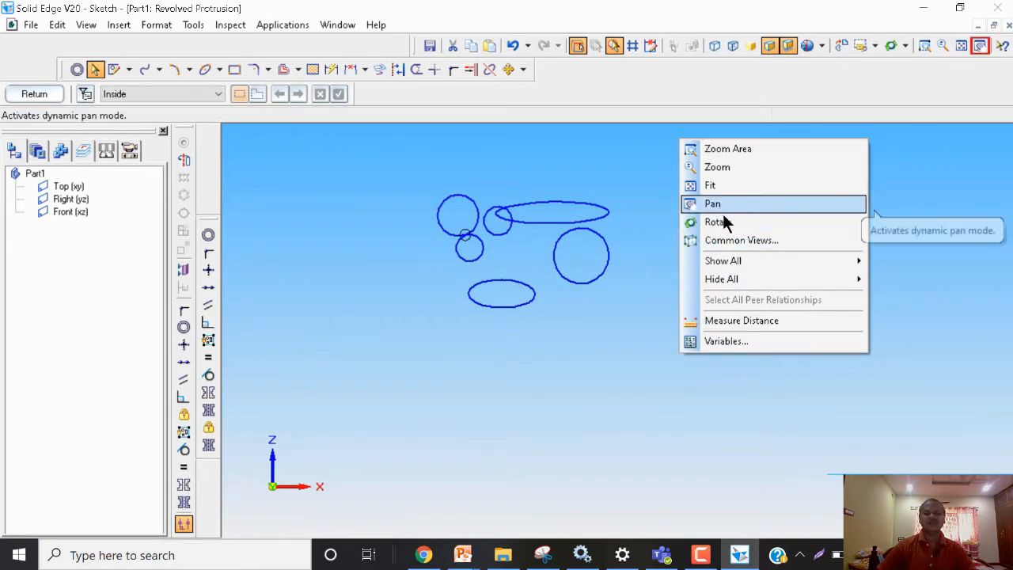
{"action": "left_click", "coordinate": [707, 457]}
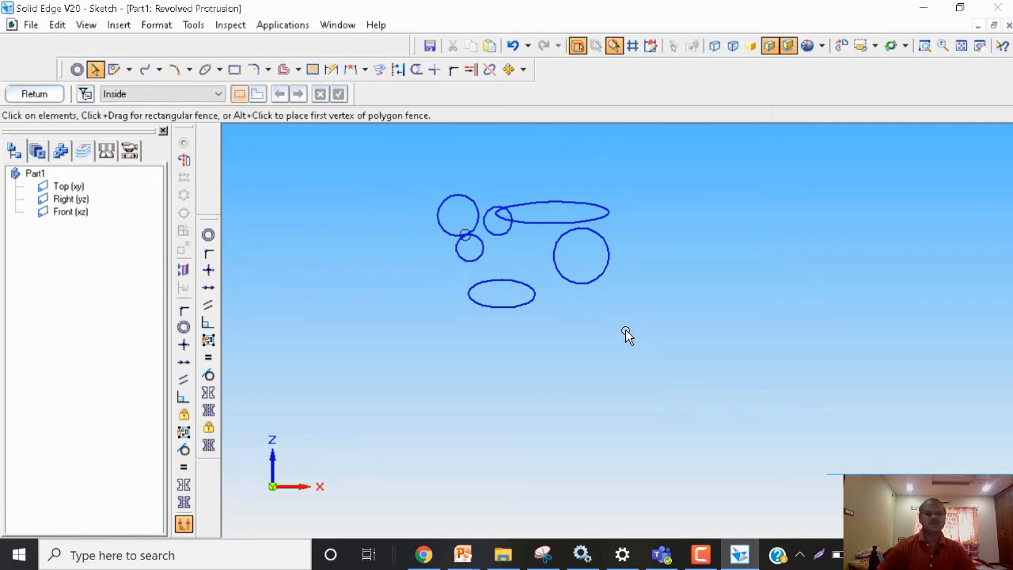
{"action": "key", "text": "ctrl+a"}
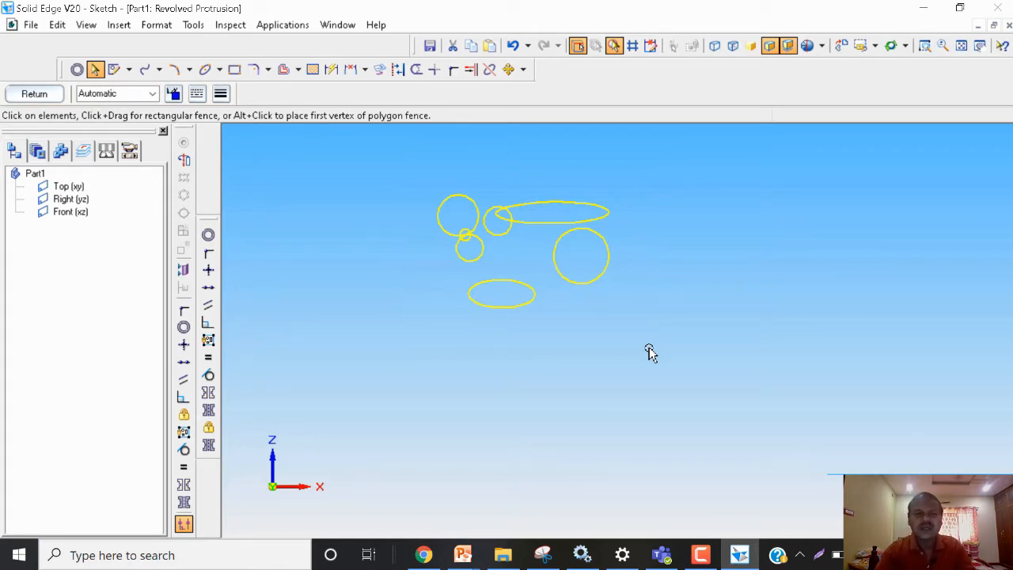
{"action": "key", "text": "Delete"}
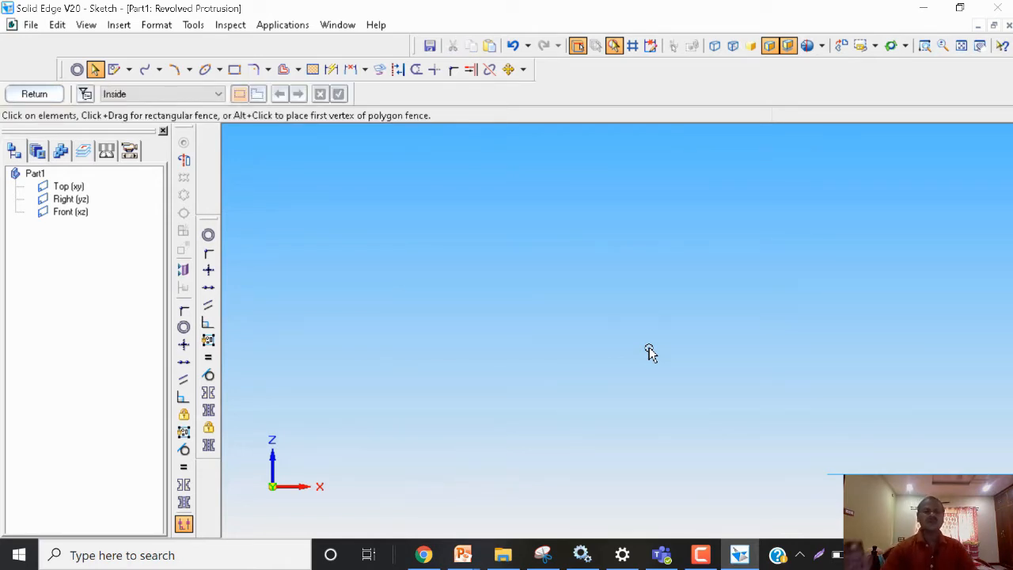
{"action": "left_click", "coordinate": [221, 69]}
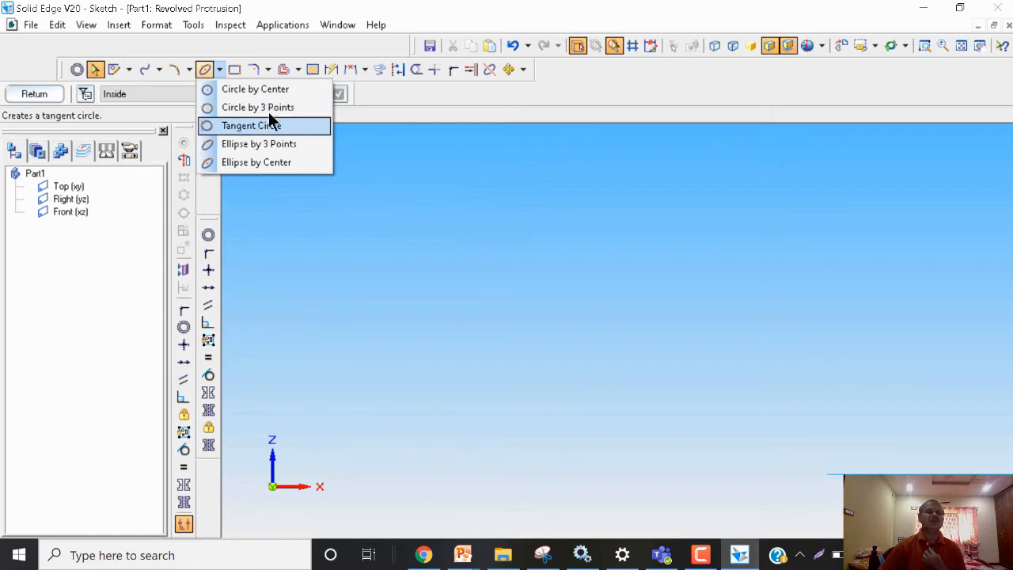
{"action": "left_click", "coordinate": [255, 71]}
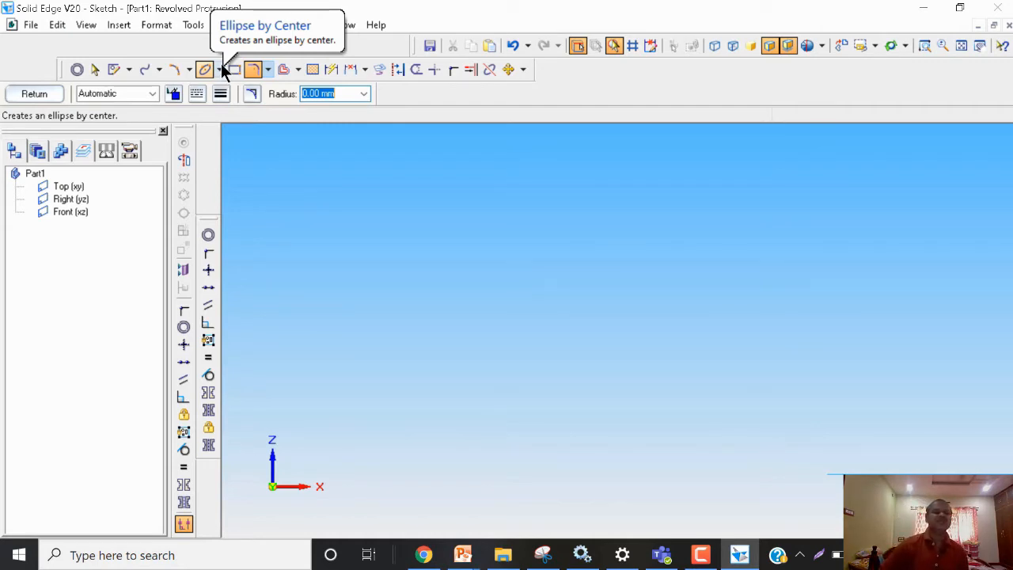
{"action": "left_click", "coordinate": [219, 70]}
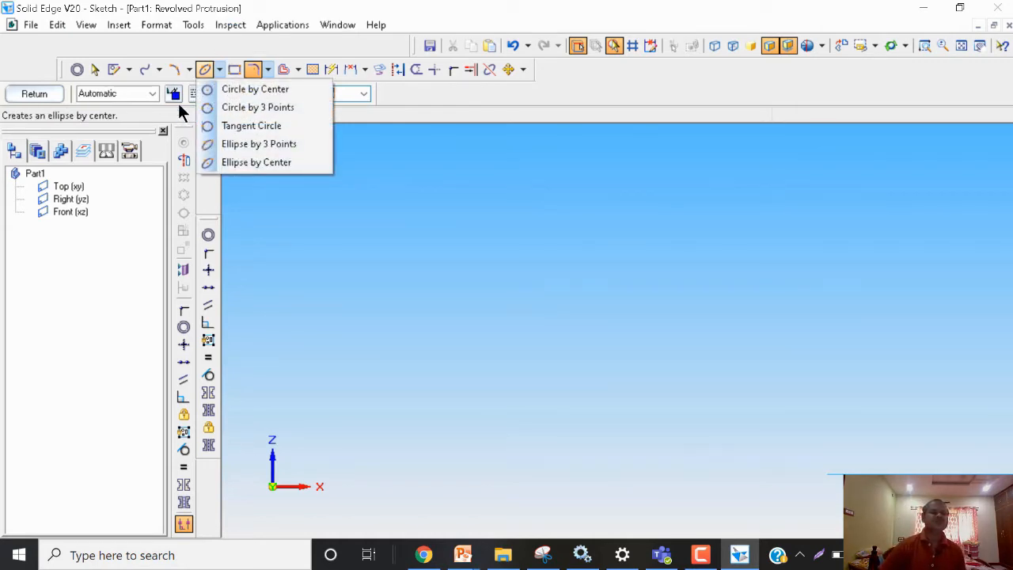
Step: Draw a wide, upward-bulging arc by 3 points across the middle of the sketch, with a radius of about 38.5 mm
{"action": "left_click", "coordinate": [190, 71]}
{"action": "left_click", "coordinate": [191, 70]}
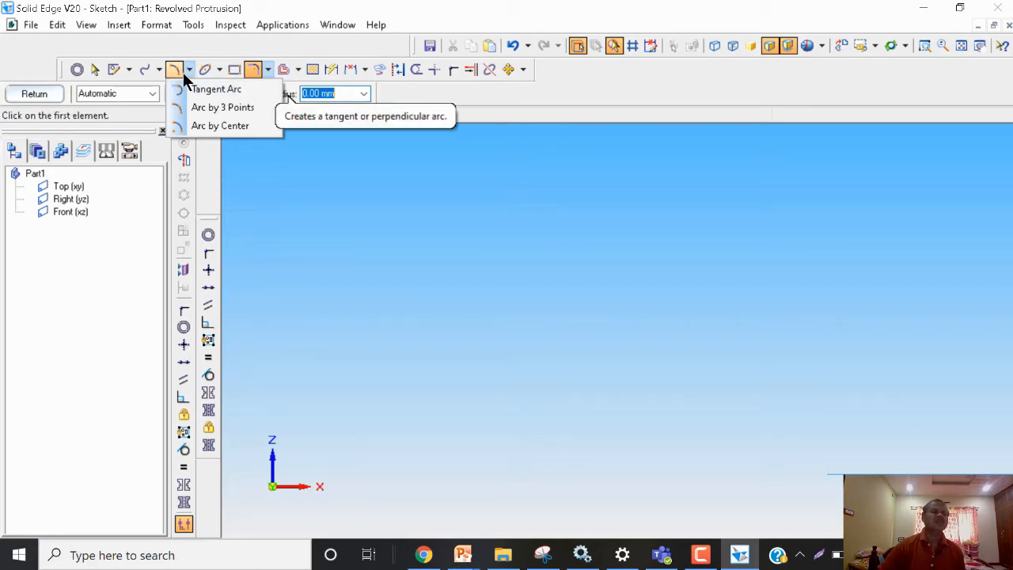
{"action": "left_click", "coordinate": [223, 110]}
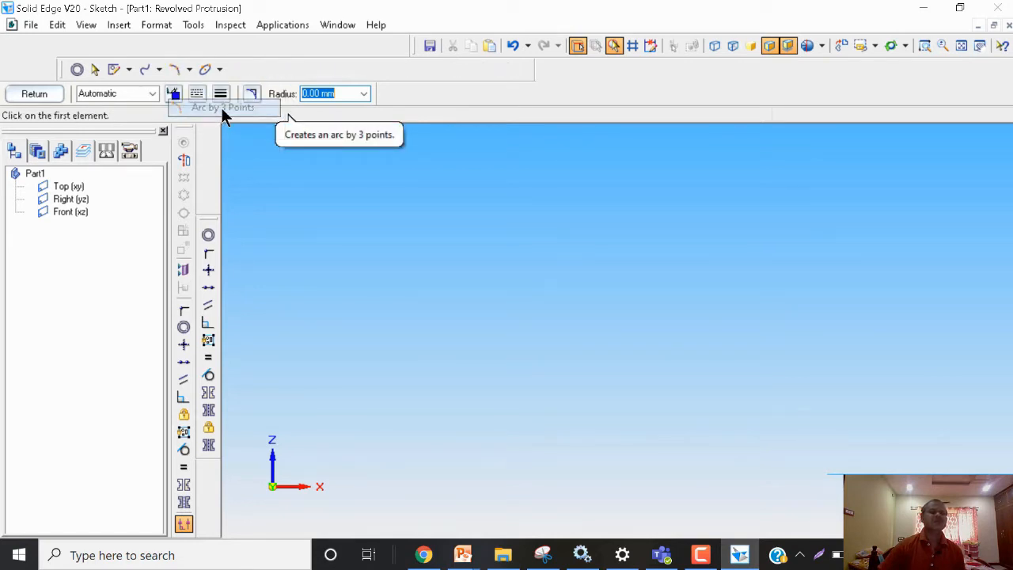
{"action": "left_click", "coordinate": [400, 358]}
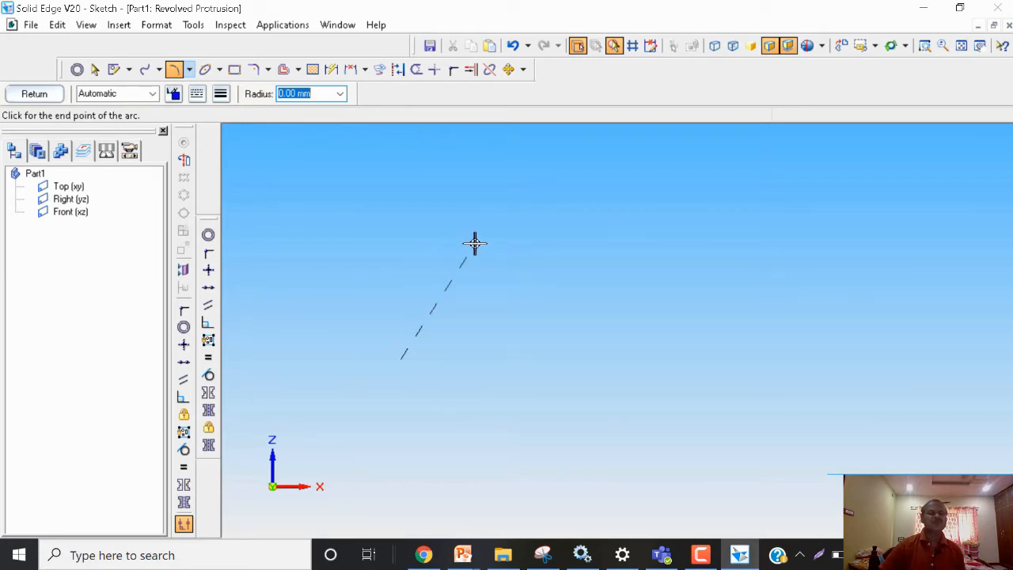
{"action": "left_click", "coordinate": [477, 242]}
{"action": "left_click", "coordinate": [477, 242]}
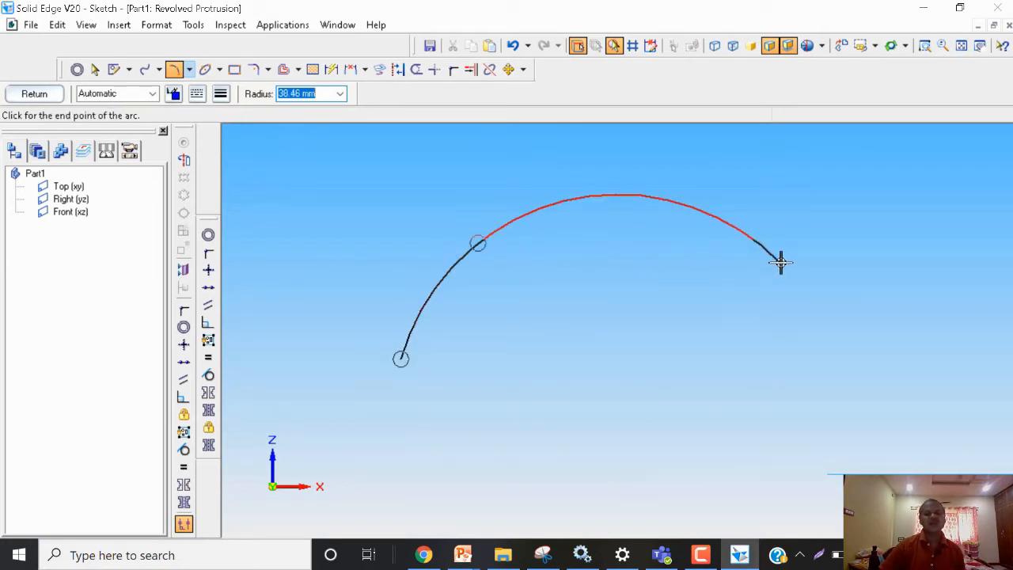
{"action": "left_click", "coordinate": [781, 262]}
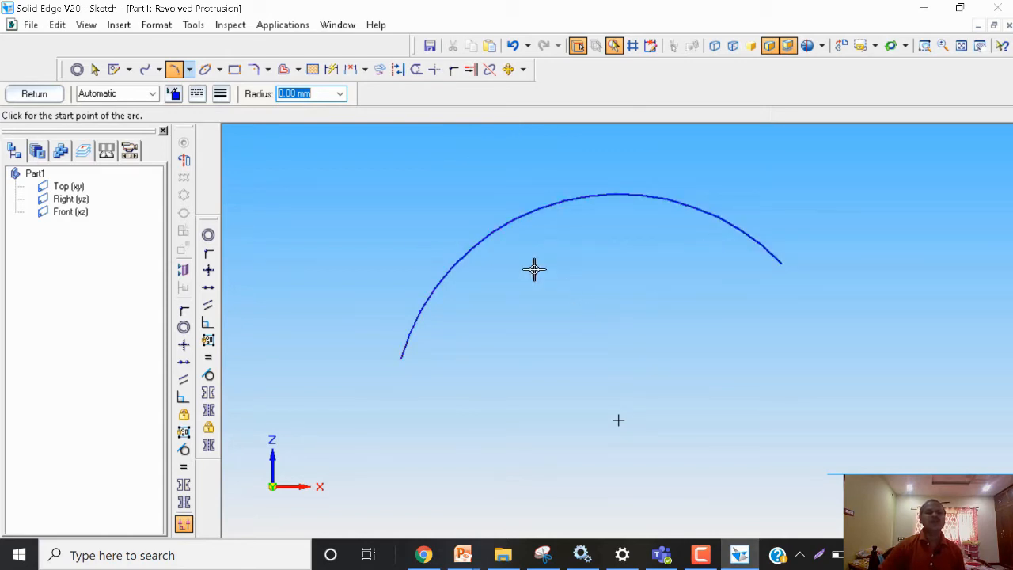
Step: Draw two more arcs by 3 points: an upward-opening one crossing the first, and a nearly full one with a radius of about 25.6 mm
{"action": "left_click", "coordinate": [707, 302]}
{"action": "left_click", "coordinate": [596, 364]}
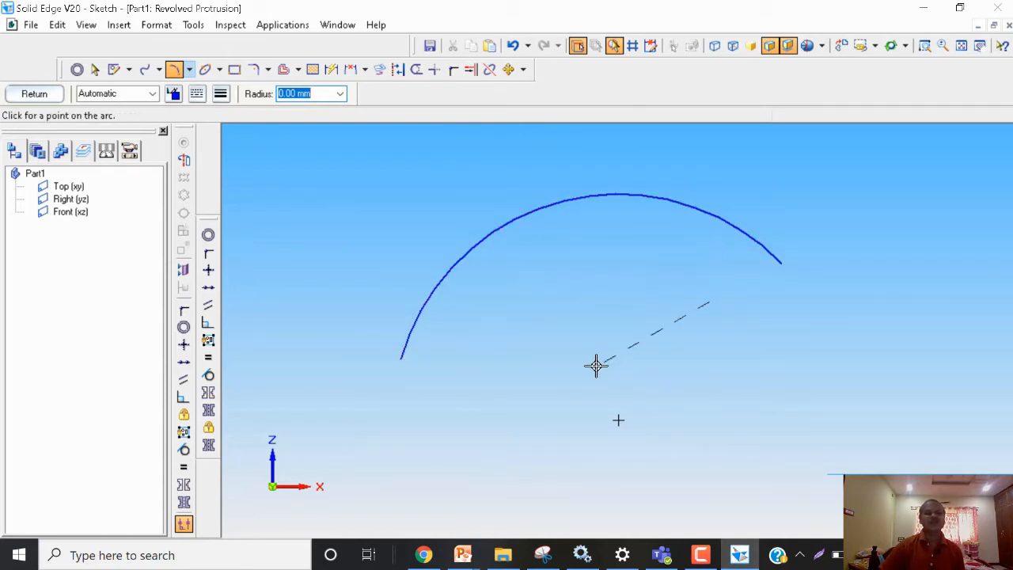
{"action": "left_click", "coordinate": [422, 225]}
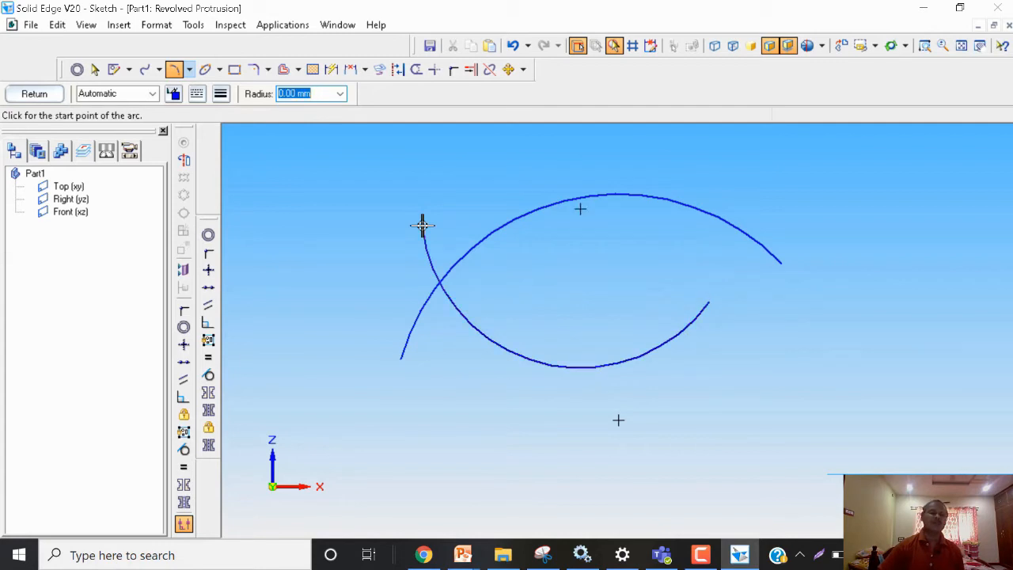
{"action": "left_click", "coordinate": [279, 212]}
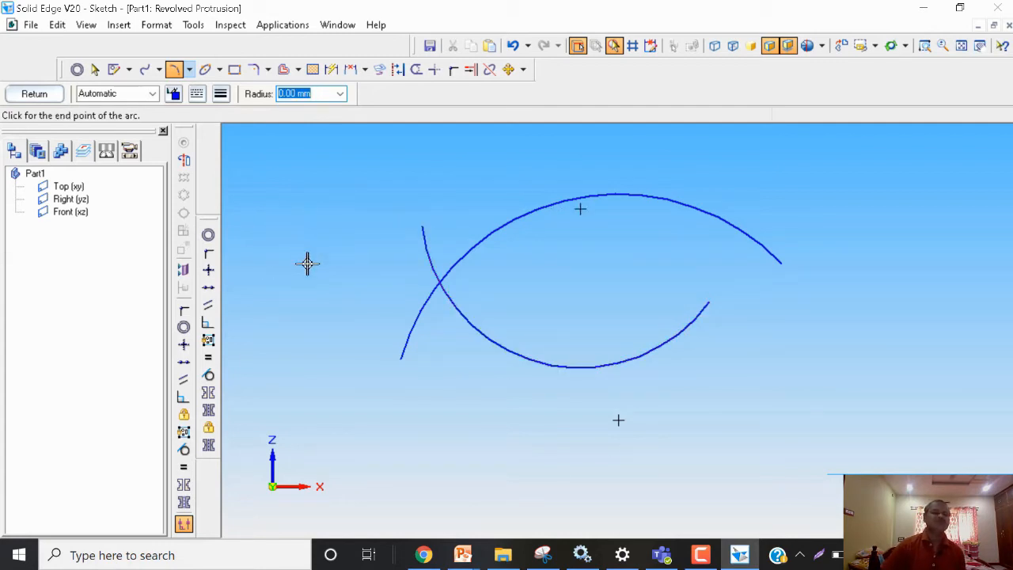
{"action": "left_click", "coordinate": [318, 326]}
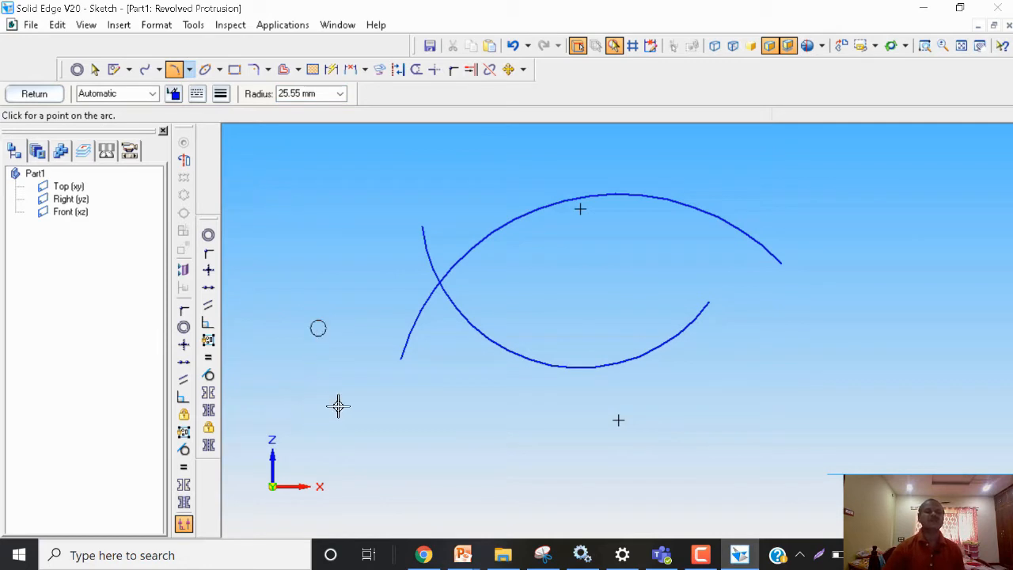
{"action": "left_click", "coordinate": [388, 429]}
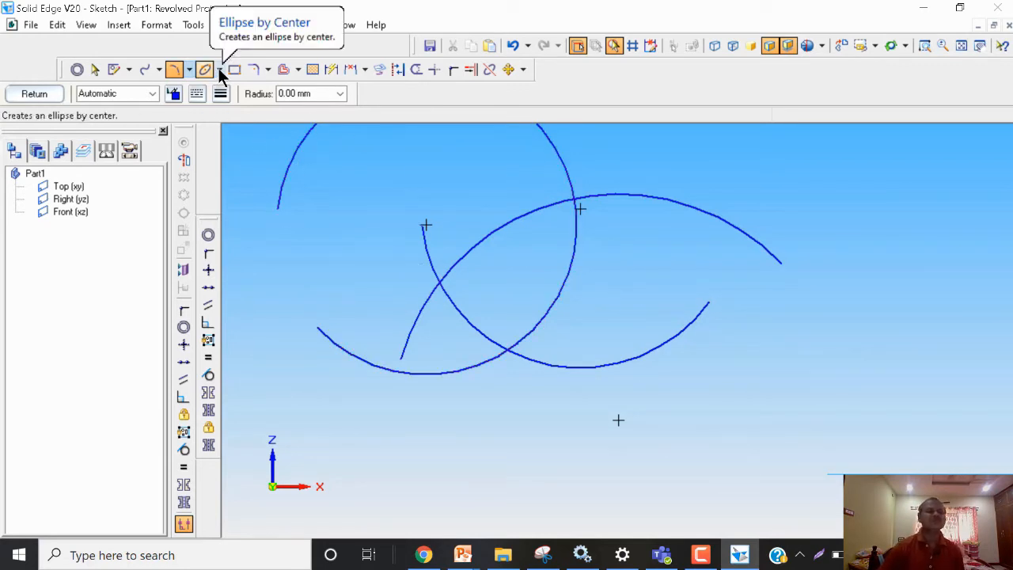
Step: Select each of the three arcs in turn and cut it from the sketch
{"action": "left_click", "coordinate": [94, 69]}
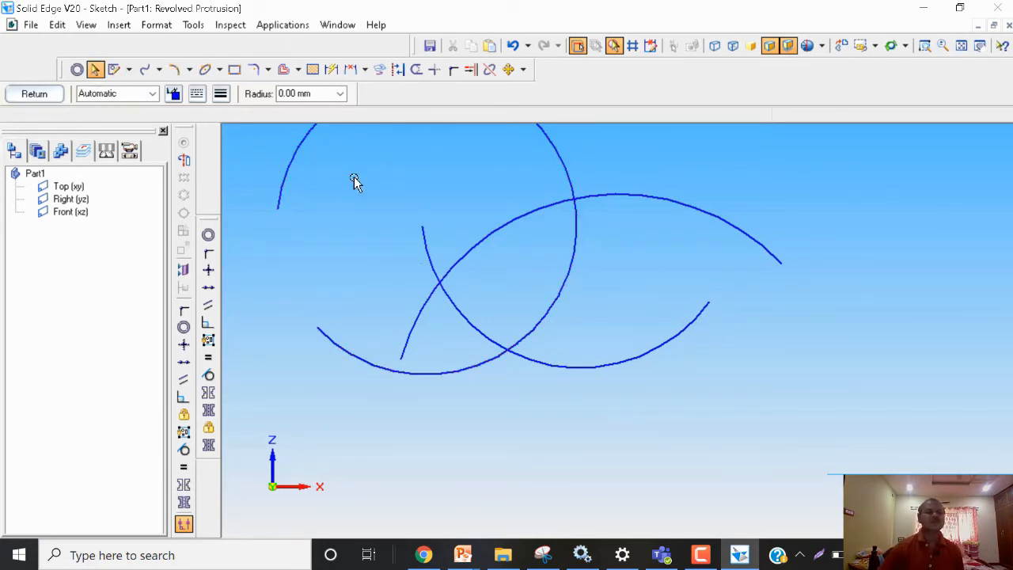
{"action": "left_click", "coordinate": [552, 153]}
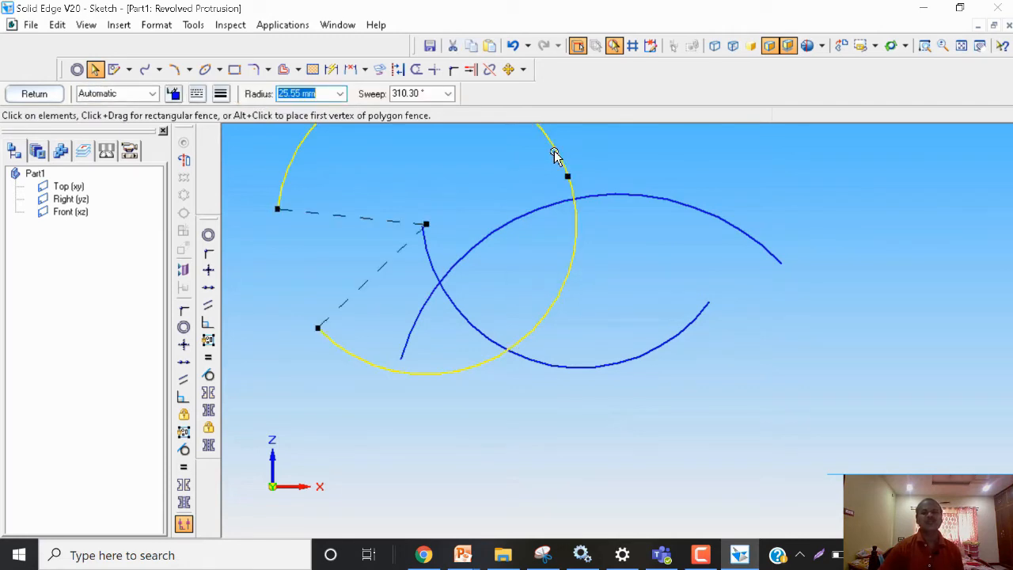
{"action": "right_click", "coordinate": [555, 154]}
{"action": "left_click", "coordinate": [583, 163]}
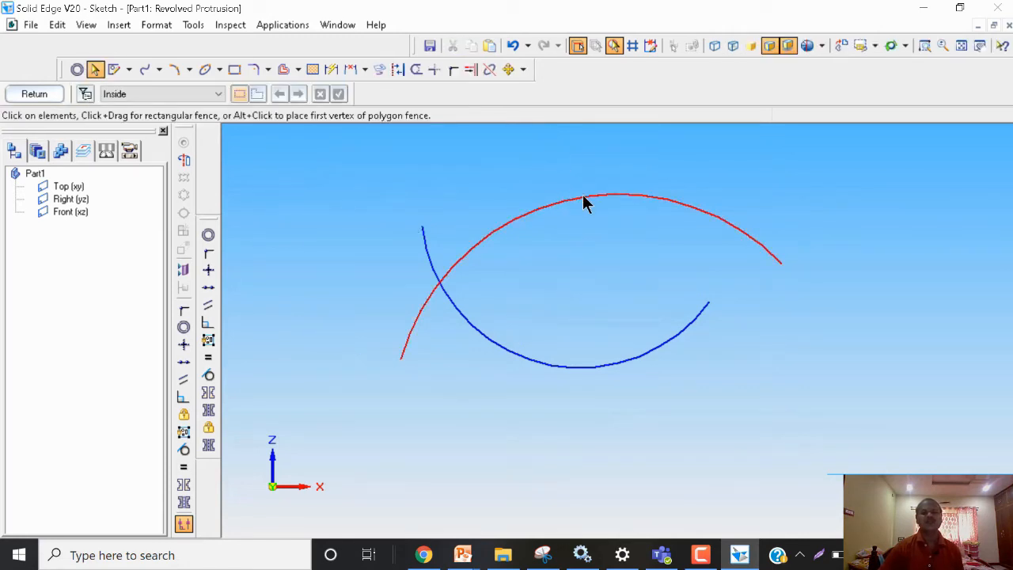
{"action": "left_click", "coordinate": [583, 200]}
{"action": "right_click", "coordinate": [593, 206]}
{"action": "left_click", "coordinate": [602, 206]}
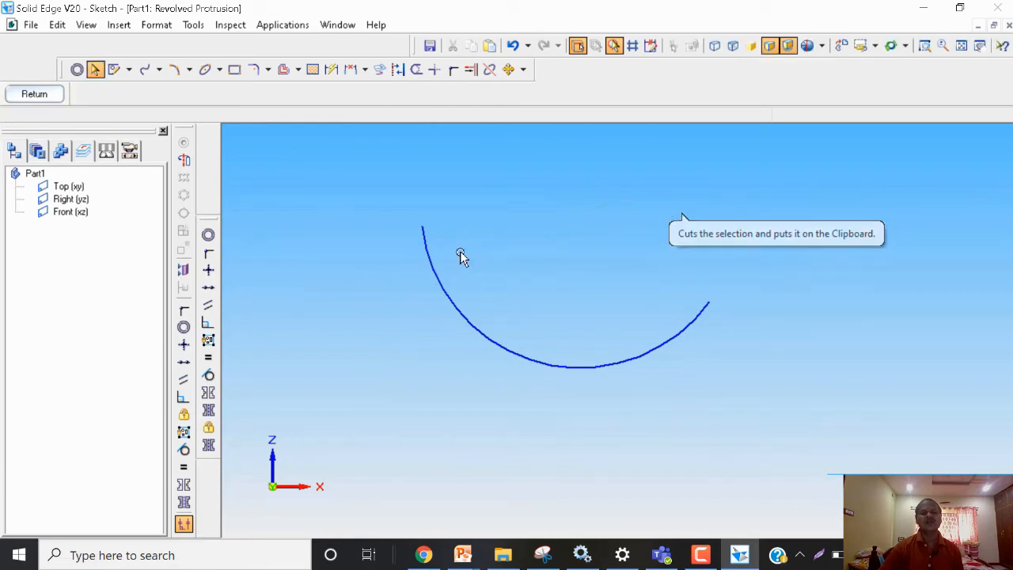
{"action": "left_click", "coordinate": [434, 270]}
{"action": "right_click", "coordinate": [434, 271]}
{"action": "left_click", "coordinate": [456, 283]}
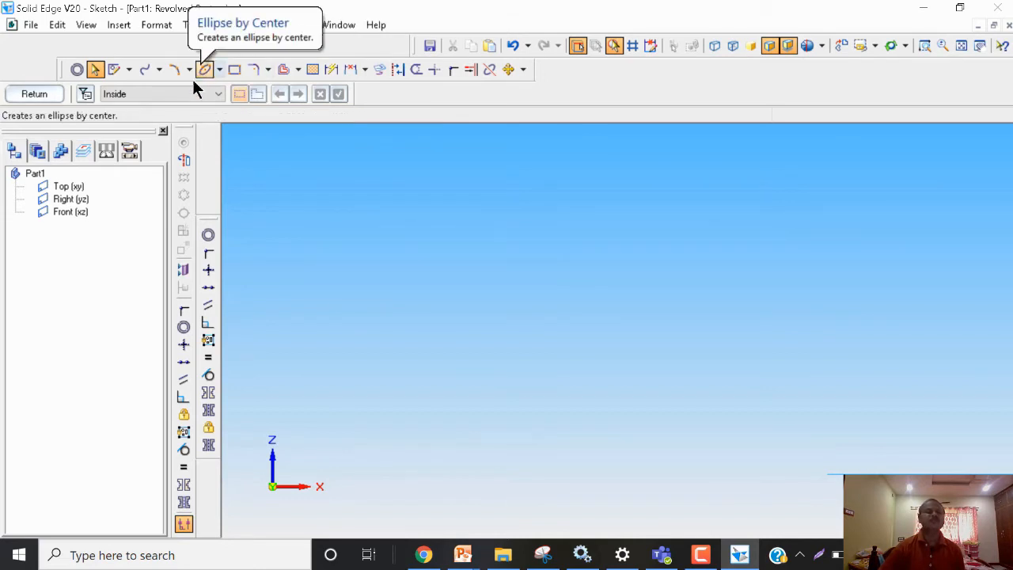
{"action": "left_click", "coordinate": [234, 68]}
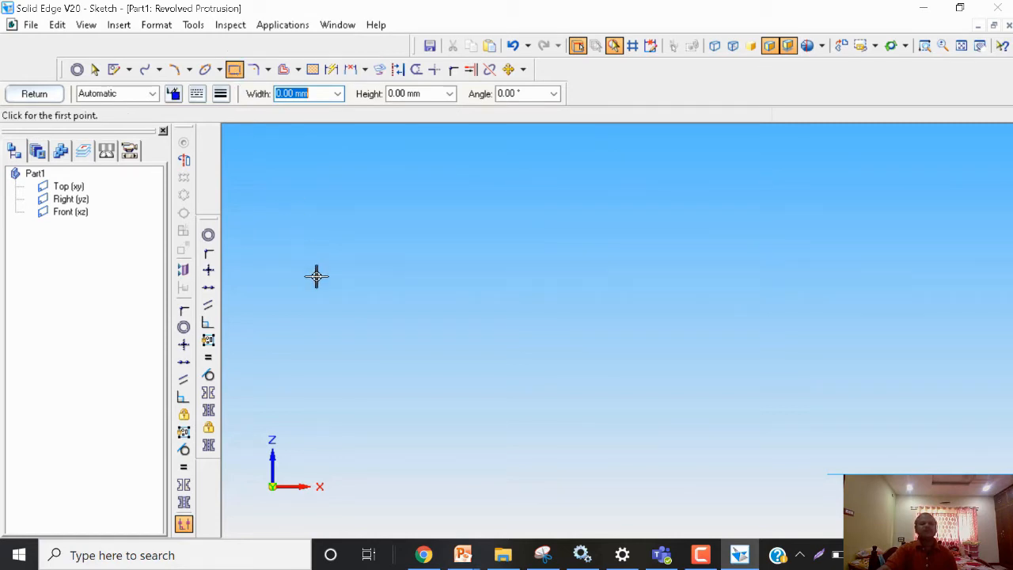
{"action": "left_click", "coordinate": [390, 247]}
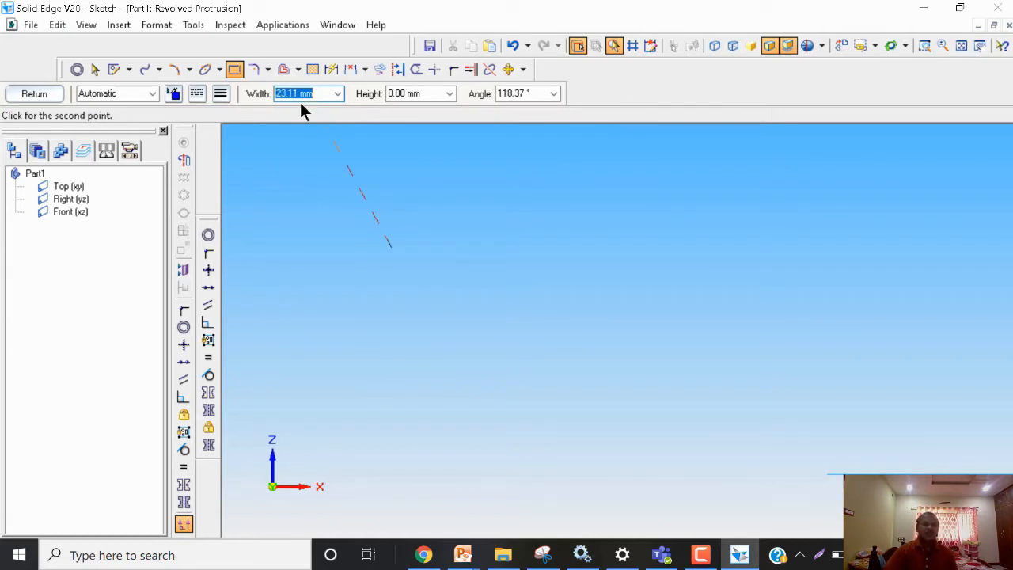
{"action": "mouse_move", "coordinate": [542, 554]}
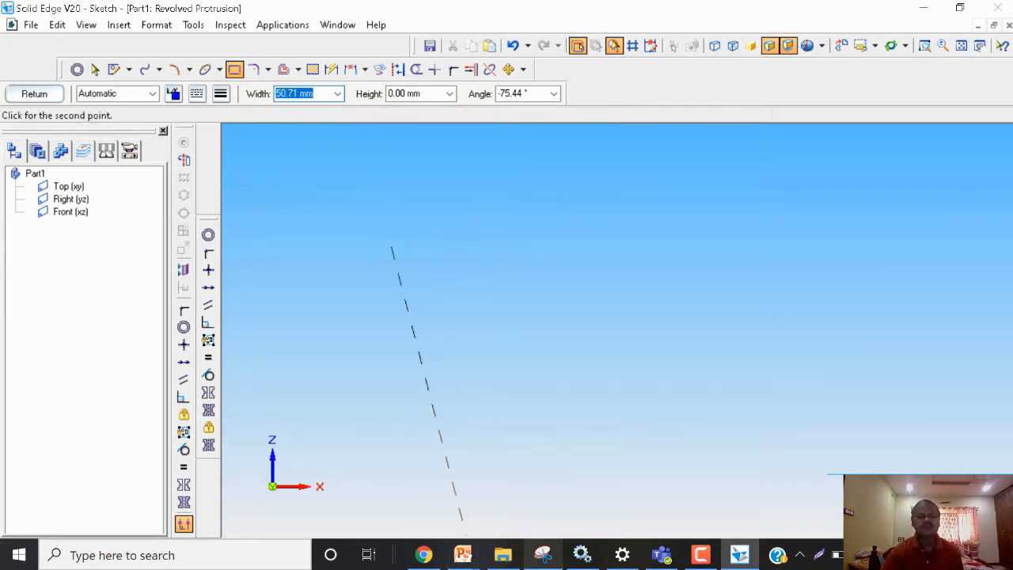
{"action": "key", "text": "Tab"}
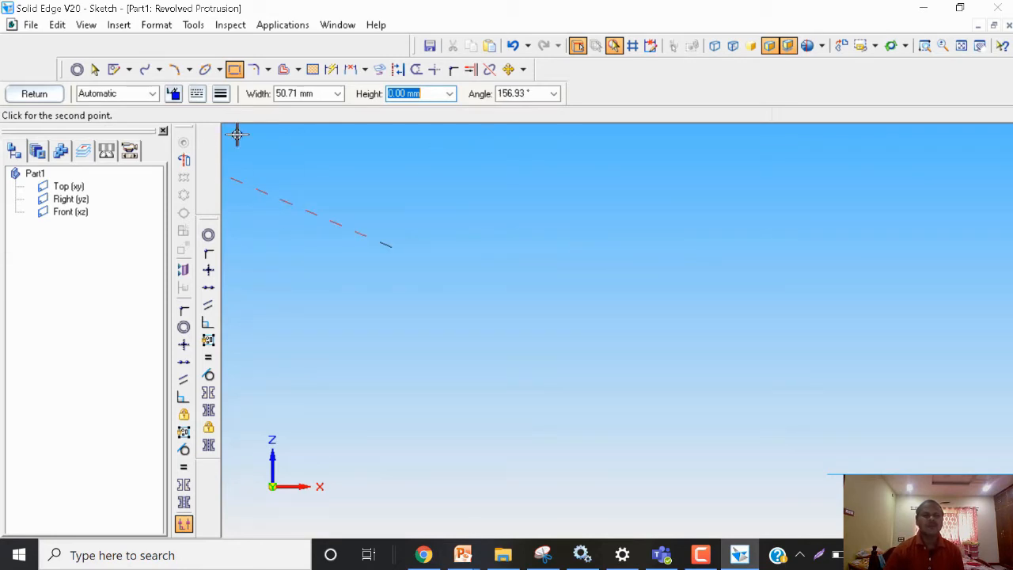
{"action": "right_click", "coordinate": [296, 213]}
Step: Draw a freehand rectangle in the middle of the sketch, with vertical sides about 33.6 mm long and slightly longer horizontal sides
{"action": "left_click", "coordinate": [235, 68]}
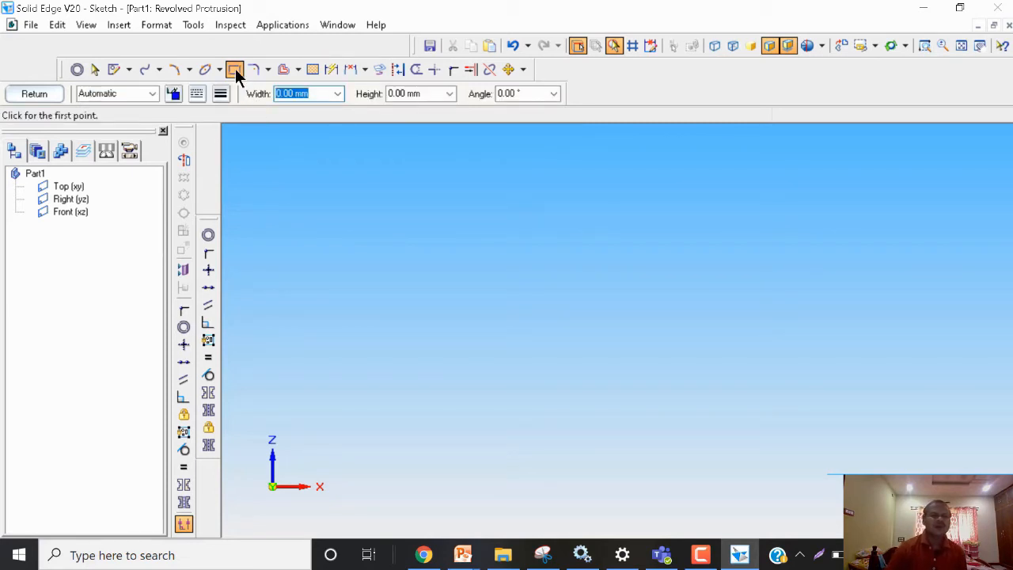
{"action": "left_click", "coordinate": [403, 214]}
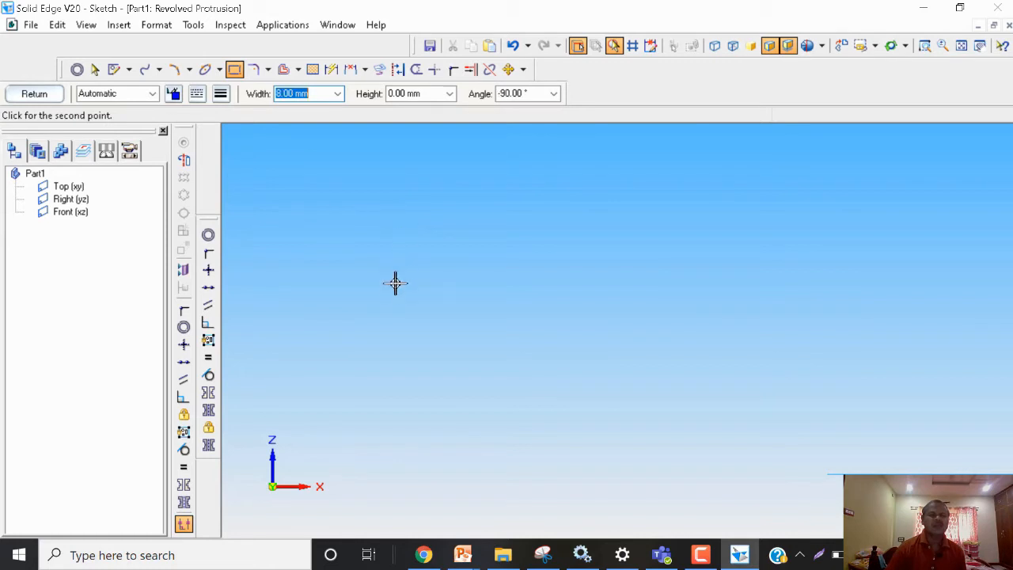
{"action": "left_click", "coordinate": [403, 410]}
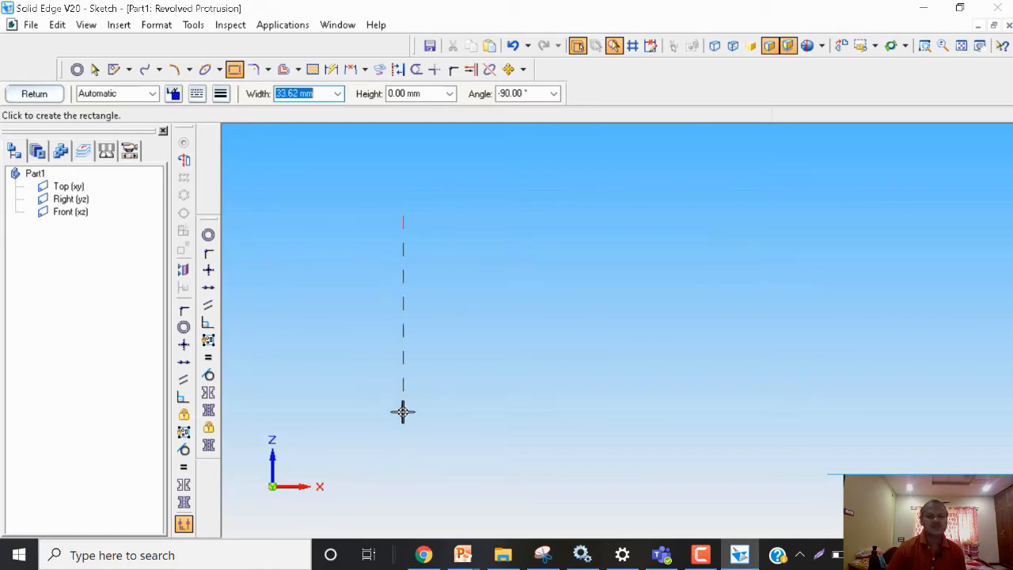
{"action": "left_click", "coordinate": [680, 412]}
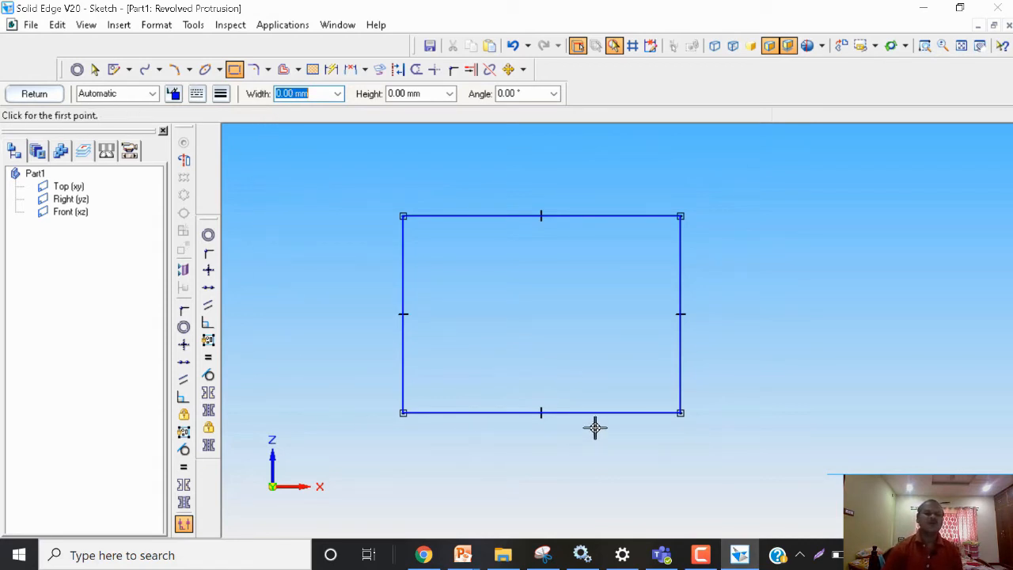
Step: Draw a 50 mm by 50 mm rectangle at angle 0° beside the first one, on its positive X side
{"action": "left_click", "coordinate": [232, 69]}
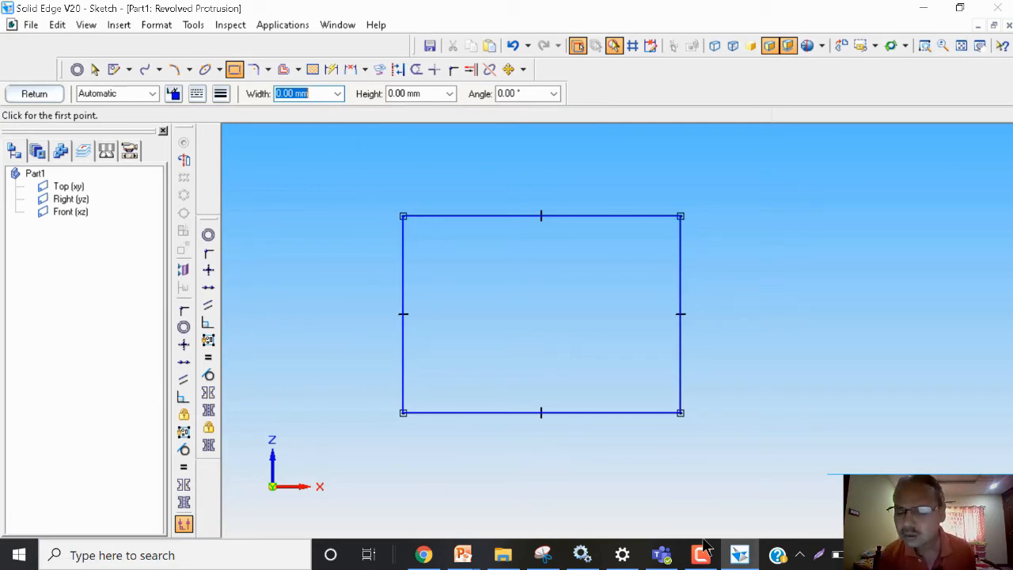
{"action": "mouse_move", "coordinate": [463, 553]}
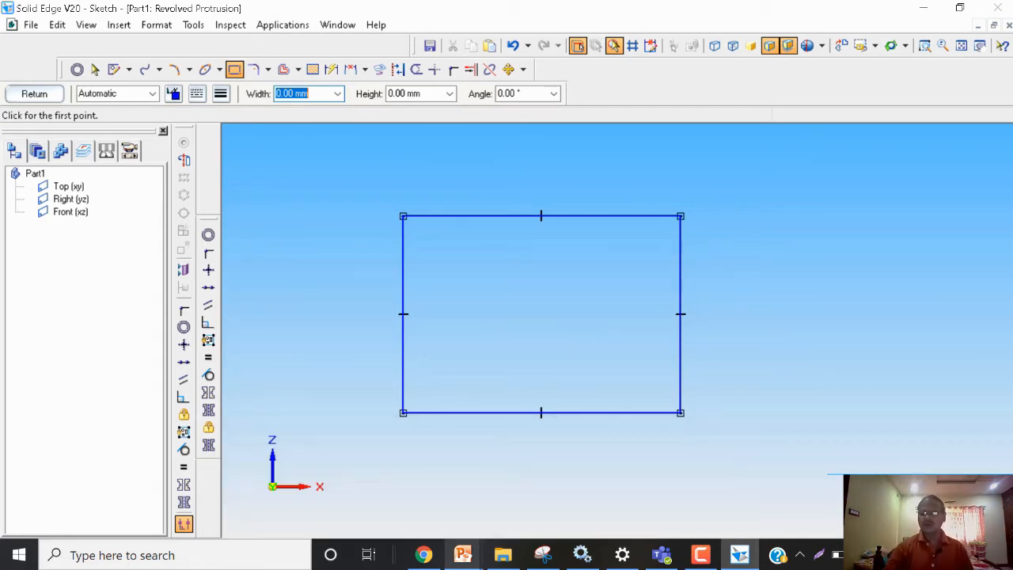
{"action": "type", "text": "50"}
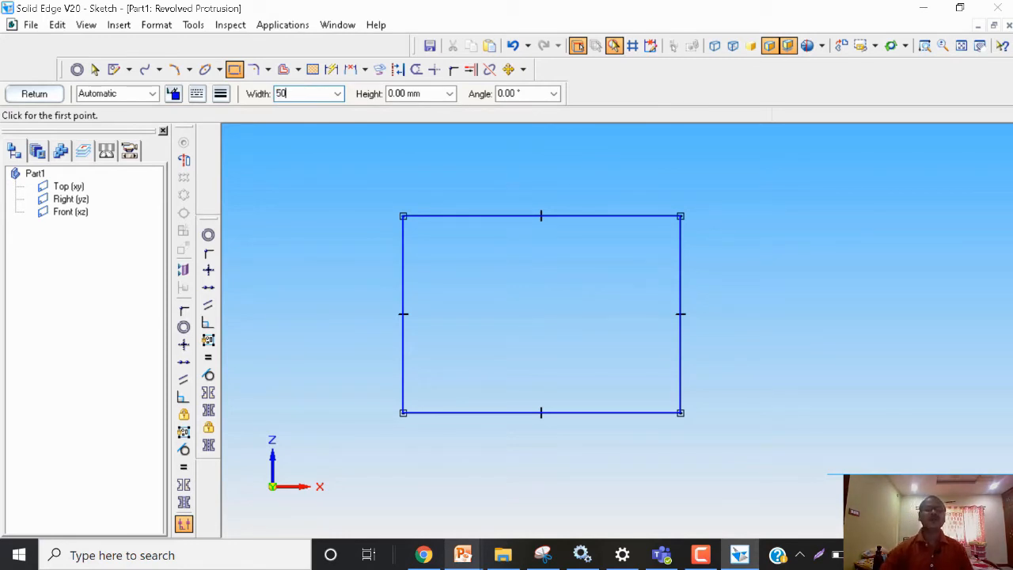
{"action": "mouse_move", "coordinate": [501, 564]}
{"action": "type", "text": "0"}
{"action": "key", "text": "Tab"}
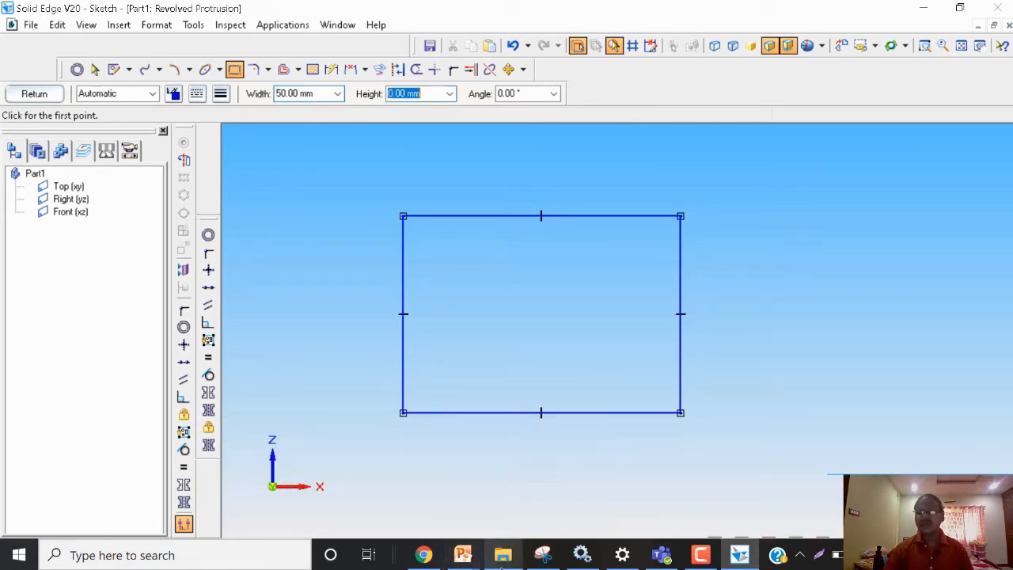
{"action": "type", "text": "50"}
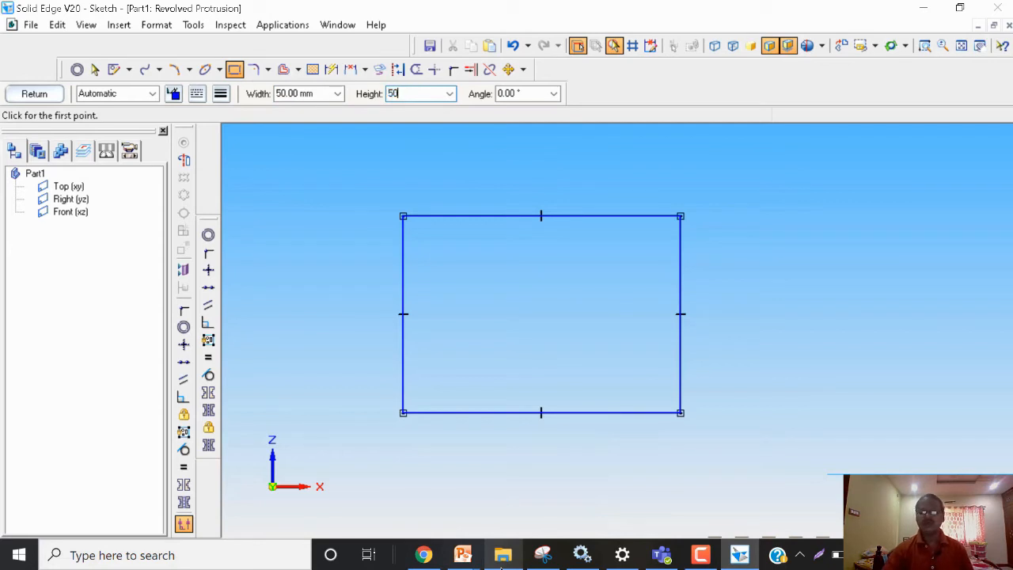
{"action": "key", "text": "Tab"}
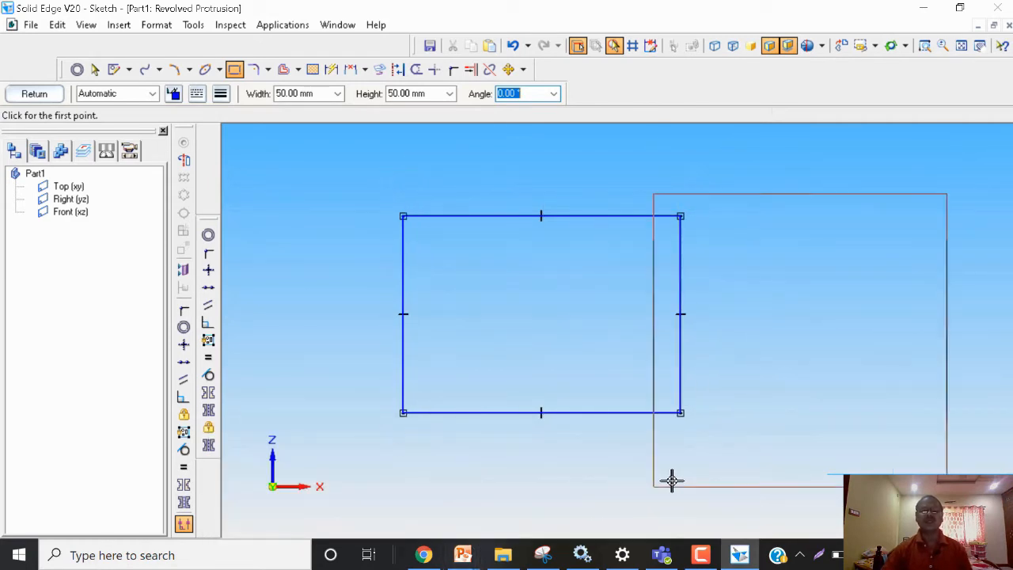
{"action": "left_click", "coordinate": [697, 445]}
{"action": "left_click", "coordinate": [725, 436]}
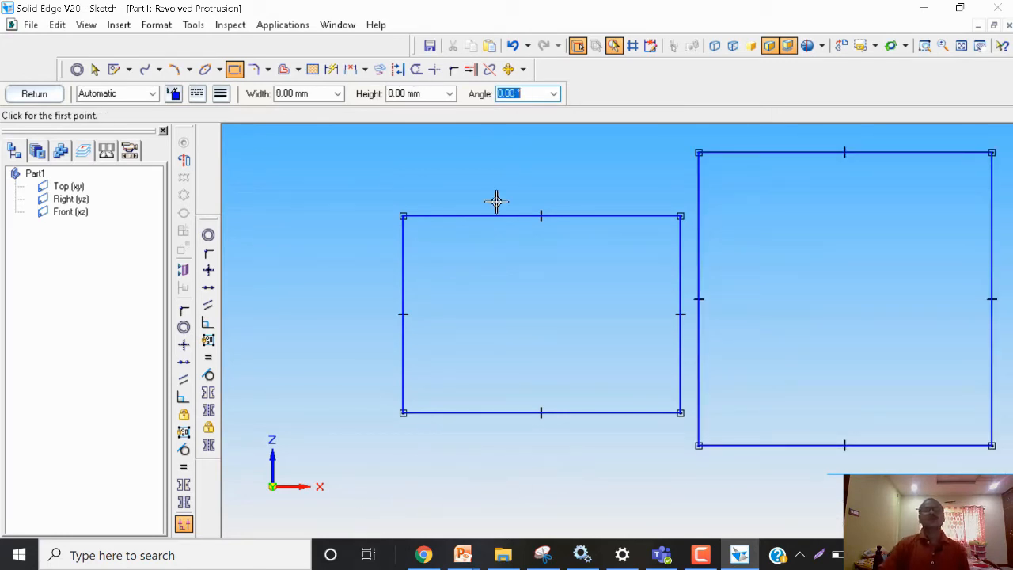
Step: Dimension the square's lower edge and its vertical edge farthest along positive X, placing both dimensions outside the square
{"action": "left_click", "coordinate": [332, 70]}
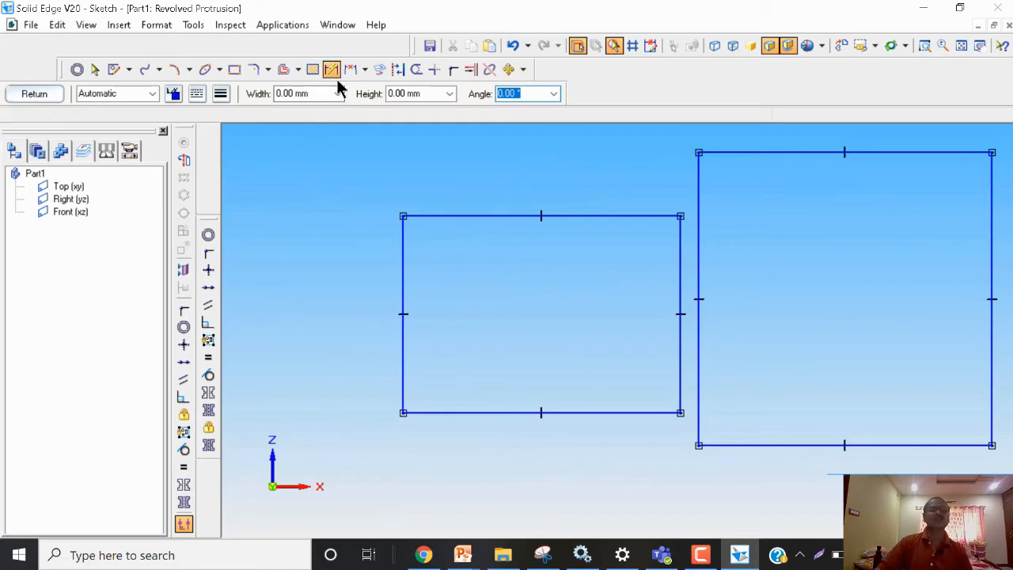
{"action": "left_click", "coordinate": [796, 445]}
{"action": "left_click", "coordinate": [799, 484]}
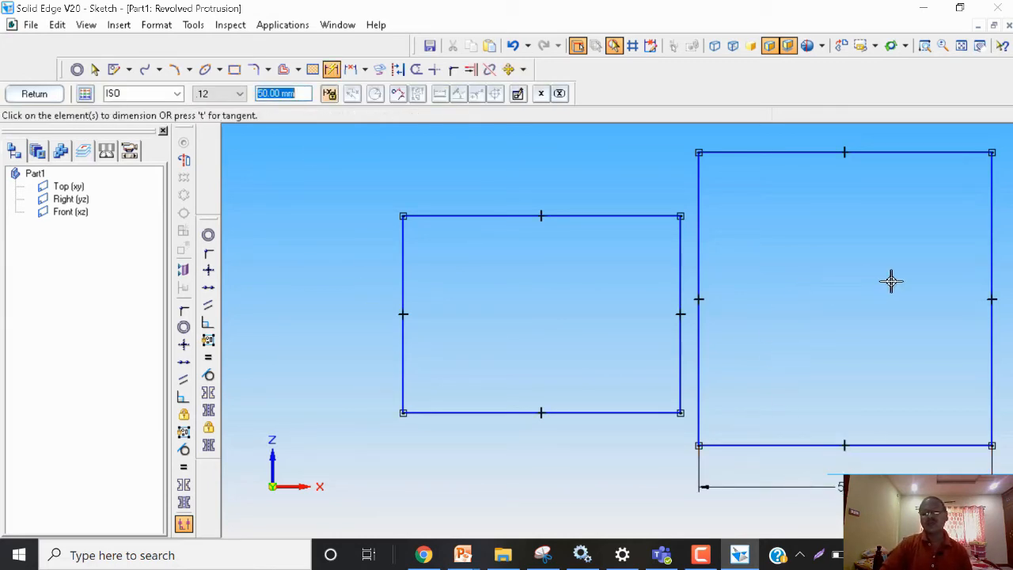
{"action": "left_click", "coordinate": [991, 245]}
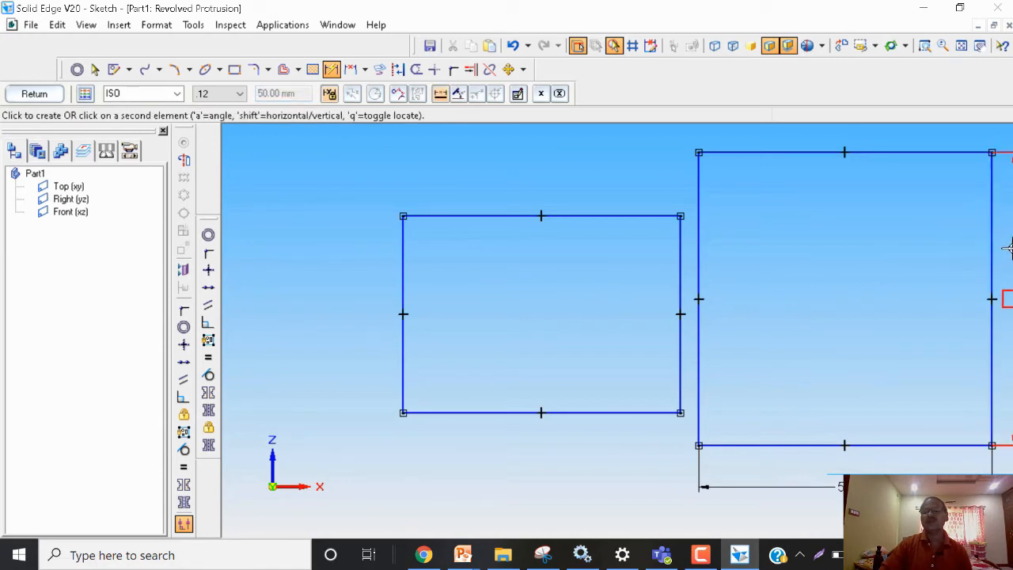
{"action": "left_click", "coordinate": [1007, 248]}
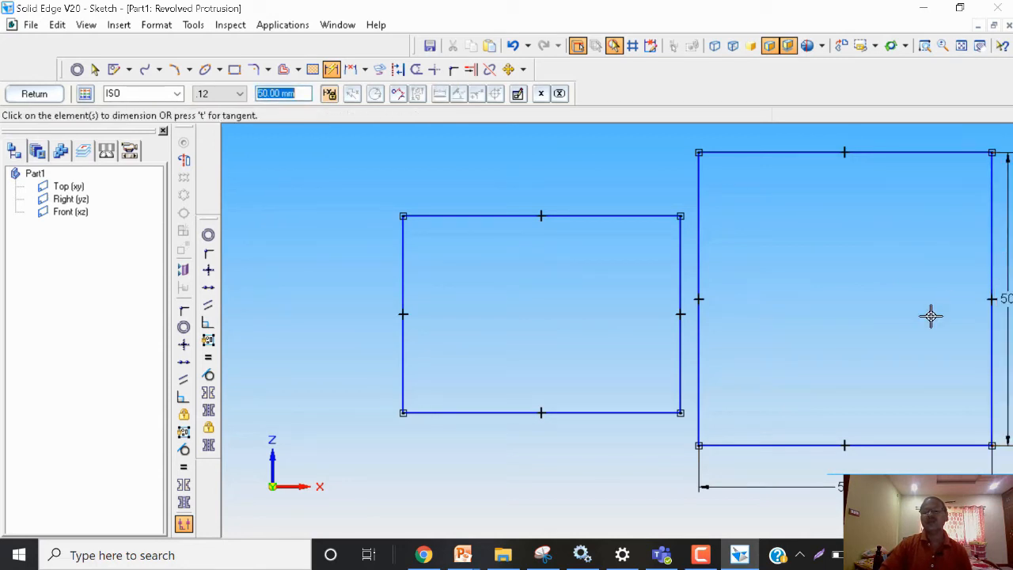
{"action": "left_click", "coordinate": [789, 283]}
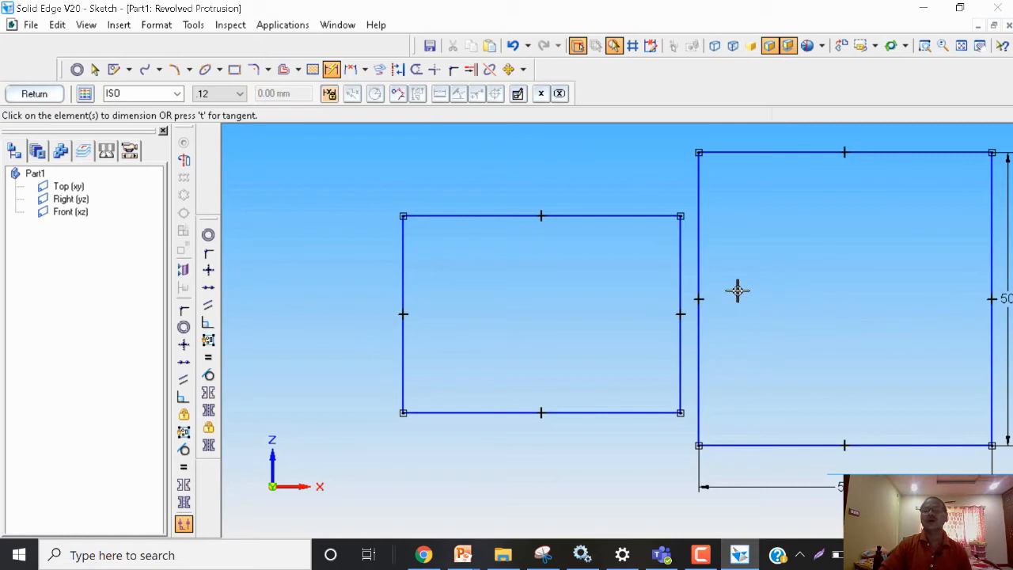
Step: Tilt the sketch view slightly out of plane and restore the named front view
{"action": "mouse_move", "coordinate": [739, 292]}
{"action": "middle_mouse_down"}
{"action": "mouse_move", "coordinate": [694, 311]}
{"action": "mouse_move", "coordinate": [760, 298]}
{"action": "mouse_move", "coordinate": [768, 269]}
{"action": "middle_mouse_up"}
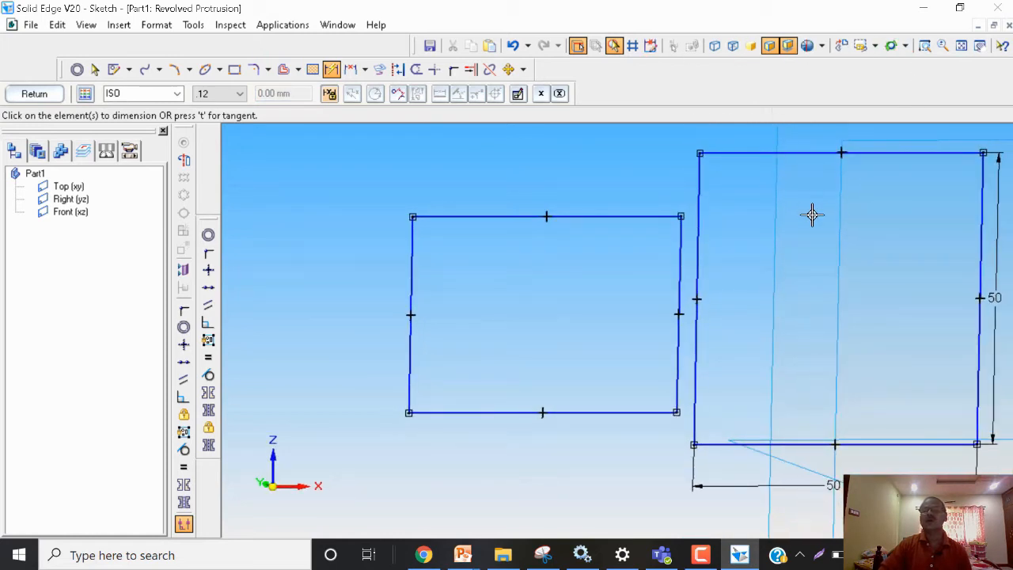
{"action": "left_click", "coordinate": [875, 45]}
{"action": "left_click", "coordinate": [883, 86]}
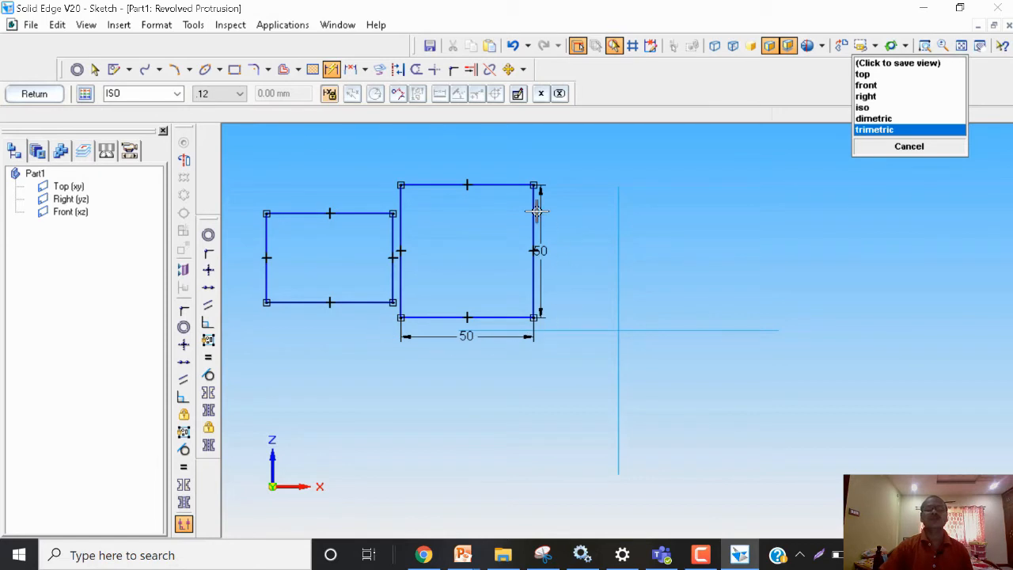
{"action": "left_click", "coordinate": [219, 71]}
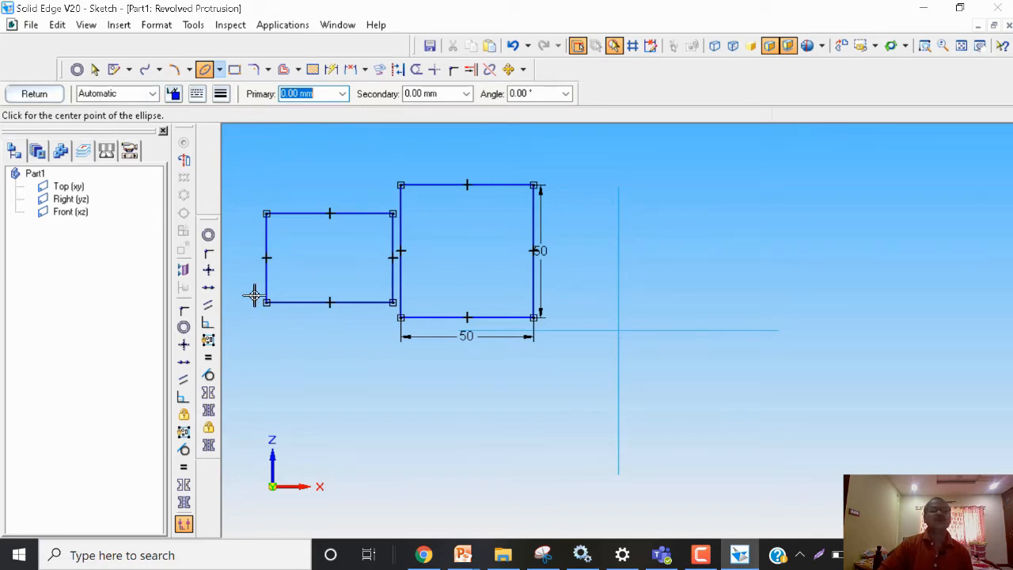
{"action": "left_click", "coordinate": [33, 24]}
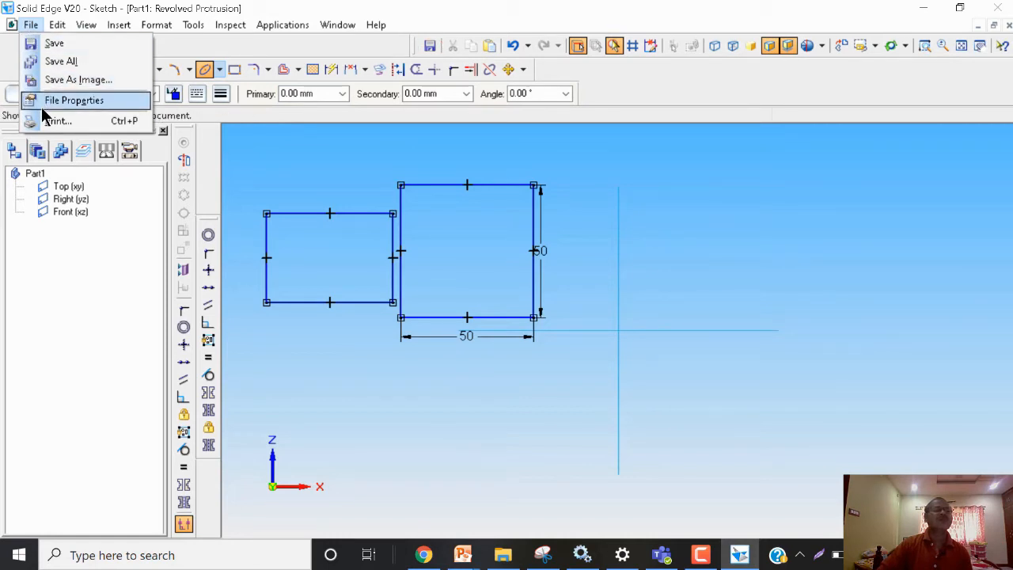
{"action": "left_click", "coordinate": [48, 47]}
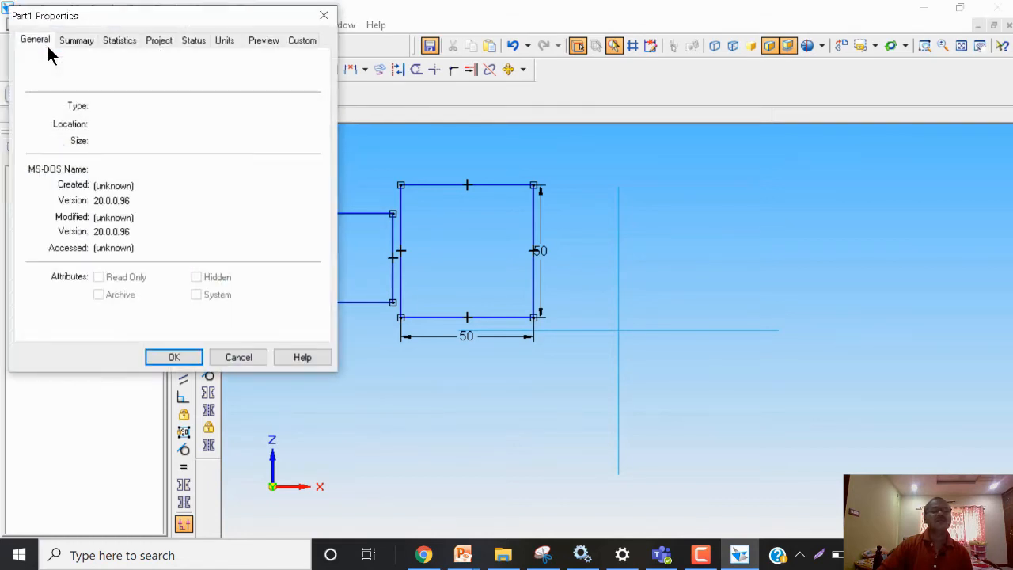
{"action": "left_click", "coordinate": [174, 358]}
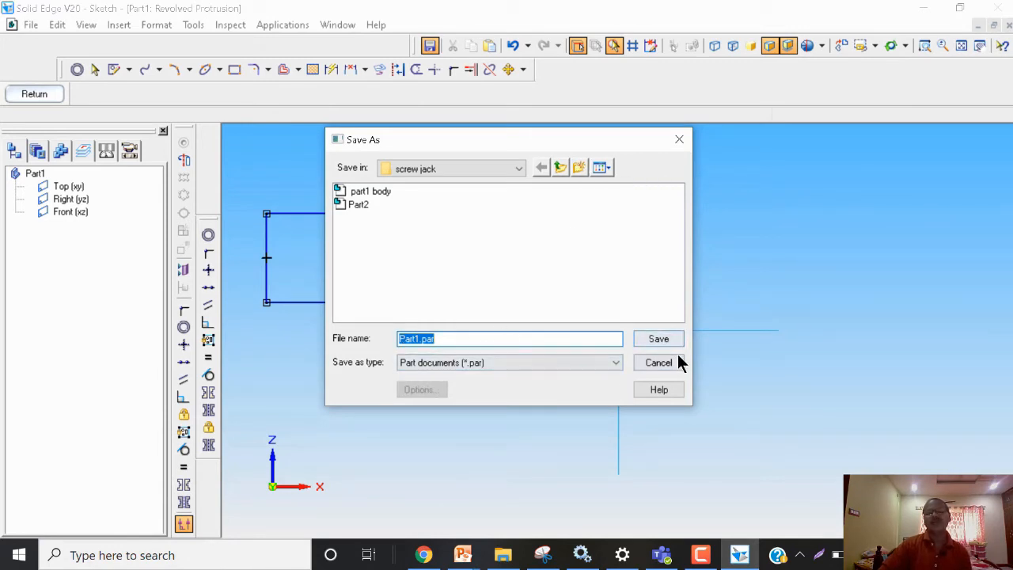
{"action": "left_click", "coordinate": [678, 141]}
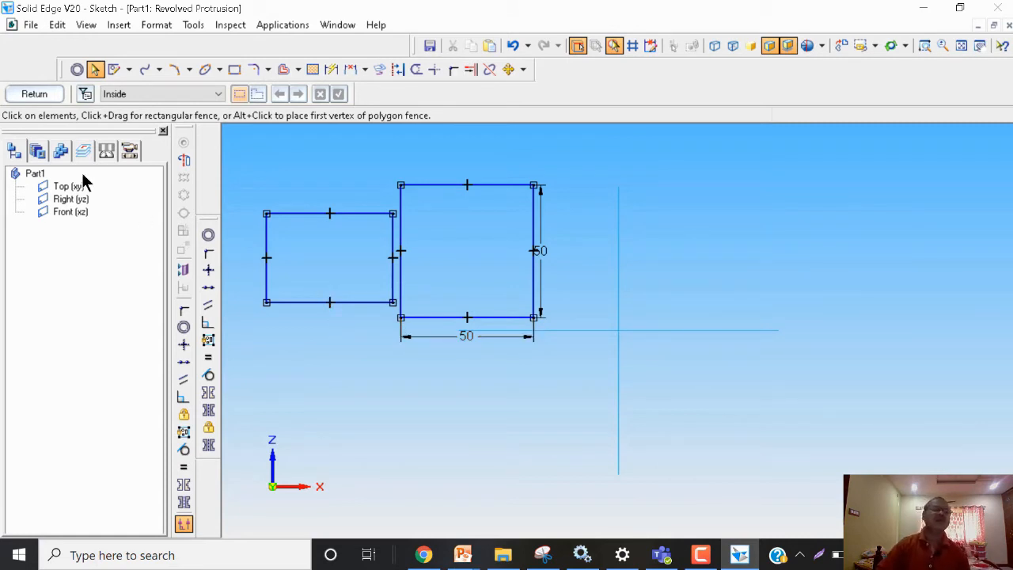
{"action": "left_click", "coordinate": [32, 26]}
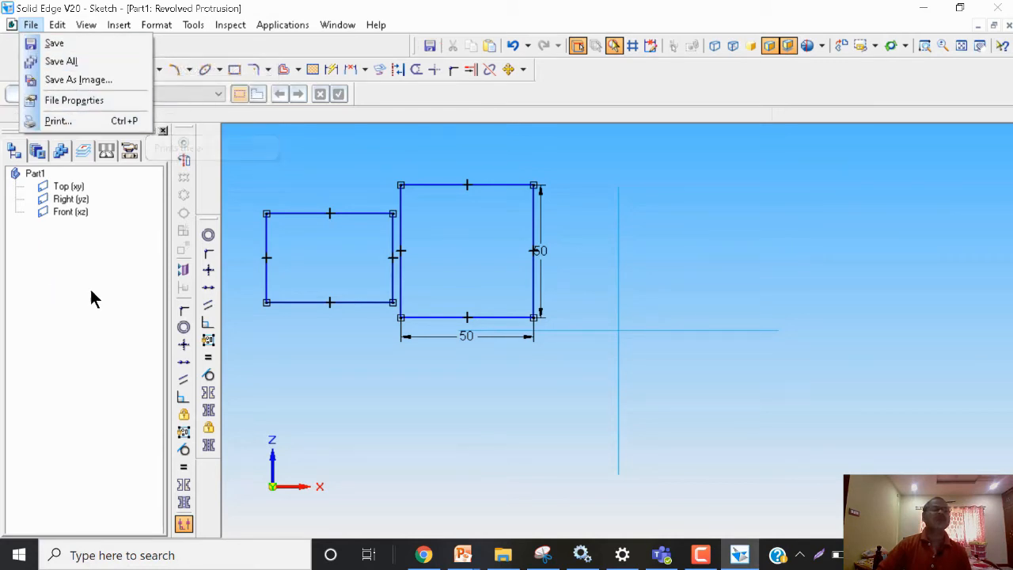
{"action": "left_click", "coordinate": [294, 169]}
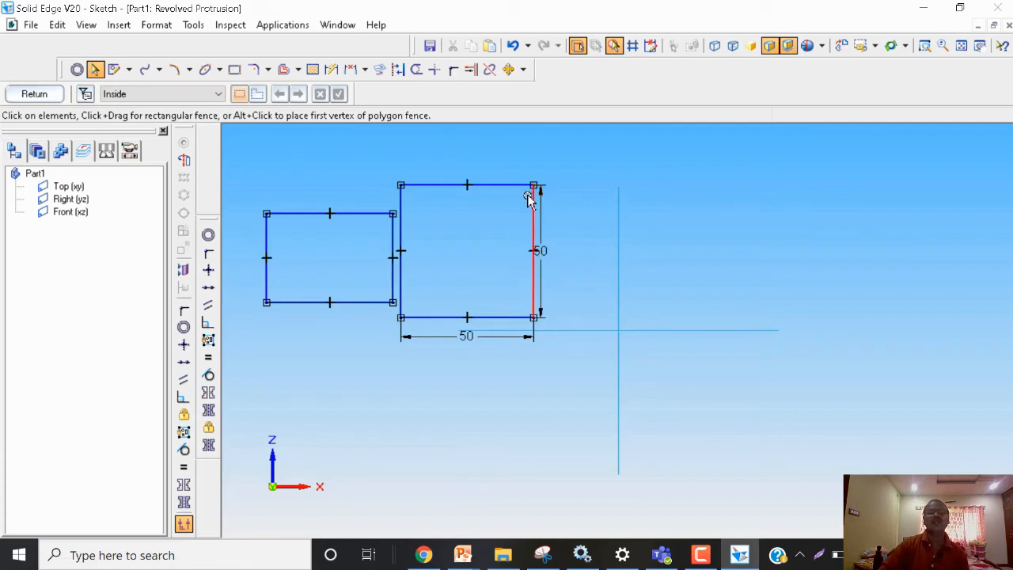
Step: Draw a rectangle 90 mm wide and 80 mm high at angle 0° on the positive X side of the vertical reference line
{"action": "left_click", "coordinate": [238, 70]}
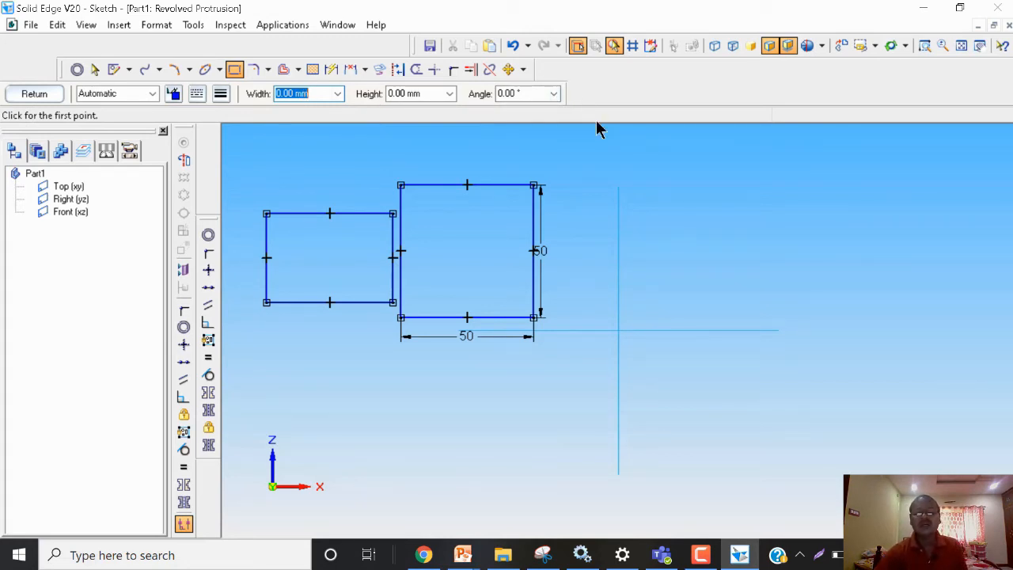
{"action": "type", "text": "90"}
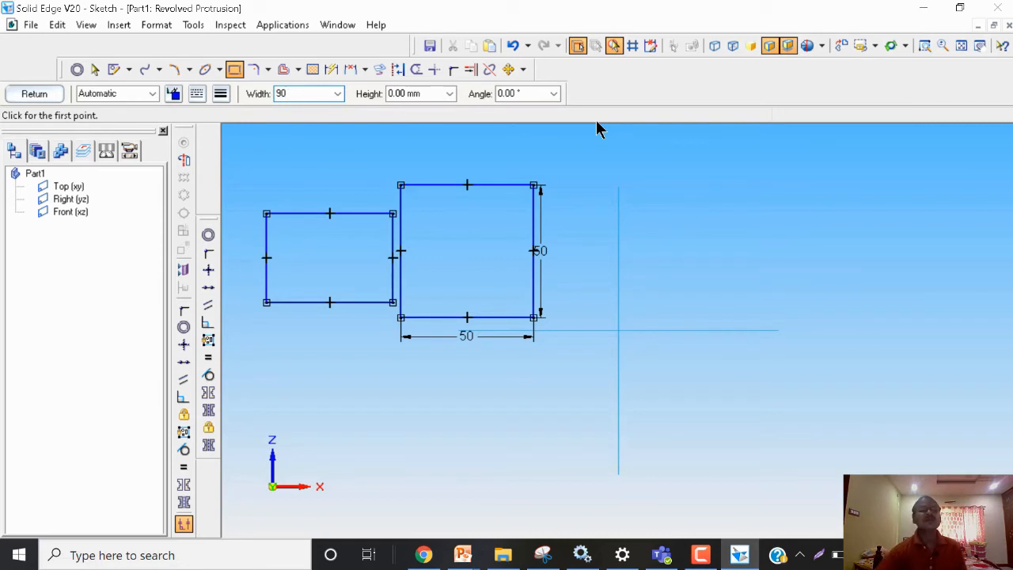
{"action": "left_click", "coordinate": [429, 93]}
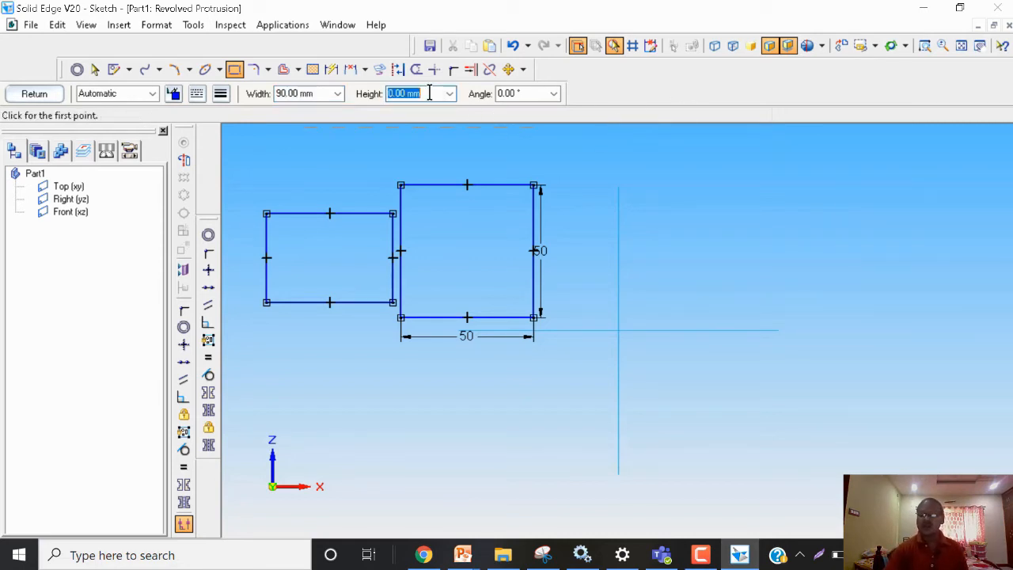
{"action": "type", "text": "80"}
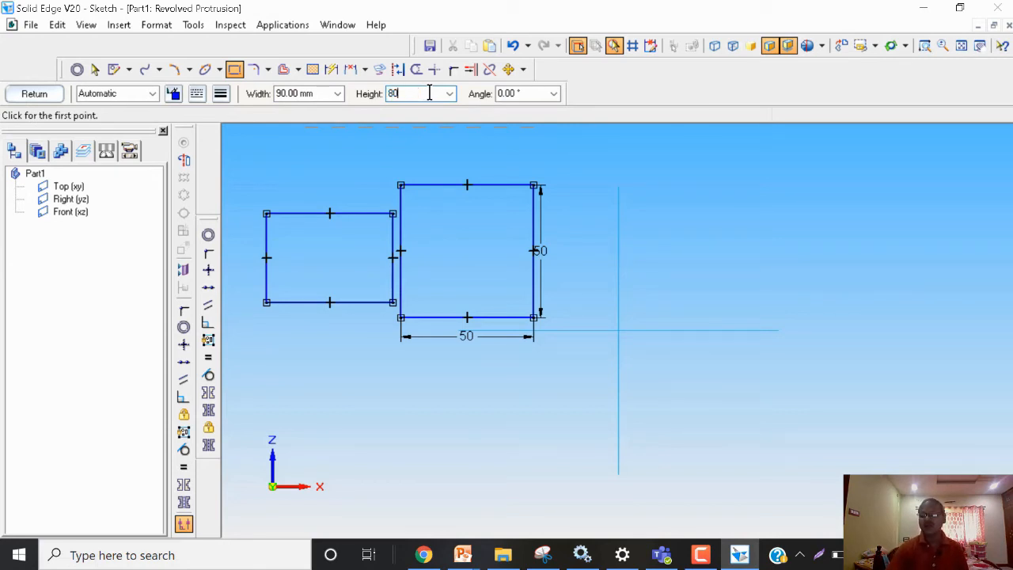
{"action": "key", "text": "Tab"}
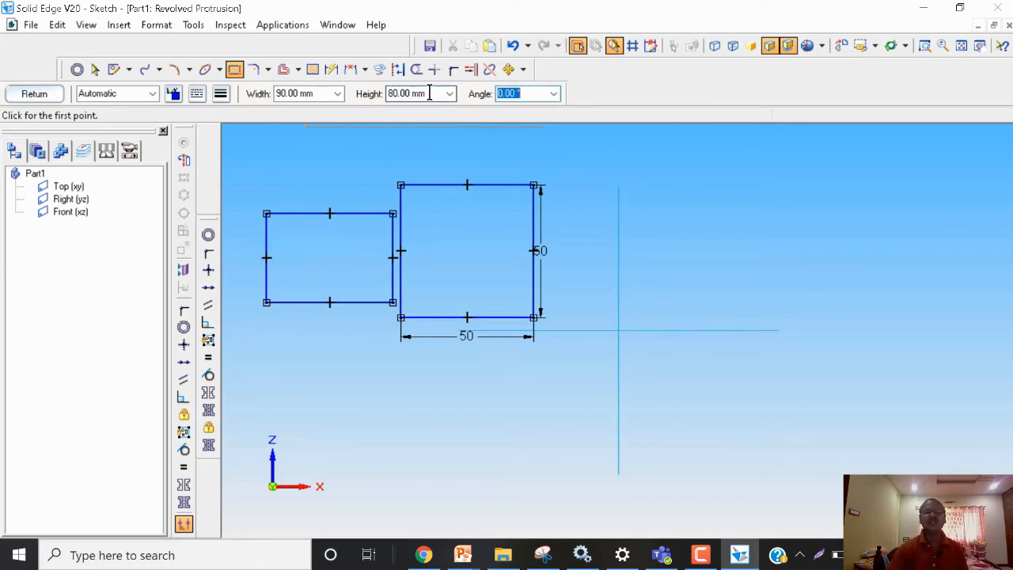
{"action": "type", "text": "0"}
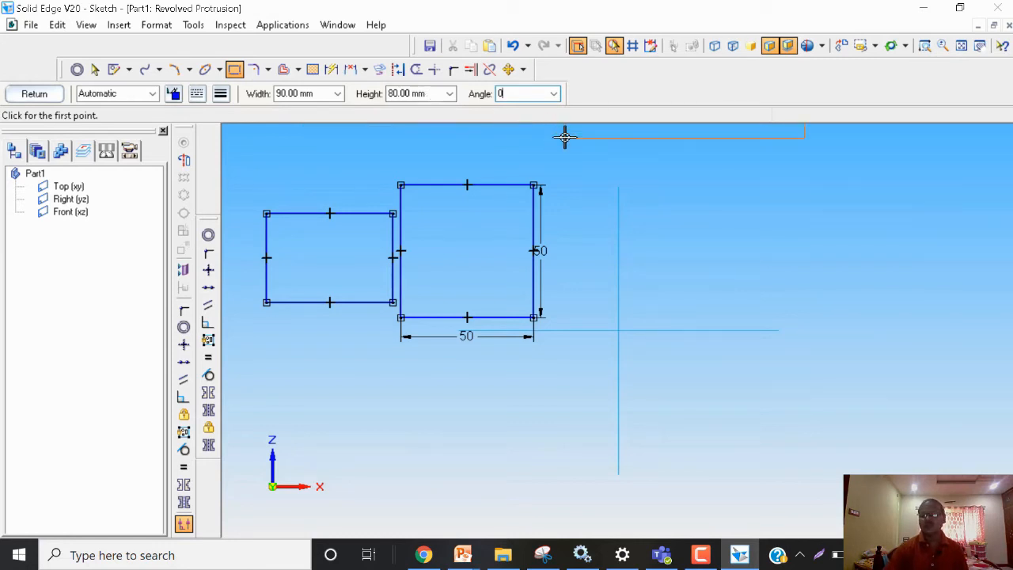
{"action": "key", "text": "Tab"}
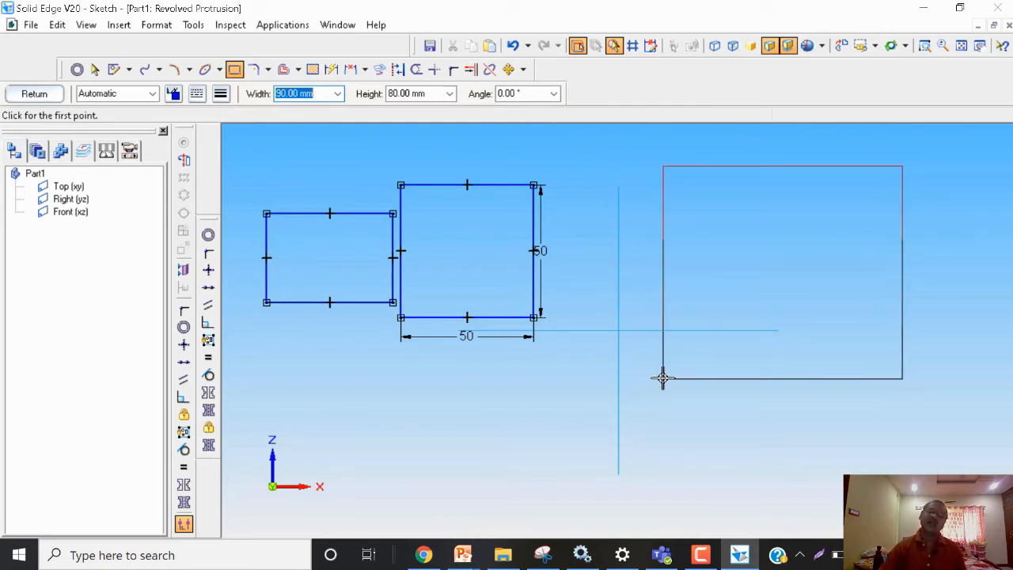
{"action": "left_click", "coordinate": [662, 377]}
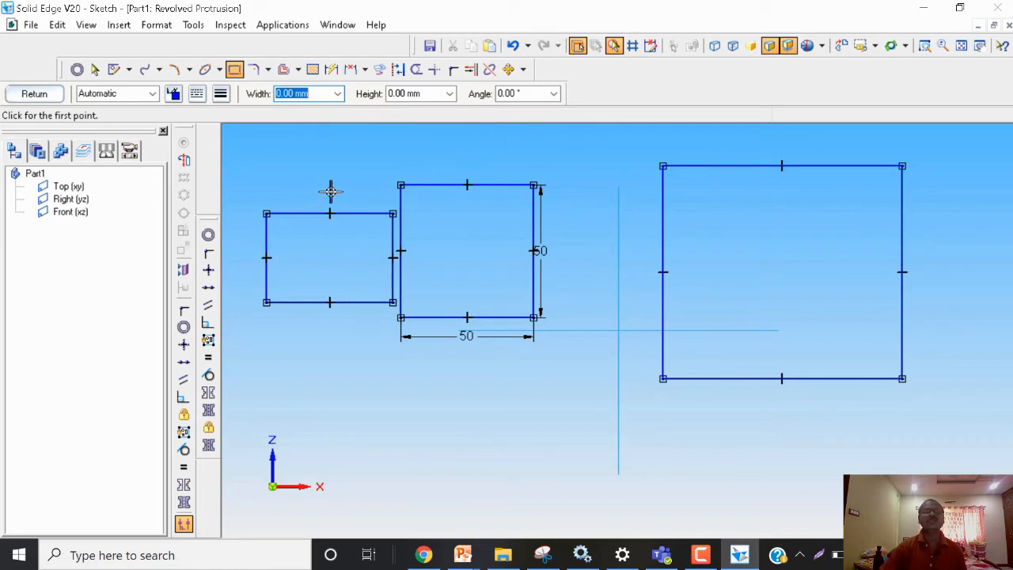
Step: Dimension the new rectangle's lower edge and its vertical edge farthest along positive X, placing both dimensions outside the rectangle
{"action": "left_click", "coordinate": [331, 69]}
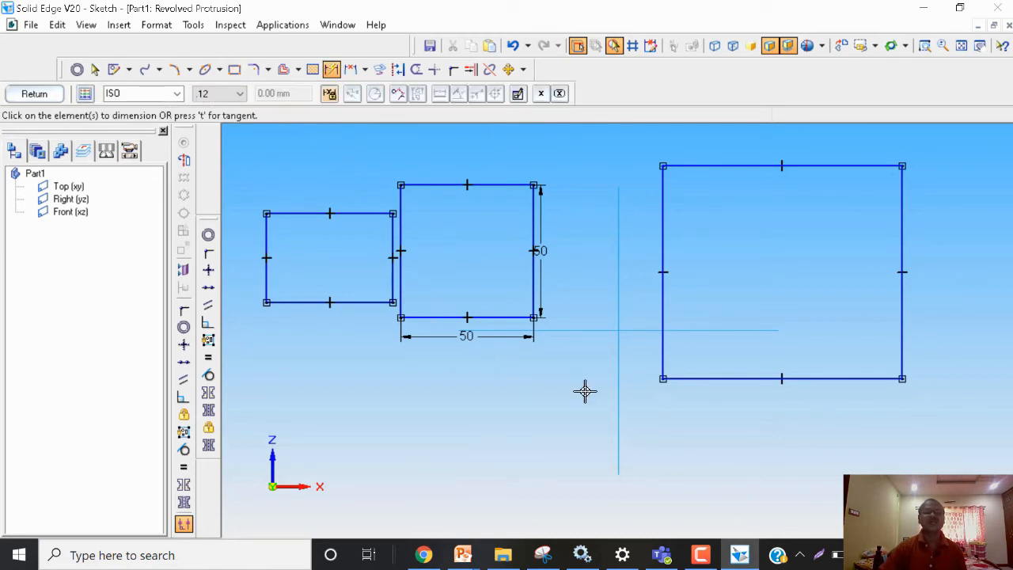
{"action": "left_click", "coordinate": [750, 379]}
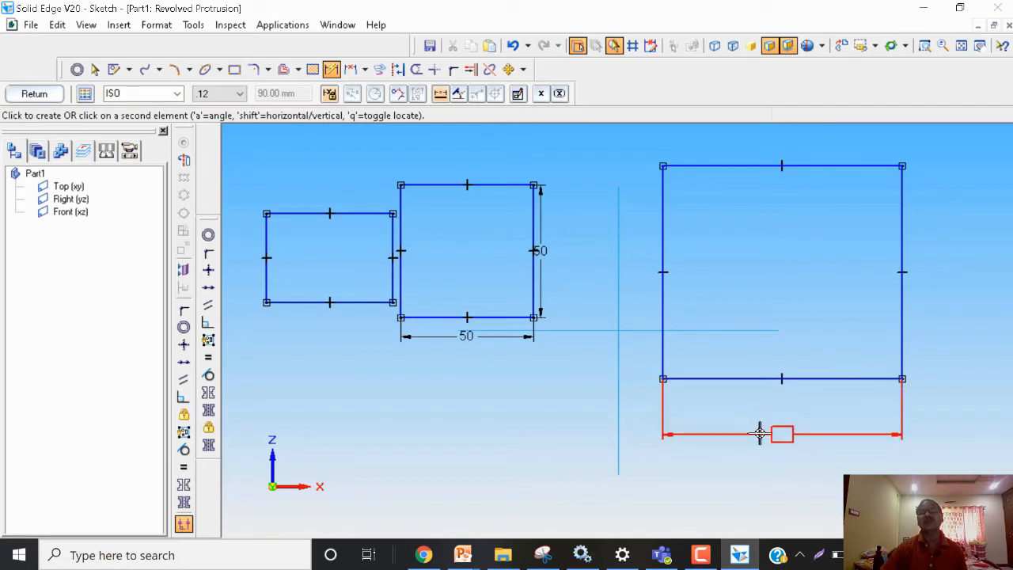
{"action": "left_click", "coordinate": [759, 434]}
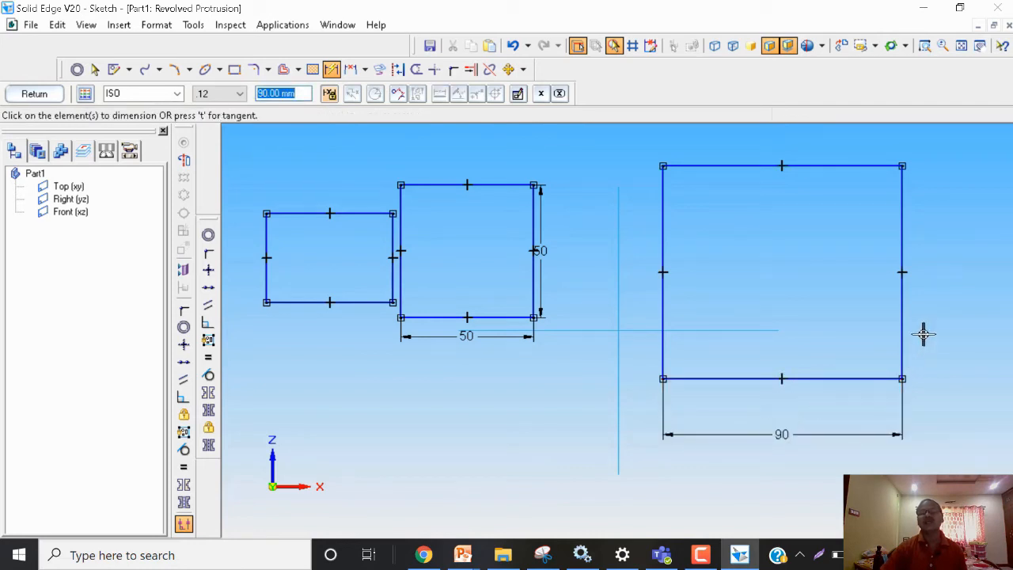
{"action": "left_click", "coordinate": [901, 299]}
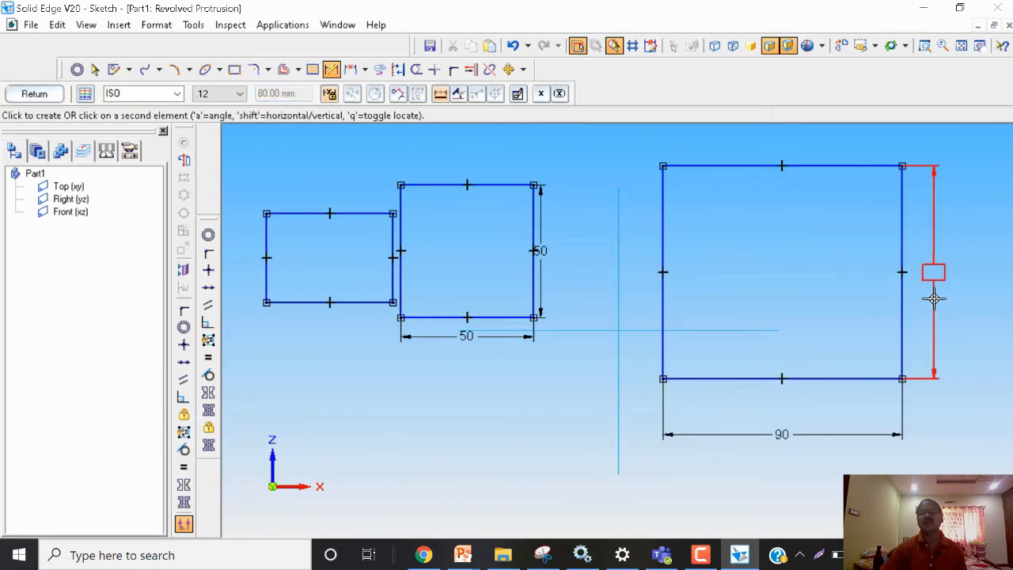
{"action": "left_click", "coordinate": [939, 271]}
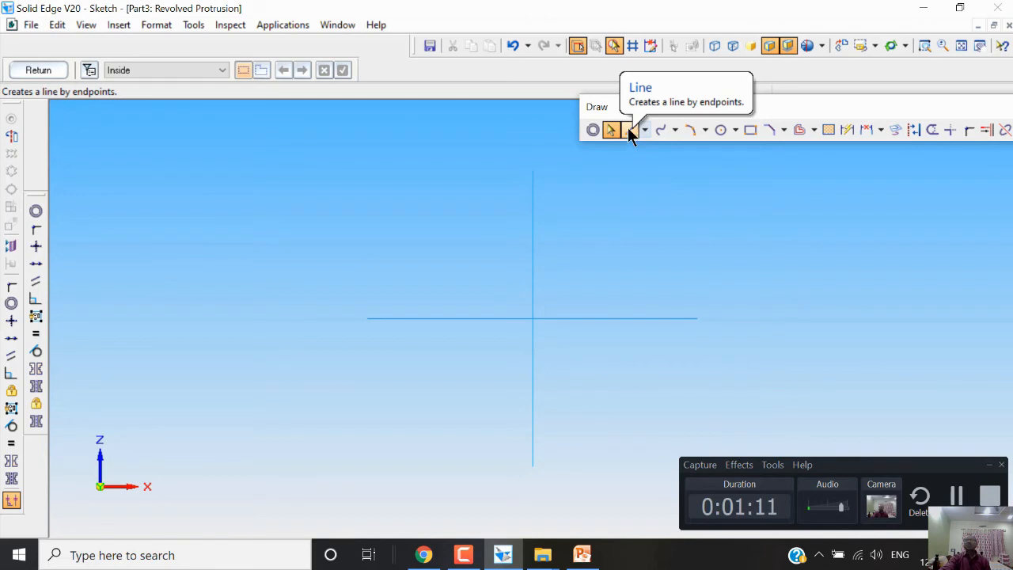
Step: In the empty Part3 sketch, draw a freehand vertical line on the negative X side of the reference axes
{"action": "left_click", "coordinate": [629, 130]}
{"action": "left_click", "coordinate": [246, 309]}
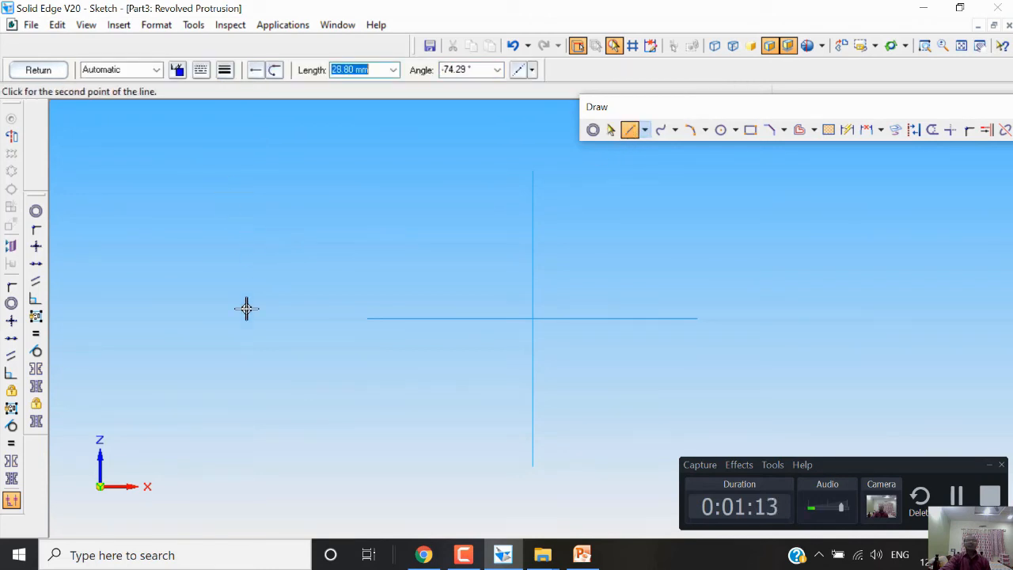
{"action": "left_click", "coordinate": [228, 348]}
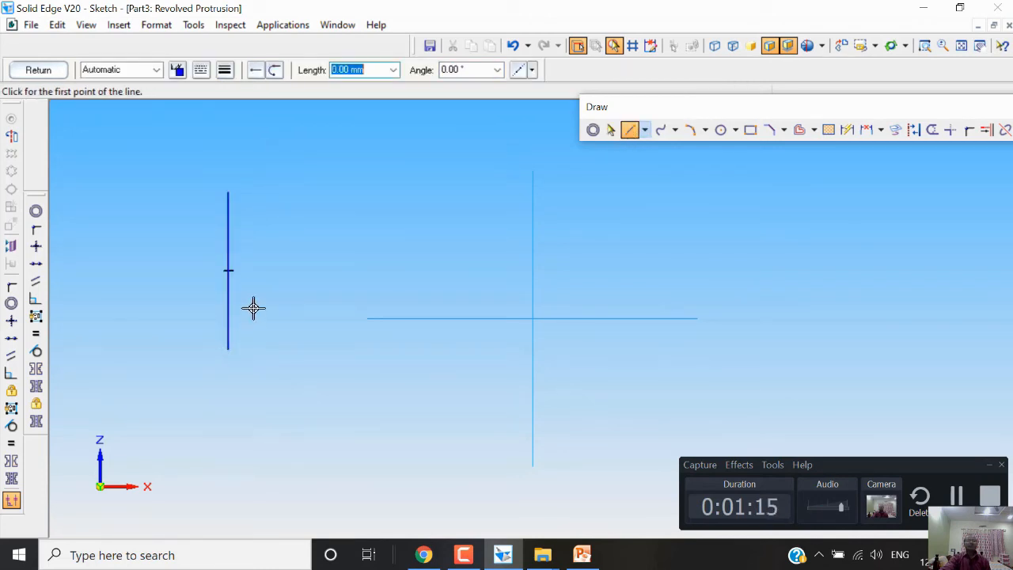
Step: Draw two horizontal lines toward positive X from the vertical line, one near its upper end and one near its lower end
{"action": "left_click", "coordinate": [228, 224]}
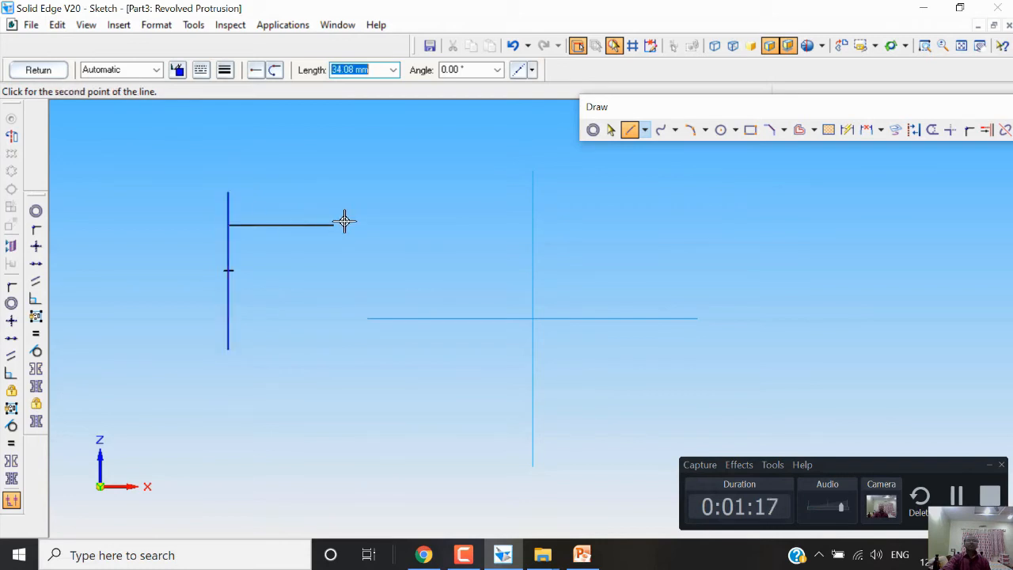
{"action": "left_click", "coordinate": [354, 224]}
{"action": "right_click", "coordinate": [355, 258]}
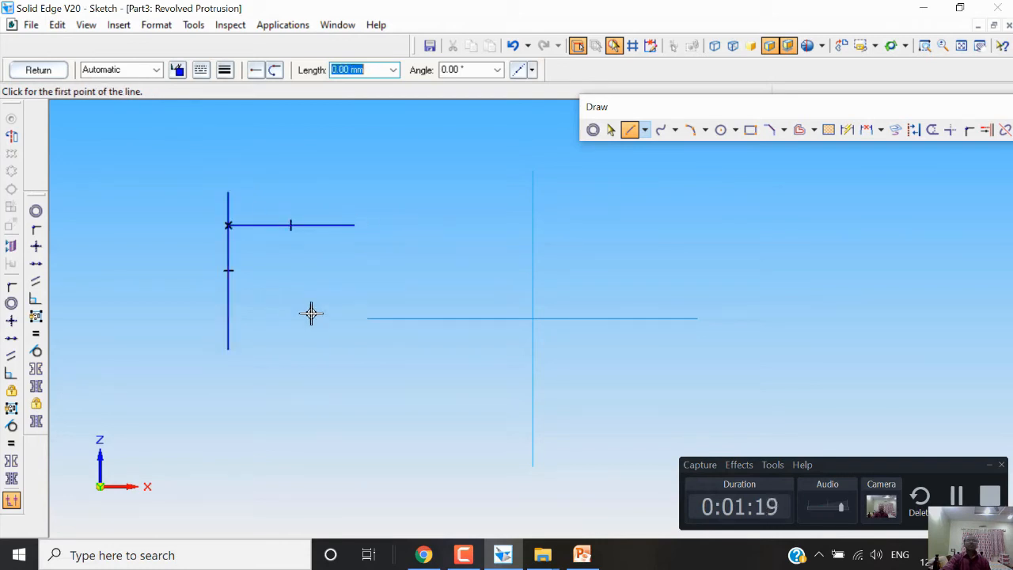
{"action": "left_click", "coordinate": [228, 321]}
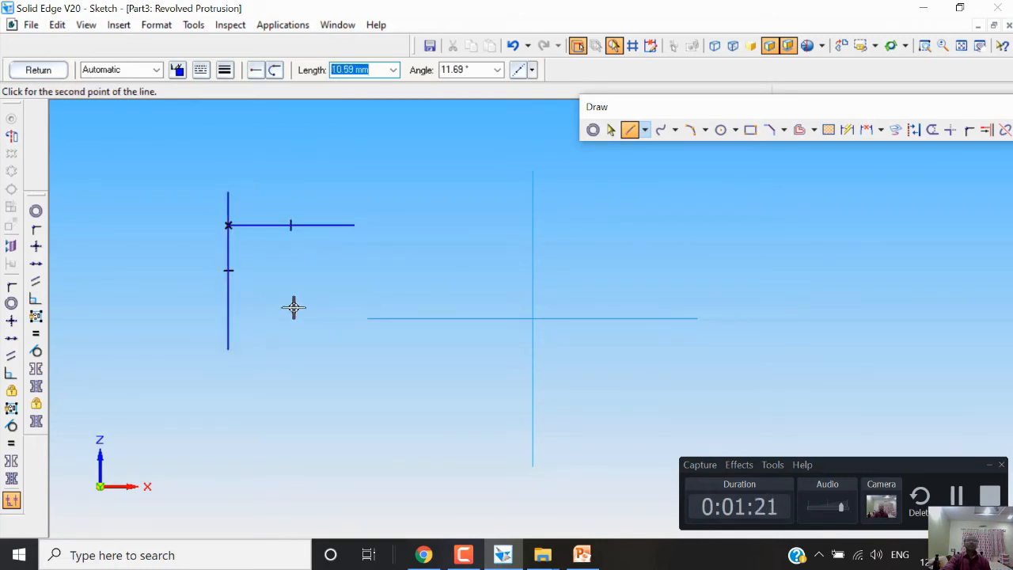
{"action": "left_click", "coordinate": [339, 318]}
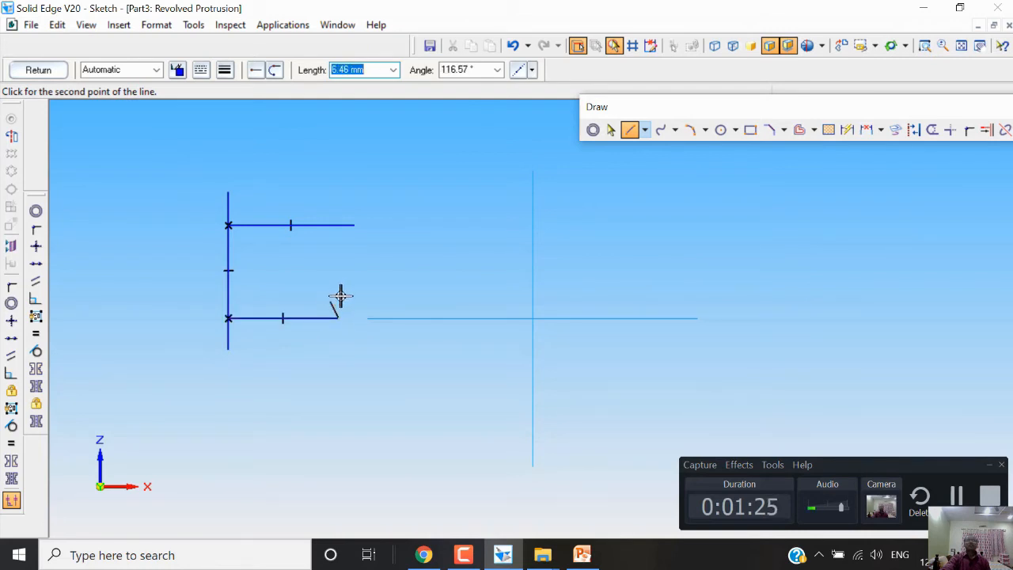
{"action": "right_click", "coordinate": [346, 294]}
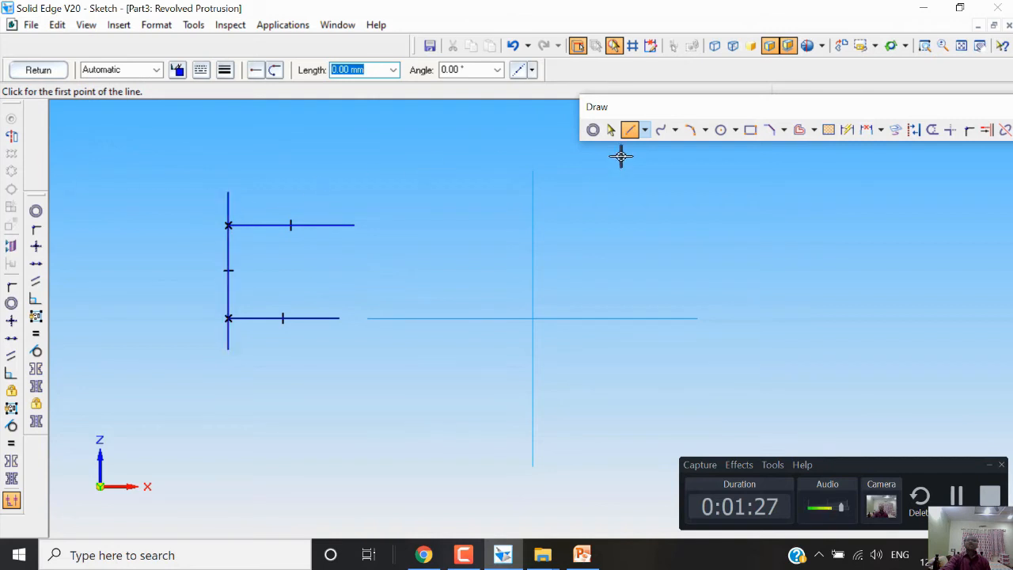
Step: Draw a second, longer vertical line just beyond the free ends of the two horizontal lines, leaving a gap
{"action": "left_click", "coordinate": [631, 133]}
{"action": "left_click", "coordinate": [421, 254]}
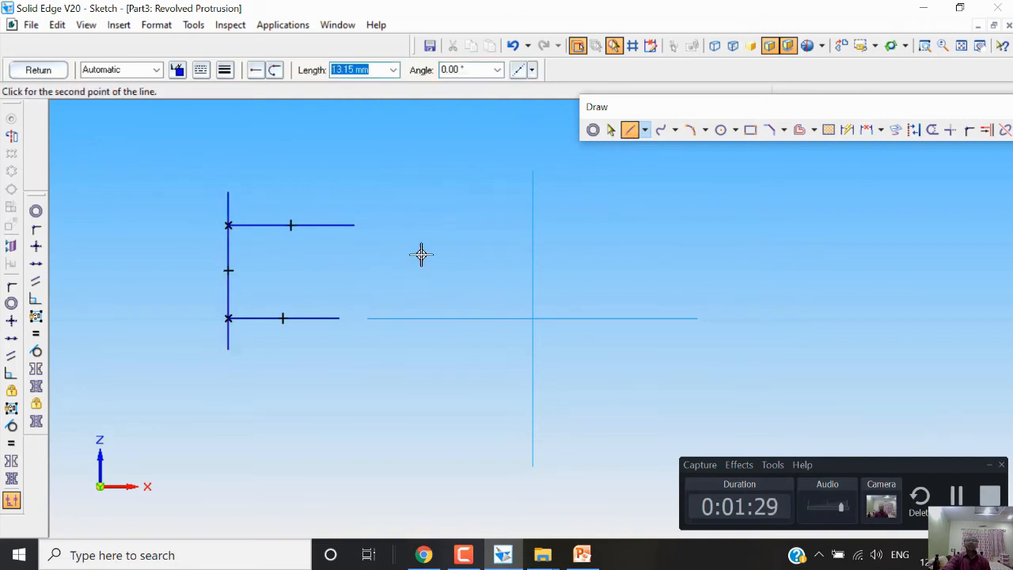
{"action": "left_click", "coordinate": [407, 376]}
{"action": "right_click", "coordinate": [427, 337]}
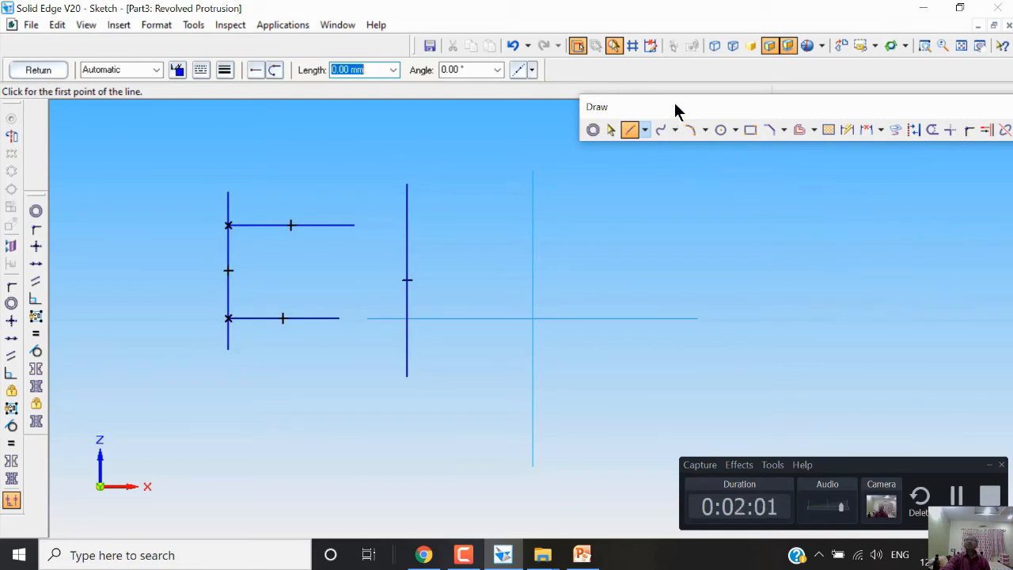
Step: Extend the upper and lower horizontal lines to meet the second vertical line
{"action": "left_click", "coordinate": [987, 131]}
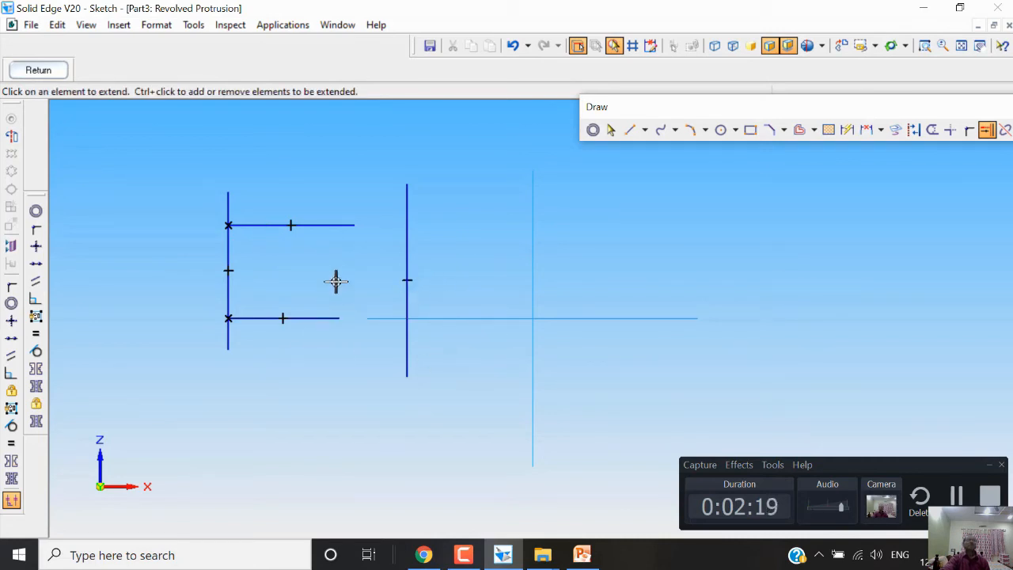
{"action": "left_click", "coordinate": [321, 227]}
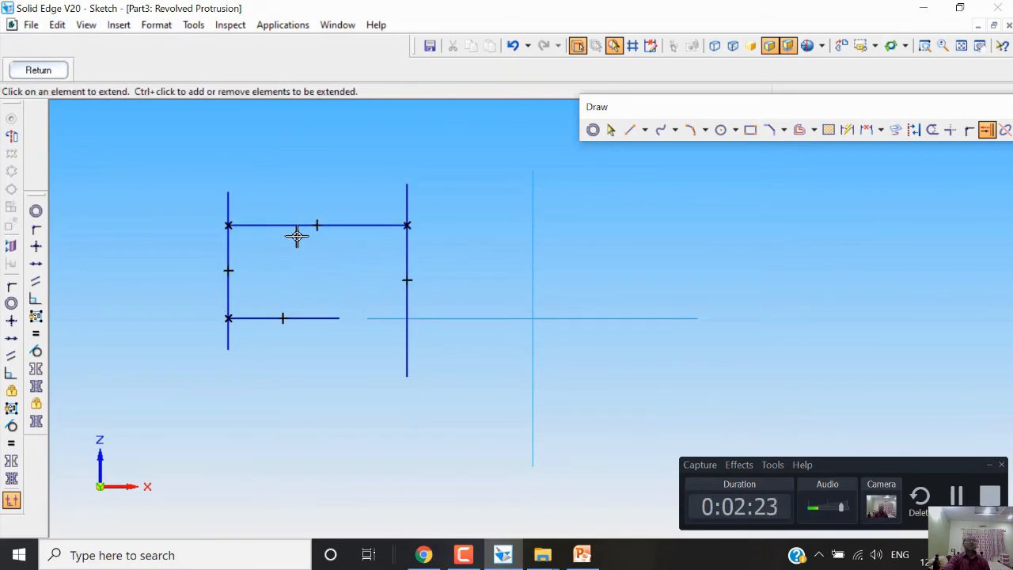
{"action": "left_click", "coordinate": [303, 318]}
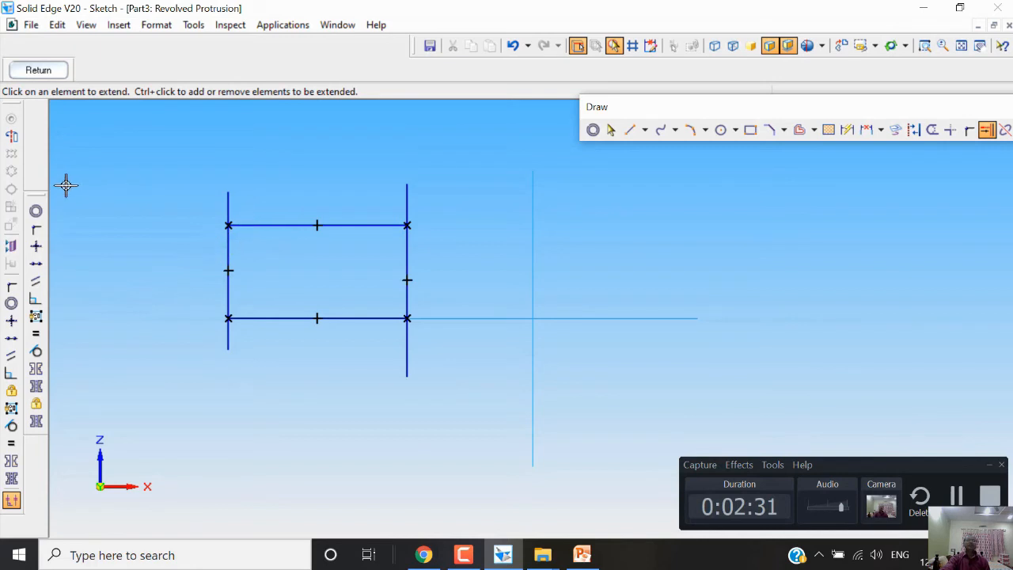
Step: Draw a short horizontal line from the second vertical line above the upper horizontal line, and extend it to the first vertical line
{"action": "left_click", "coordinate": [630, 131]}
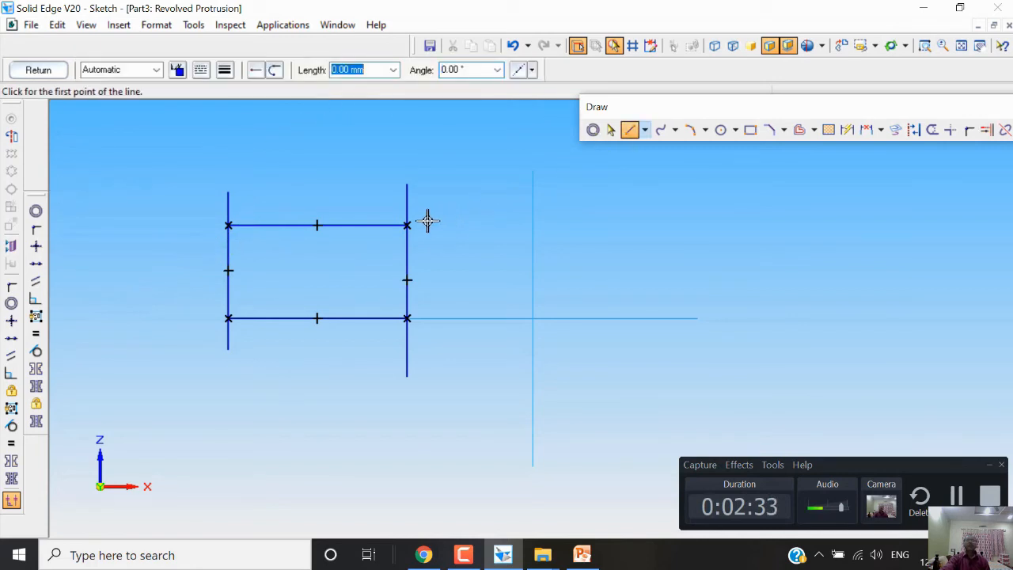
{"action": "left_click", "coordinate": [406, 199]}
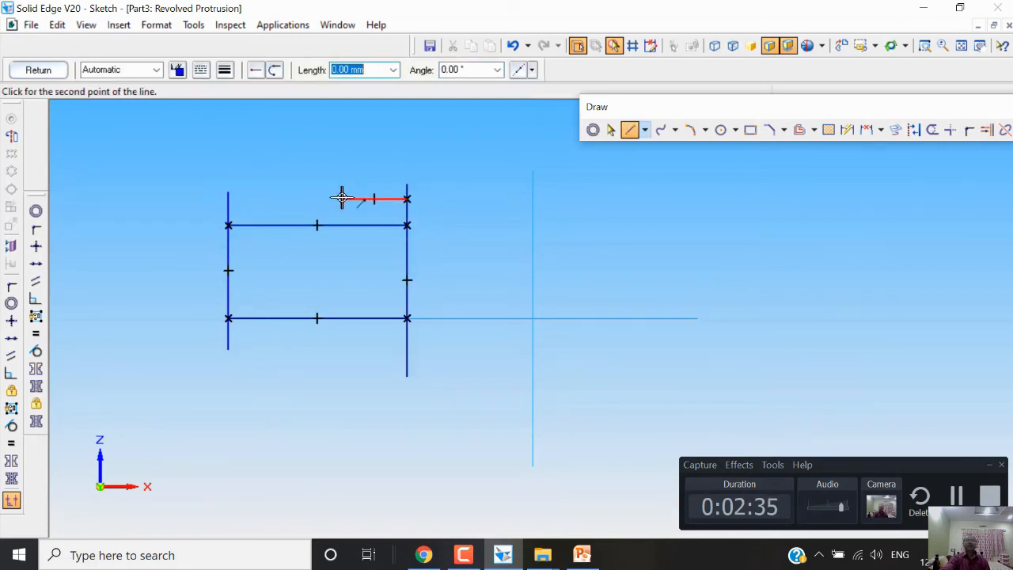
{"action": "left_click", "coordinate": [342, 199]}
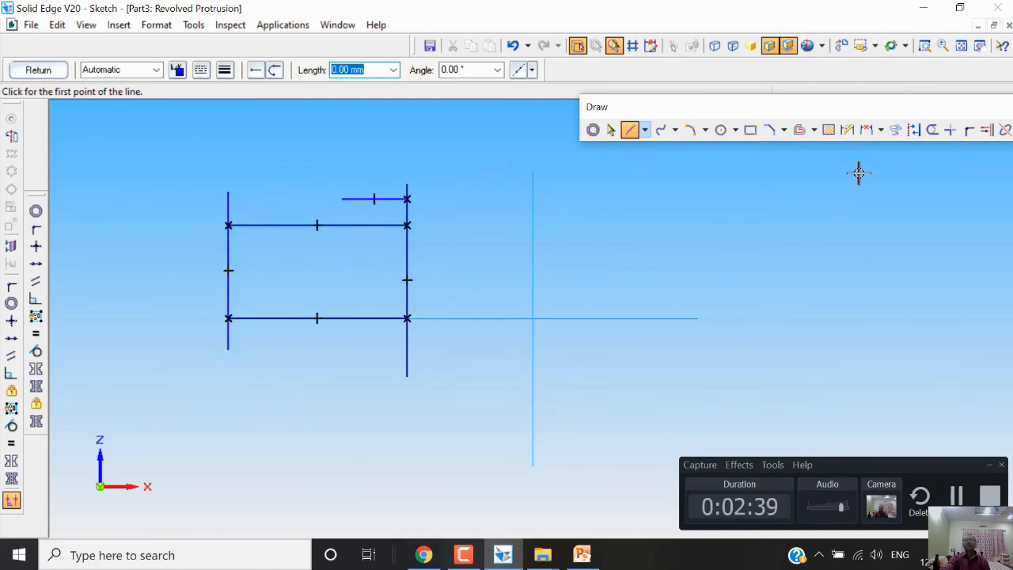
{"action": "left_click", "coordinate": [987, 130]}
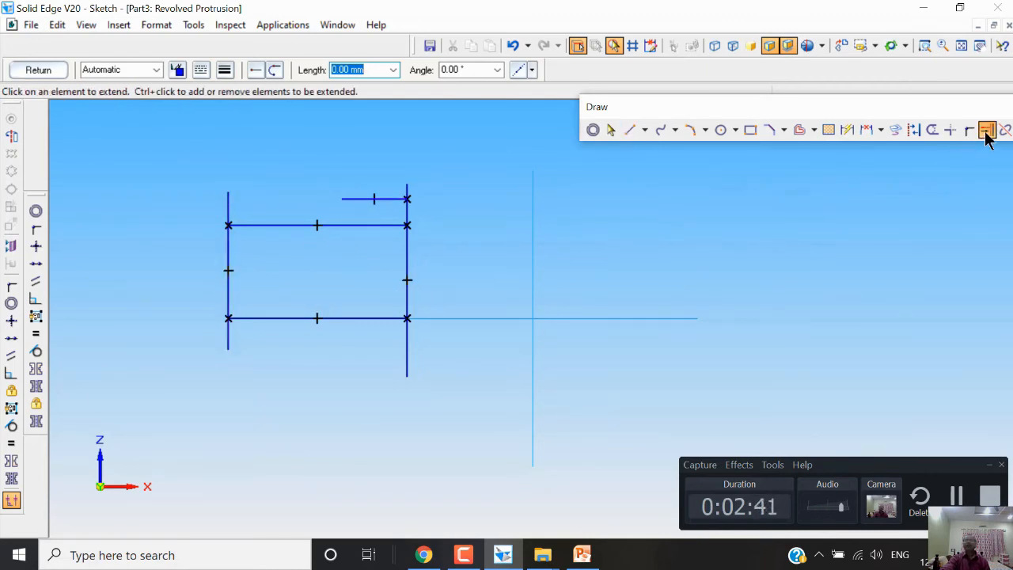
{"action": "left_click", "coordinate": [361, 198]}
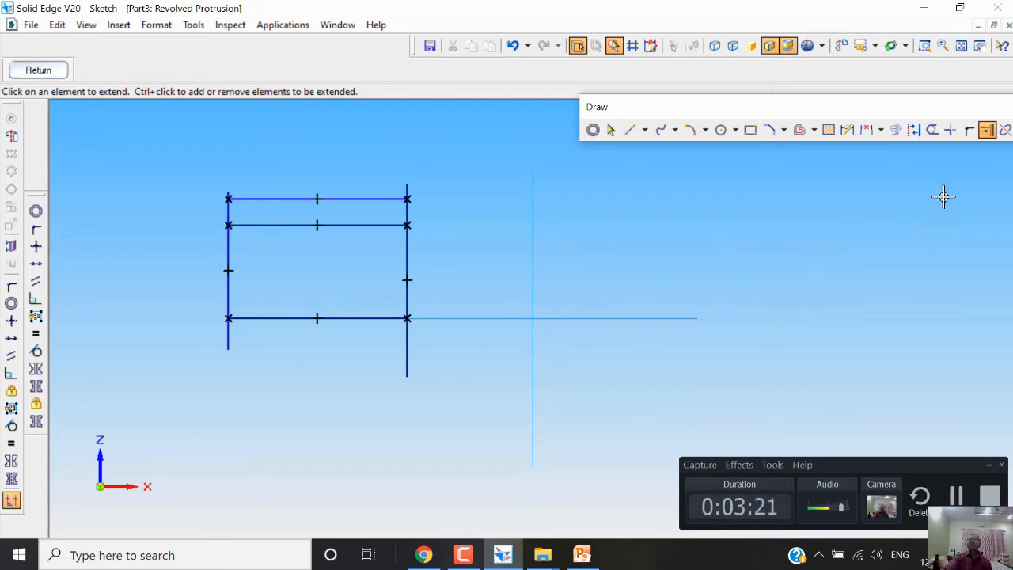
Step: Trim the lower overhangs of both vertical lines and the upper overhang of the vertical line nearer the Z axis
{"action": "left_click", "coordinate": [933, 133]}
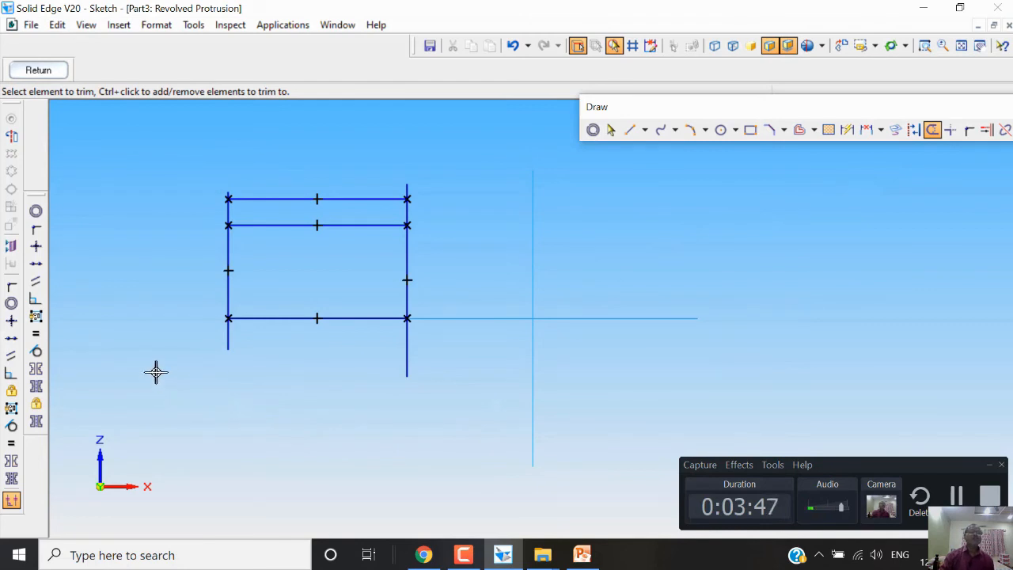
{"action": "mouse_move", "coordinate": [164, 362]}
{"action": "left_mouse_down"}
{"action": "mouse_move", "coordinate": [199, 331]}
{"action": "mouse_move", "coordinate": [263, 354]}
{"action": "mouse_move", "coordinate": [332, 360]}
{"action": "mouse_move", "coordinate": [450, 330]}
{"action": "mouse_move", "coordinate": [459, 229]}
{"action": "mouse_move", "coordinate": [443, 201]}
{"action": "mouse_move", "coordinate": [382, 187]}
{"action": "left_mouse_up"}
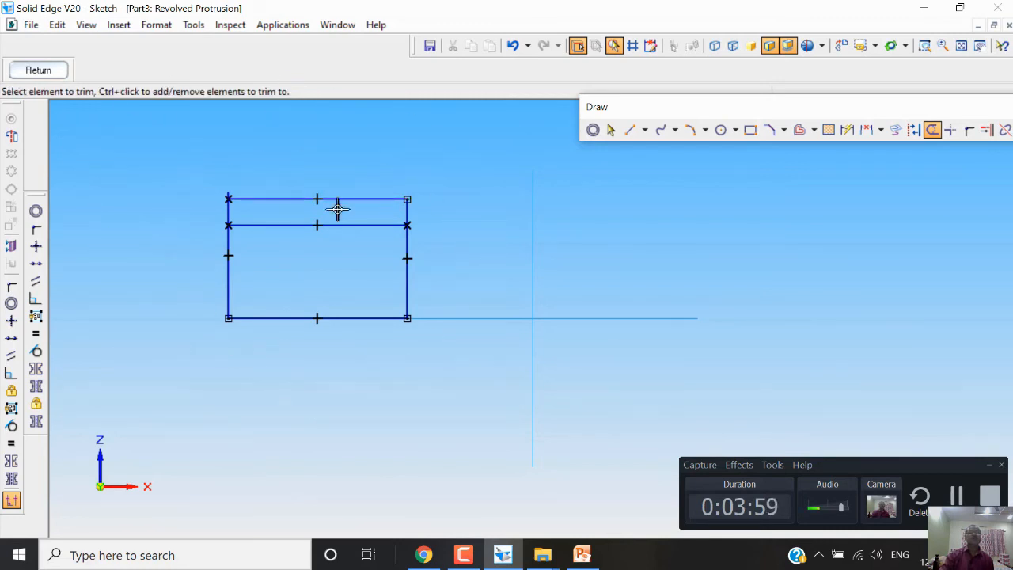
Step: Draw two overlapping circles on the positive X side, about 60 mm and 63 mm in diameter
{"action": "left_click", "coordinate": [720, 130]}
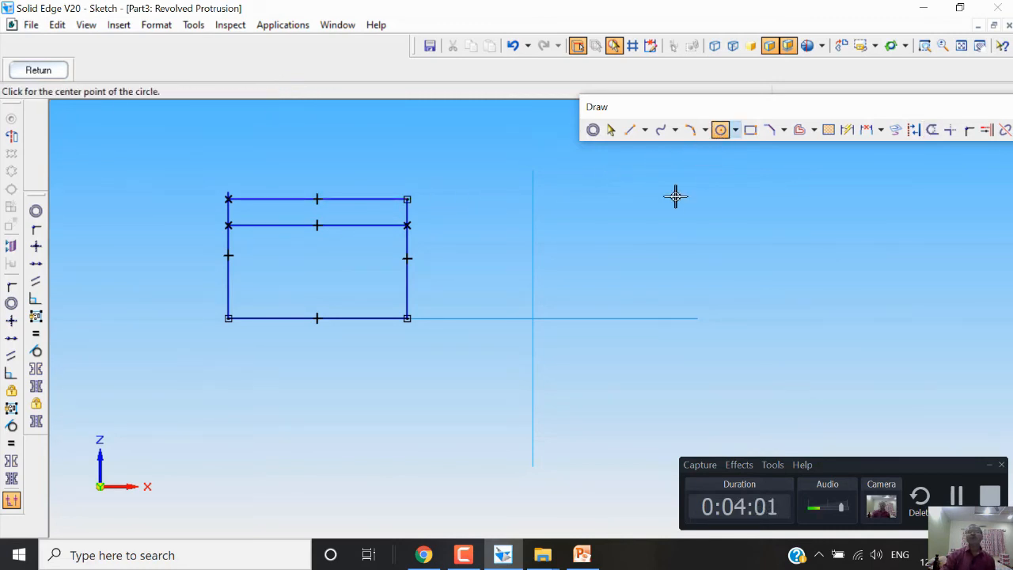
{"action": "left_click", "coordinate": [664, 237]}
{"action": "left_click", "coordinate": [606, 296]}
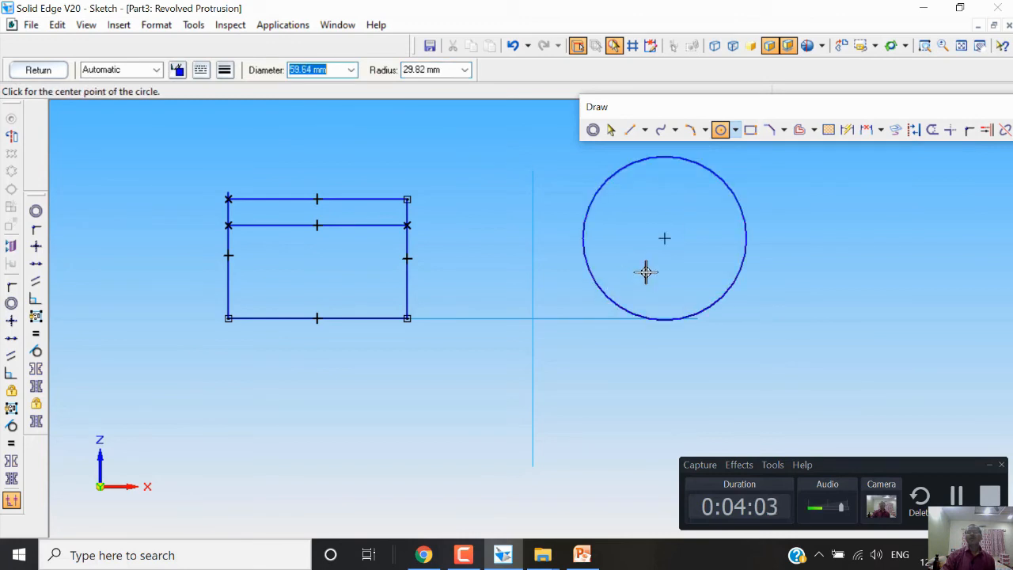
{"action": "left_click", "coordinate": [791, 218]}
{"action": "left_click", "coordinate": [714, 253]}
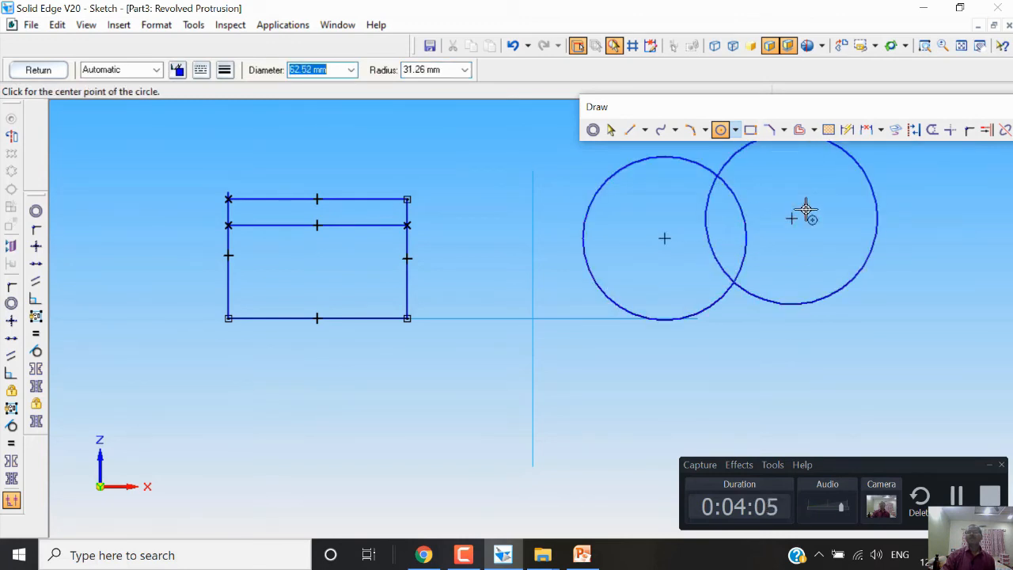
Step: Fill the overlap of the two circles with a Normal hatch at 45° and 3.17 mm spacing
{"action": "left_click", "coordinate": [828, 132]}
{"action": "left_click", "coordinate": [731, 200]}
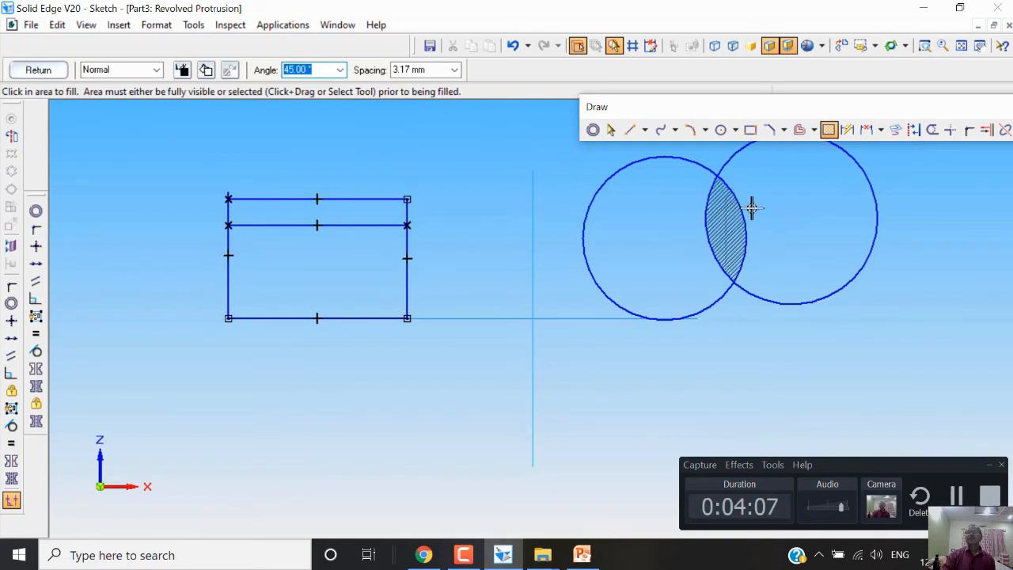
{"action": "left_click_drag", "start_coordinate": [808, 107], "coordinate": [807, 93]}
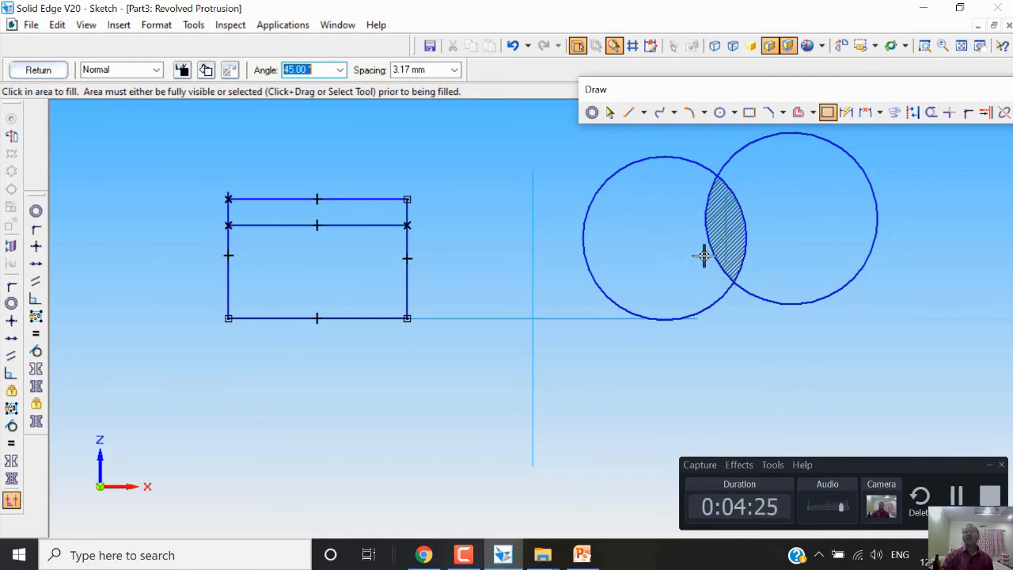
Step: Trim away both inner arcs where the circles overlap, leaving only their combined outer outline
{"action": "left_click", "coordinate": [931, 113]}
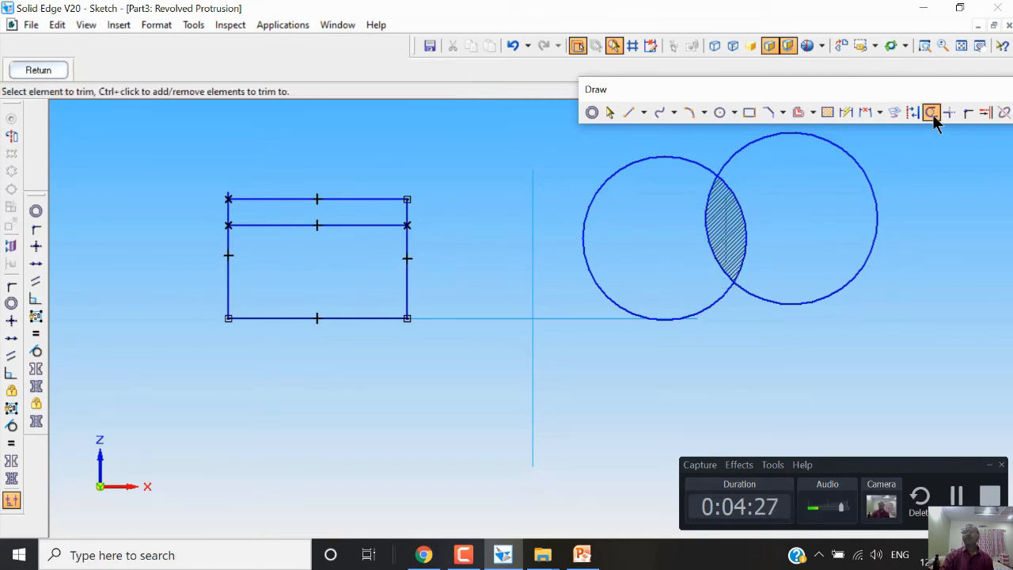
{"action": "mouse_move", "coordinate": [817, 251]}
{"action": "left_mouse_down"}
{"action": "mouse_move", "coordinate": [811, 215]}
{"action": "mouse_move", "coordinate": [681, 213]}
{"action": "mouse_move", "coordinate": [665, 226]}
{"action": "mouse_move", "coordinate": [697, 251]}
{"action": "mouse_move", "coordinate": [723, 240]}
{"action": "mouse_move", "coordinate": [759, 251]}
{"action": "mouse_move", "coordinate": [768, 208]}
{"action": "mouse_move", "coordinate": [678, 201]}
{"action": "left_mouse_up"}
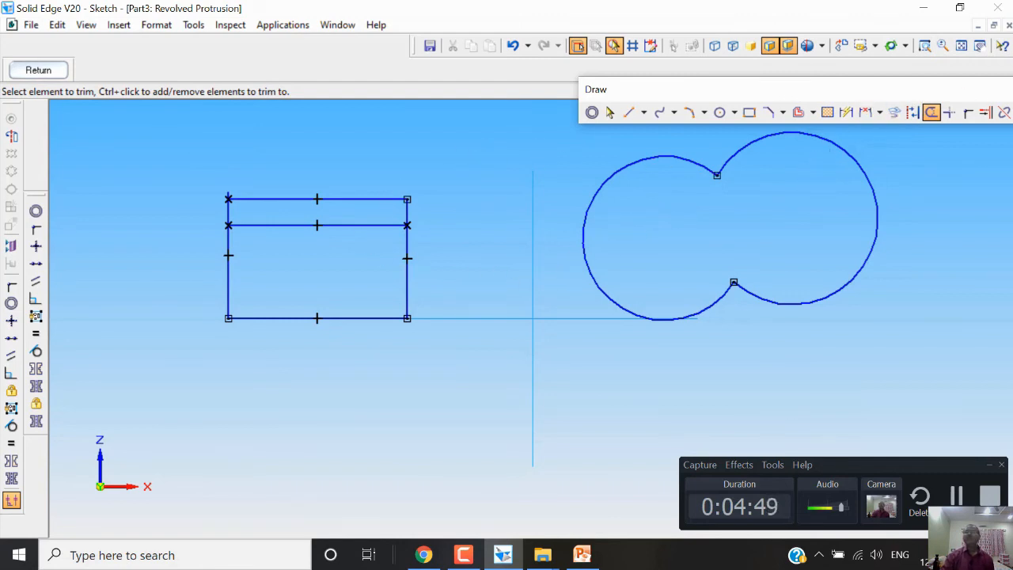
Step: Draw a separate horizontal line well below the rectangular figure, extending beyond both of its sides
{"action": "left_click_drag", "start_coordinate": [890, 94], "coordinate": [811, 93]}
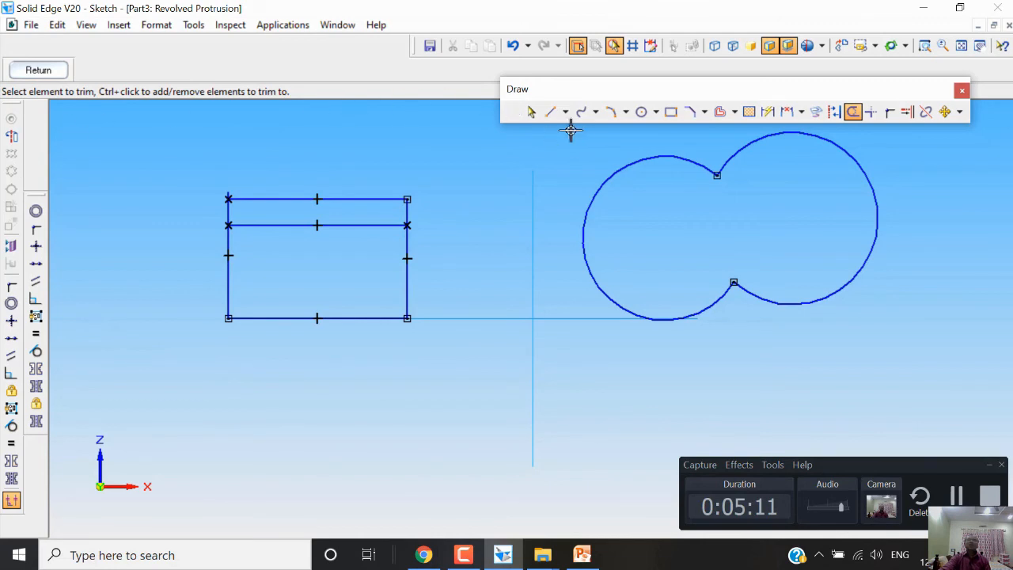
{"action": "left_click", "coordinate": [550, 112]}
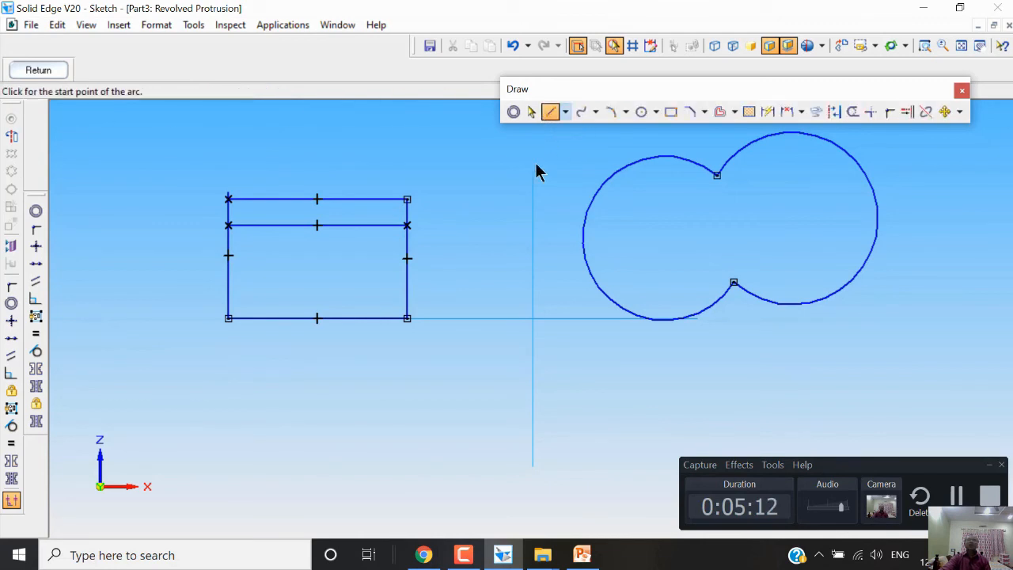
{"action": "left_click", "coordinate": [193, 448]}
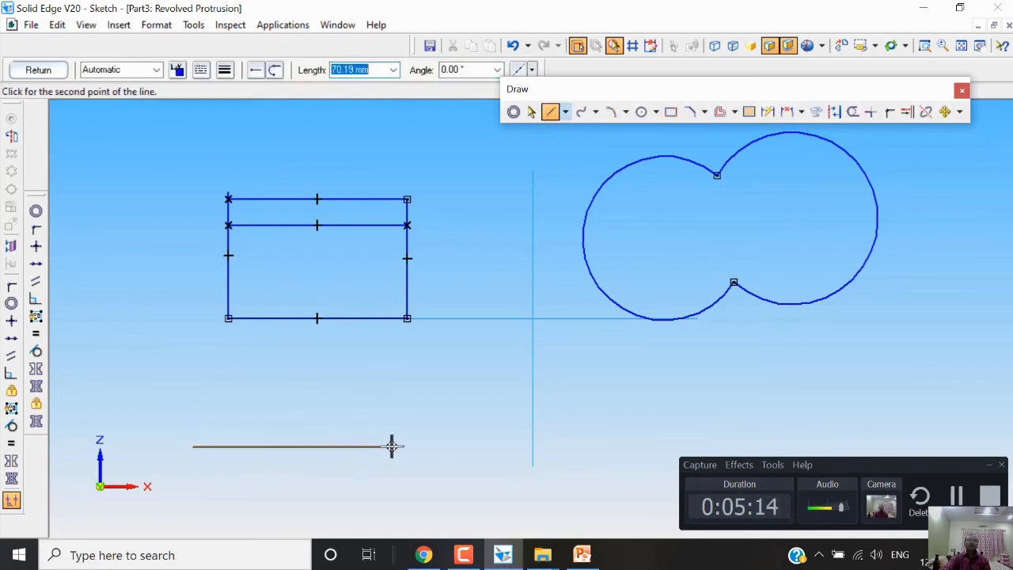
{"action": "left_click", "coordinate": [456, 446]}
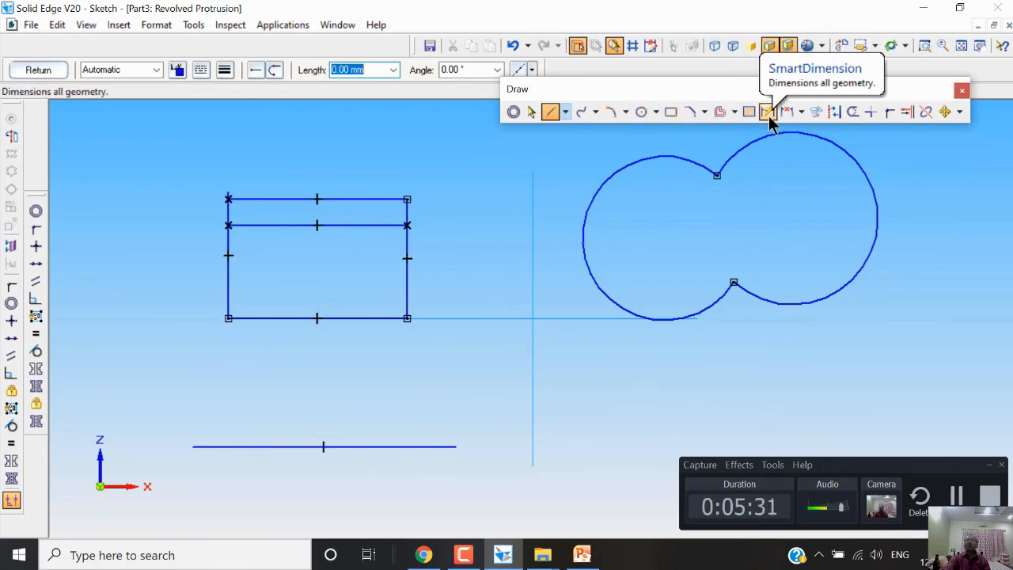
Step: With 30 entered as the offset distance, offset the separate horizontal line once toward negative Z and repeatedly toward positive Z
{"action": "left_click", "coordinate": [723, 115]}
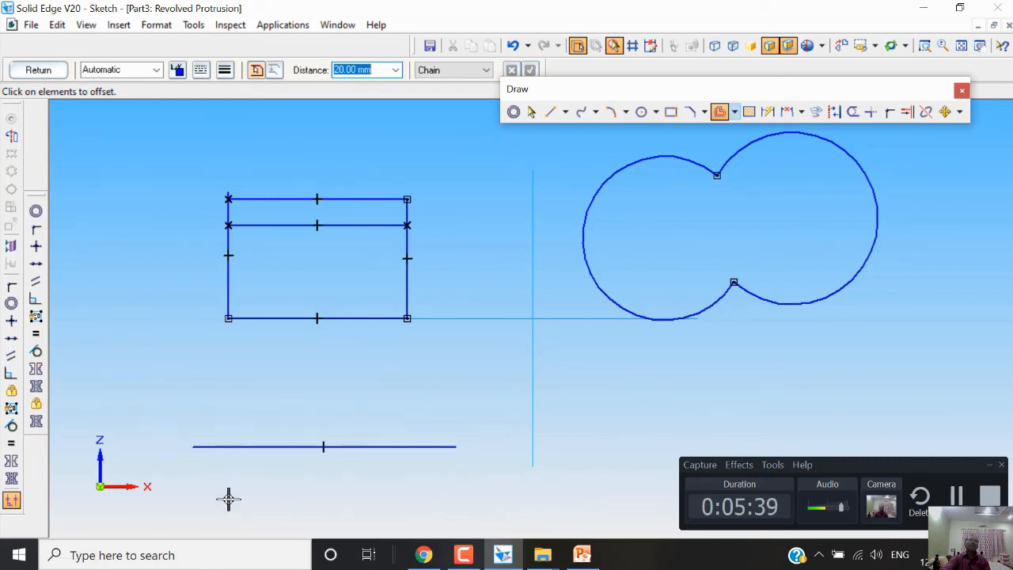
{"action": "left_click", "coordinate": [287, 446]}
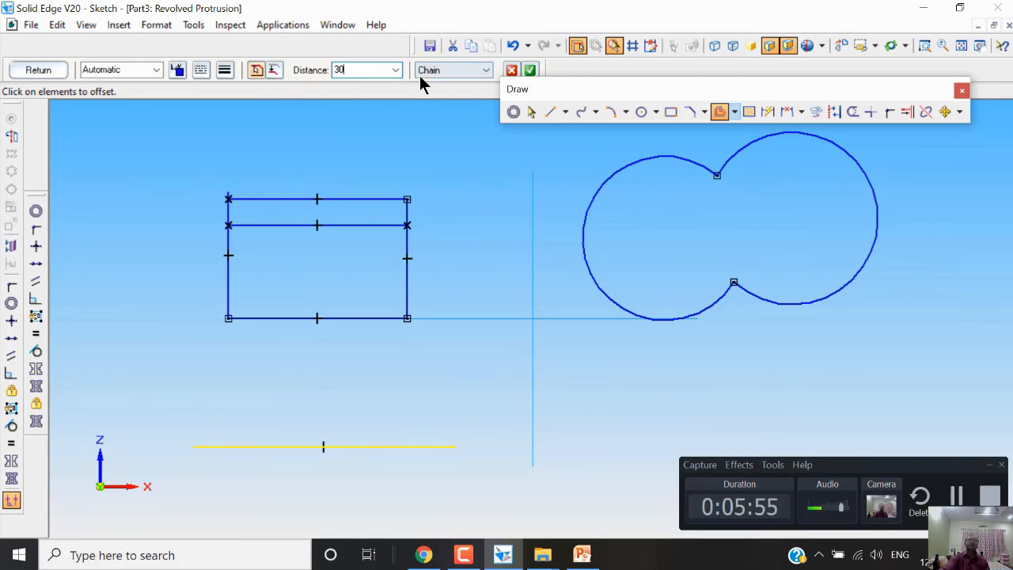
{"action": "left_click", "coordinate": [529, 70]}
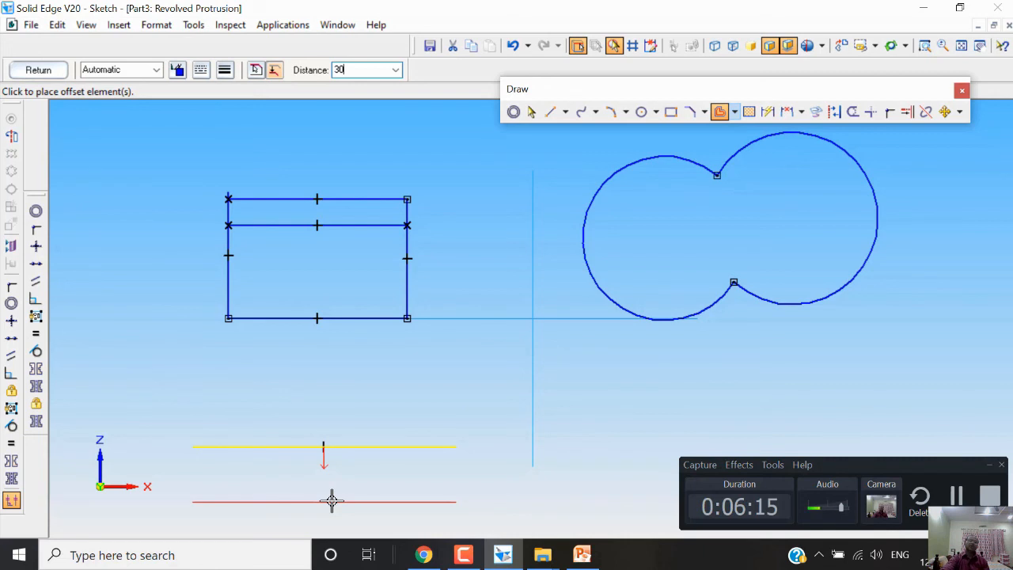
{"action": "left_click", "coordinate": [331, 500]}
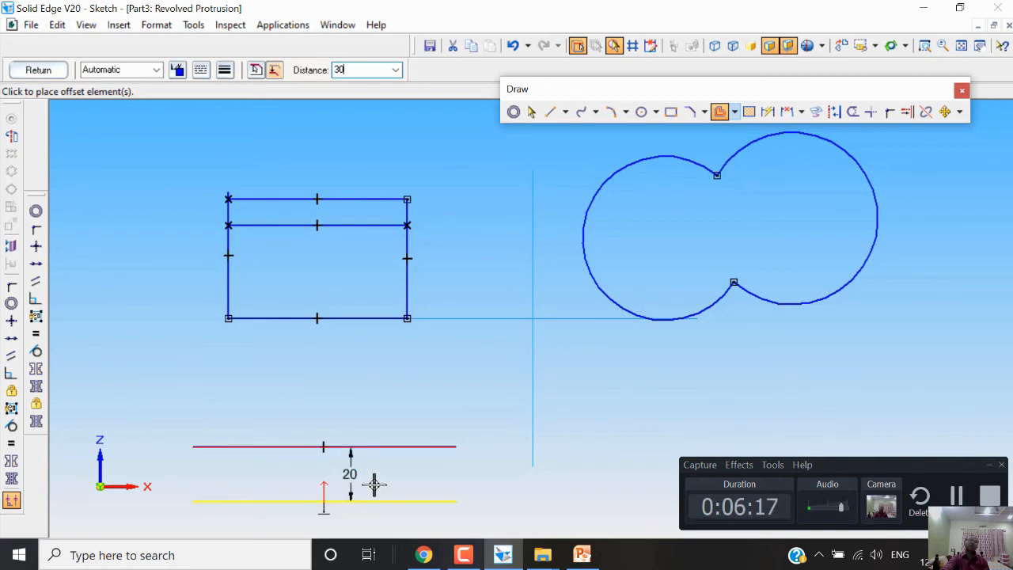
{"action": "left_click", "coordinate": [334, 362]}
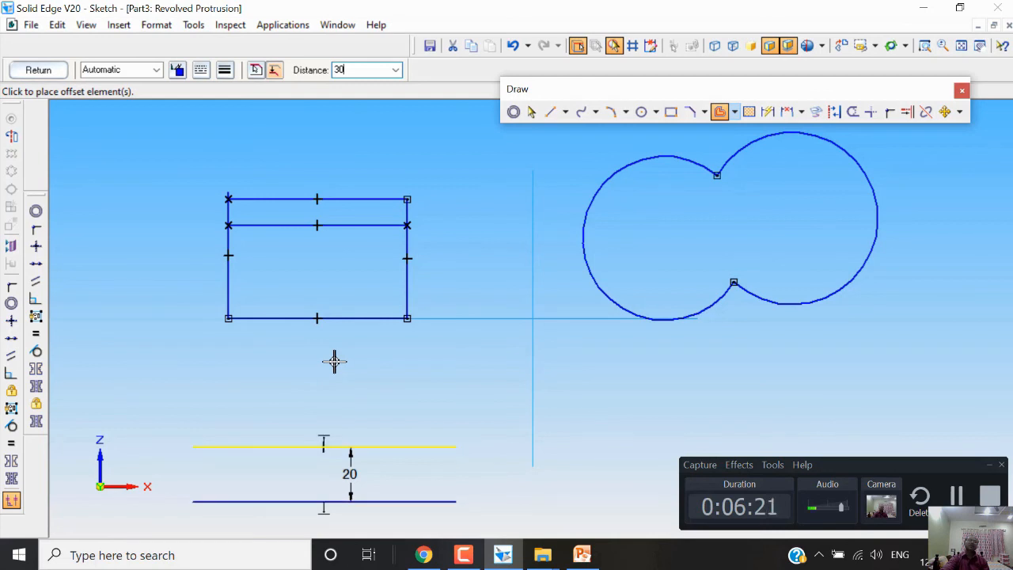
{"action": "left_click", "coordinate": [350, 391]}
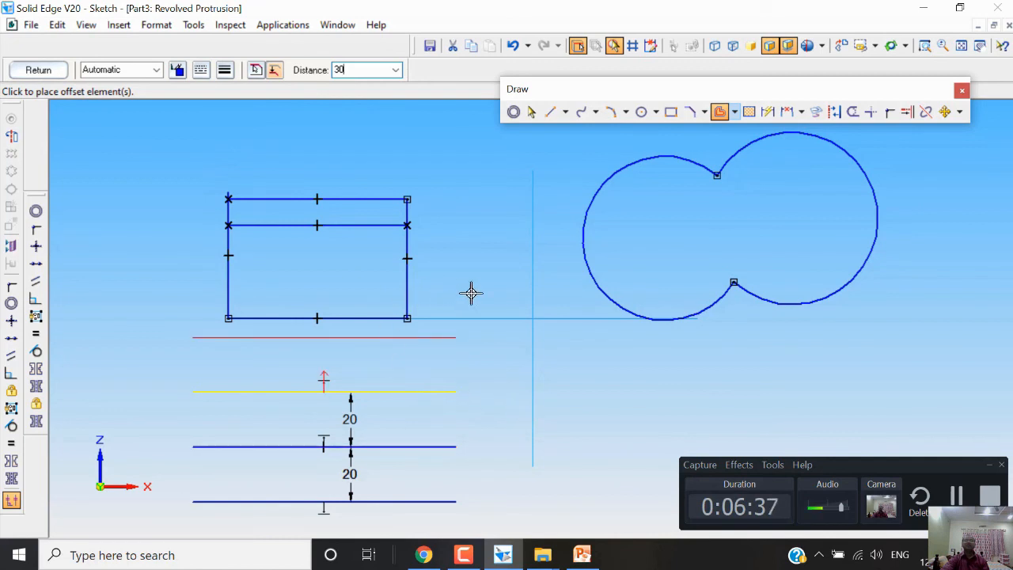
{"action": "right_click", "coordinate": [437, 179]}
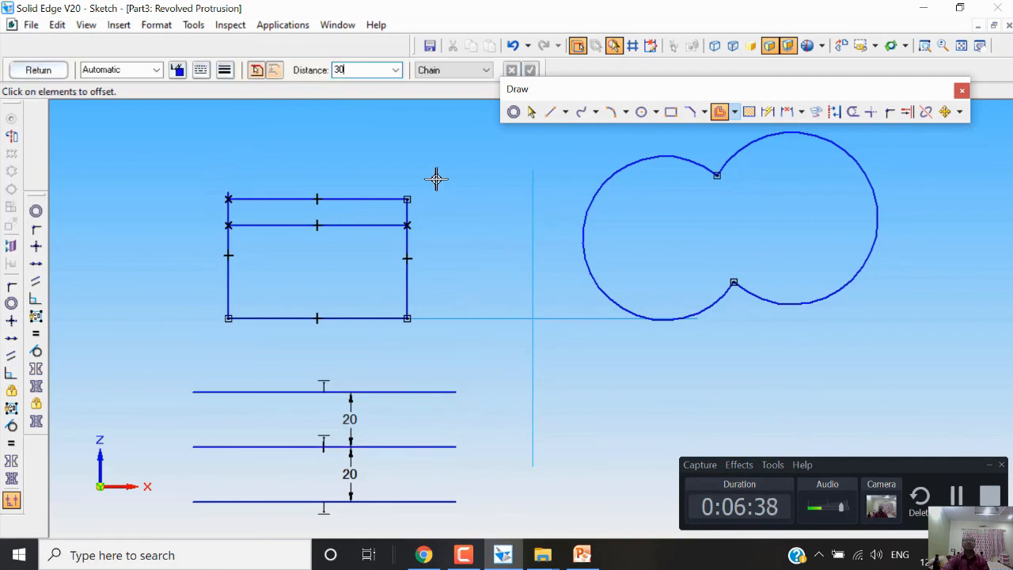
{"action": "left_click", "coordinate": [352, 70]}
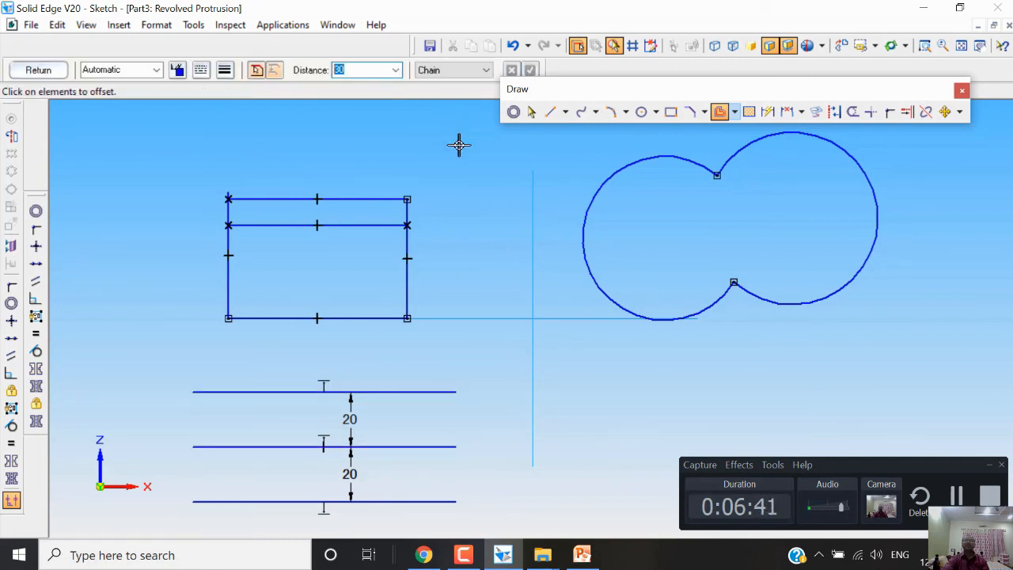
{"action": "type", "text": "2"}
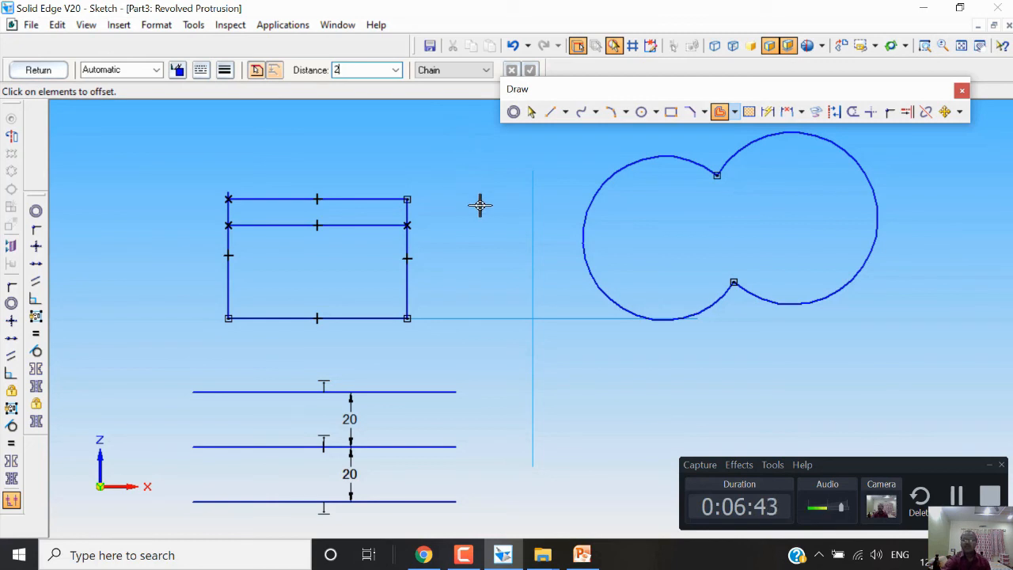
{"action": "type", "text": "5"}
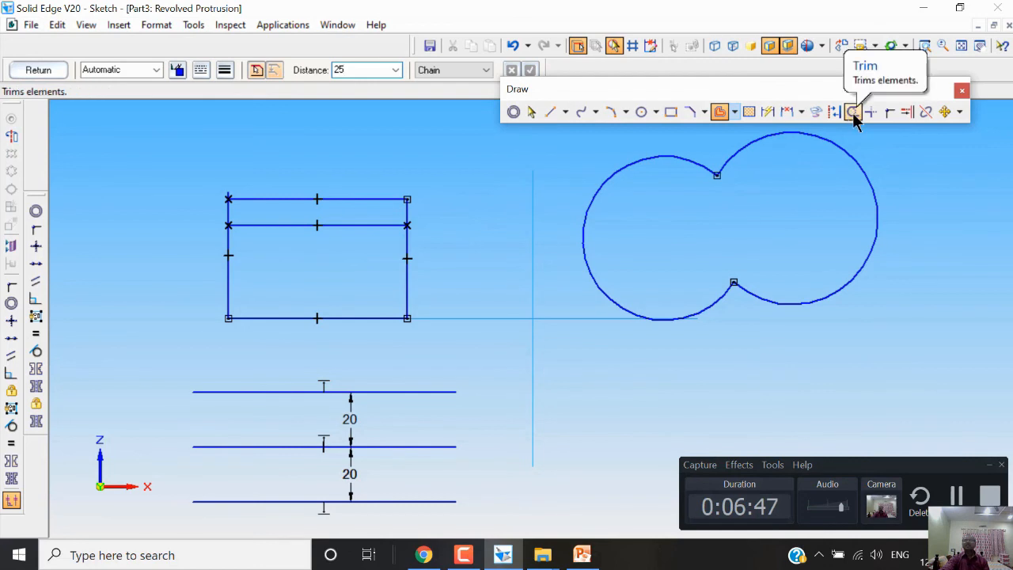
Step: Enter an offset distance of 30 and offset the uppermost of the three stacked lines toward positive Z
{"action": "left_click", "coordinate": [720, 112]}
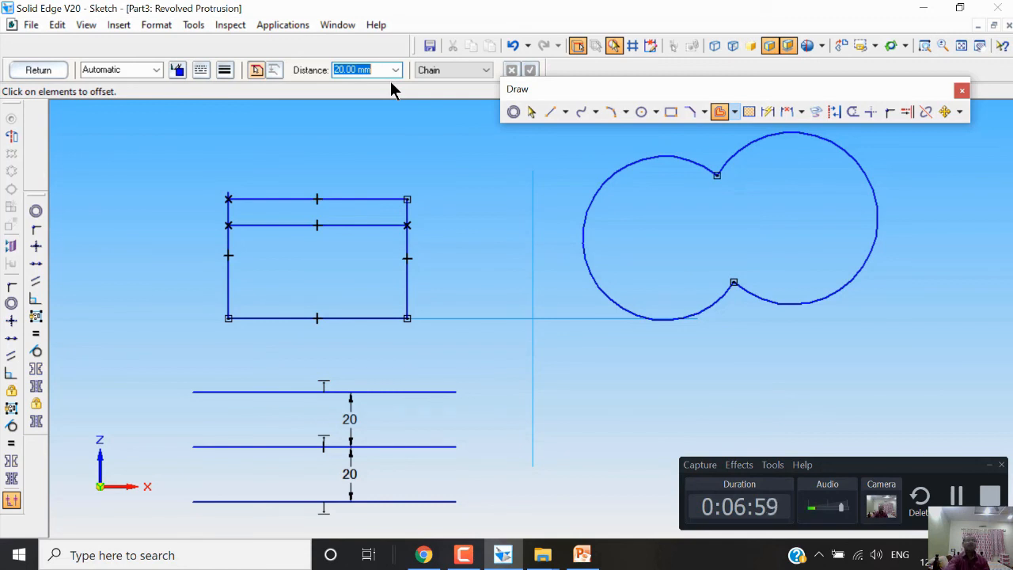
{"action": "type", "text": "30"}
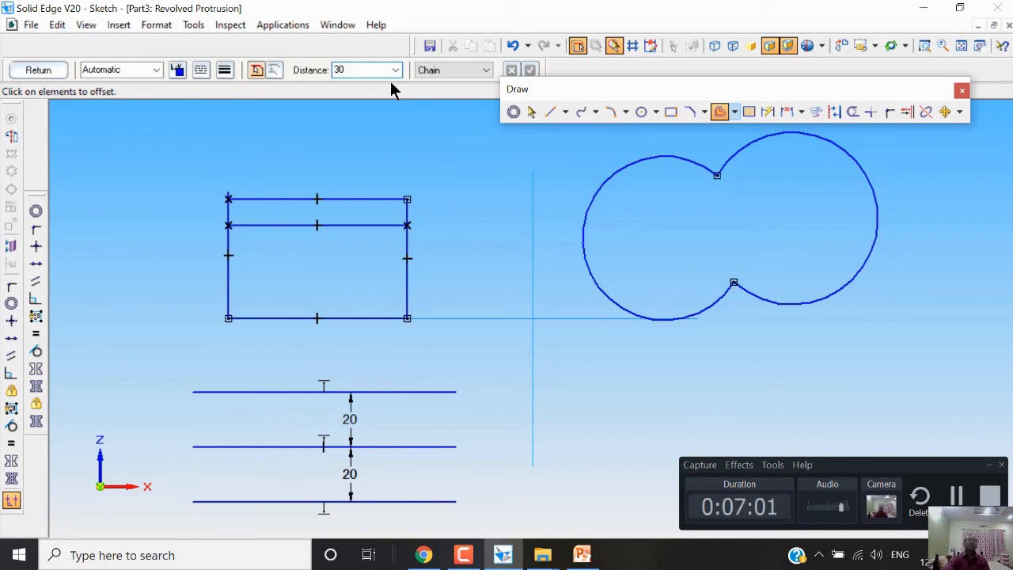
{"action": "left_click", "coordinate": [417, 391]}
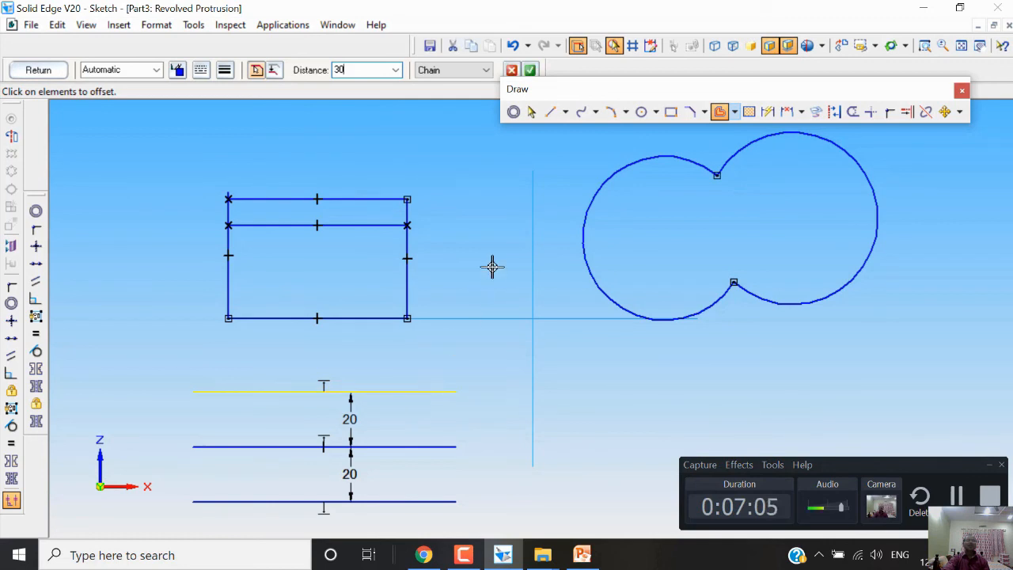
{"action": "left_click", "coordinate": [531, 71]}
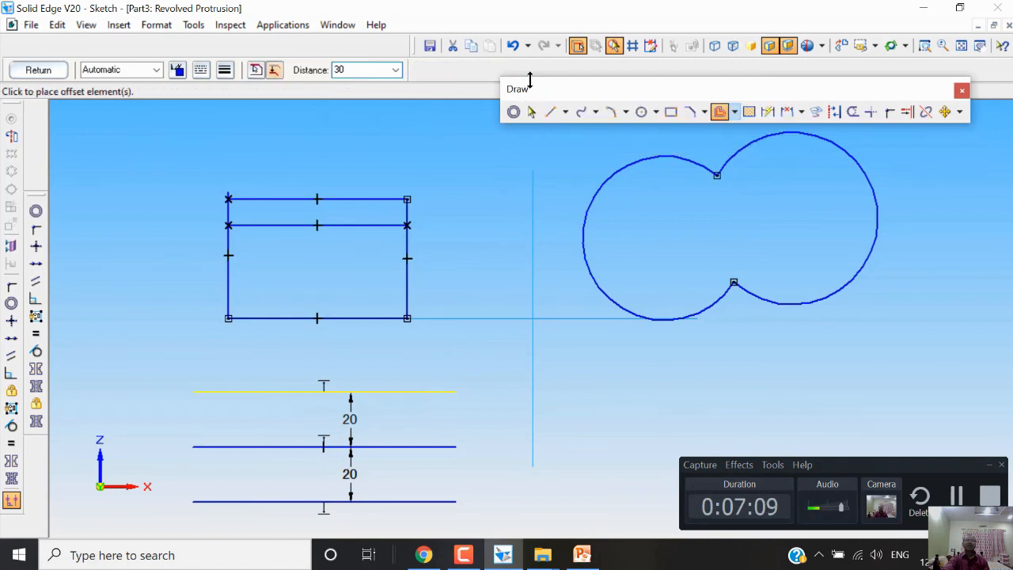
{"action": "left_click", "coordinate": [494, 222]}
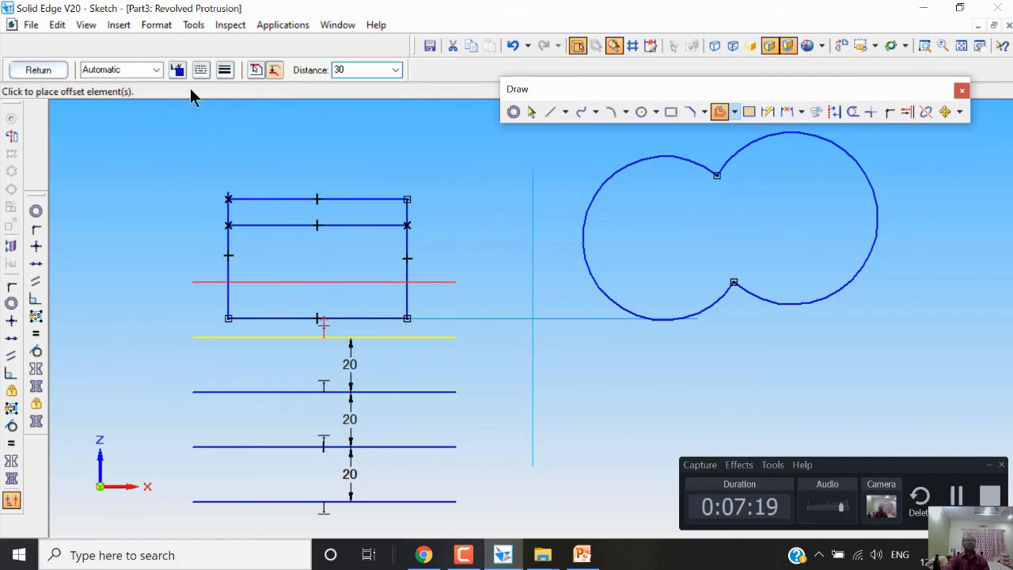
{"action": "left_click", "coordinate": [396, 70]}
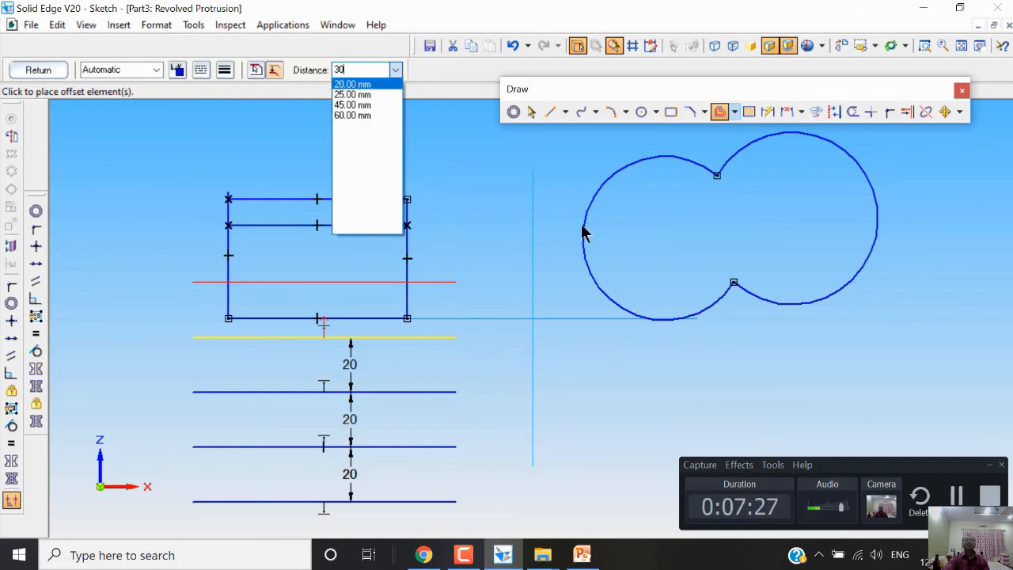
{"action": "left_click", "coordinate": [849, 89]}
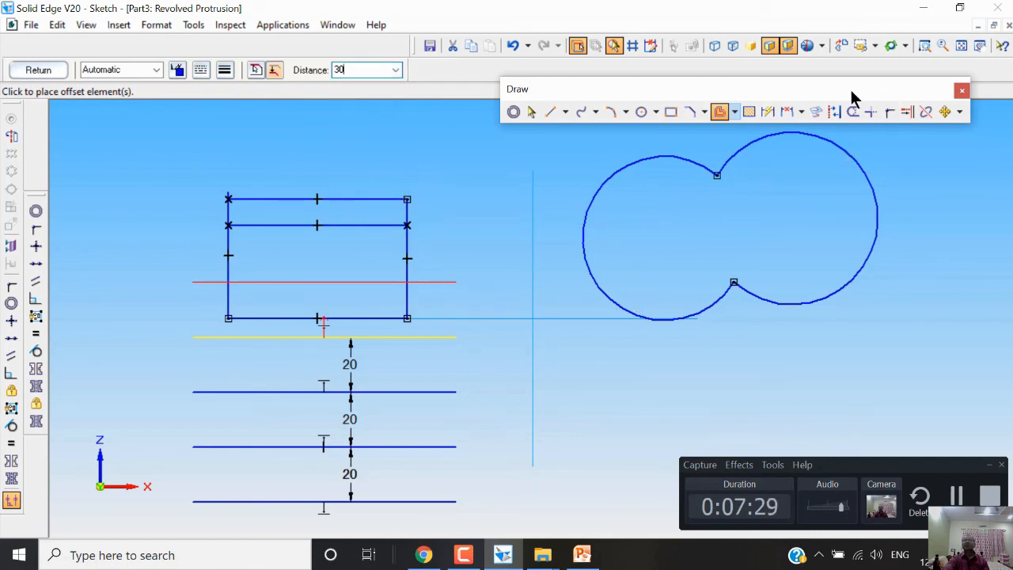
Step: Select the rectangular figure together with all the stacked horizontal lines and their dimensions, and delete them
{"action": "left_click", "coordinate": [536, 182]}
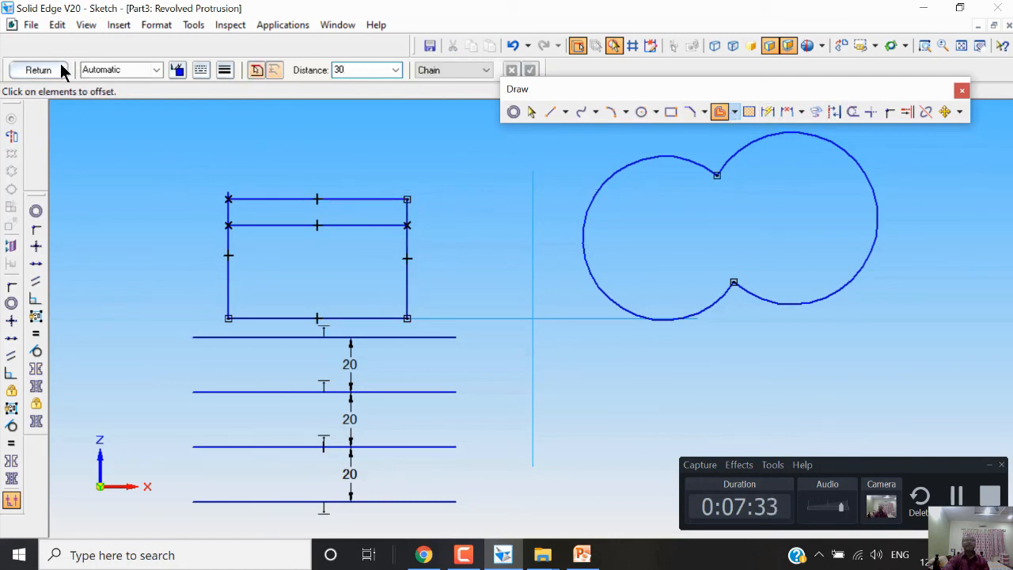
{"action": "left_click", "coordinate": [532, 113]}
{"action": "mouse_move", "coordinate": [141, 165]}
{"action": "left_mouse_down"}
{"action": "mouse_move", "coordinate": [427, 382]}
{"action": "mouse_move", "coordinate": [490, 546]}
{"action": "mouse_move", "coordinate": [517, 522]}
{"action": "left_mouse_up"}
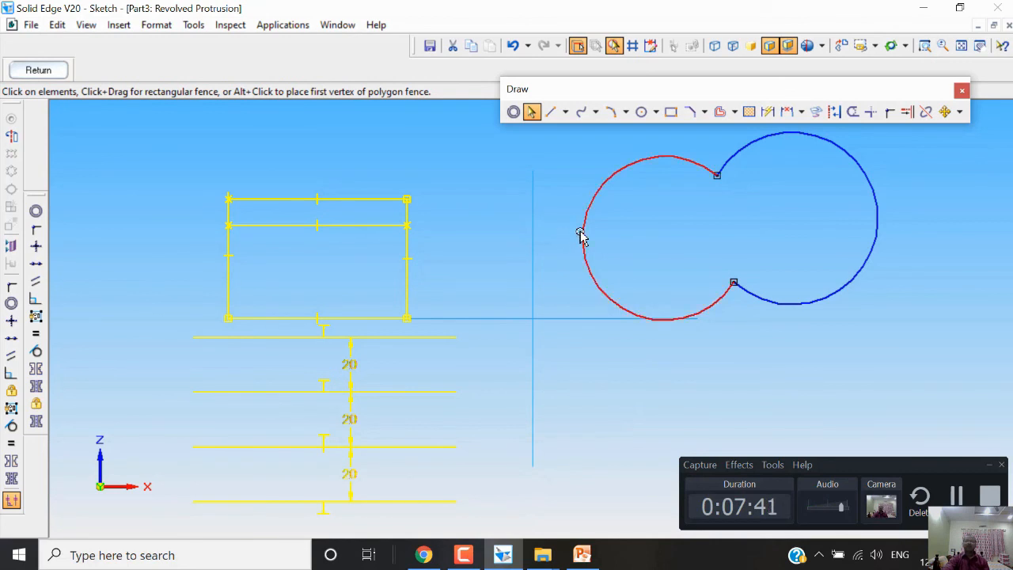
{"action": "key", "text": "Delete"}
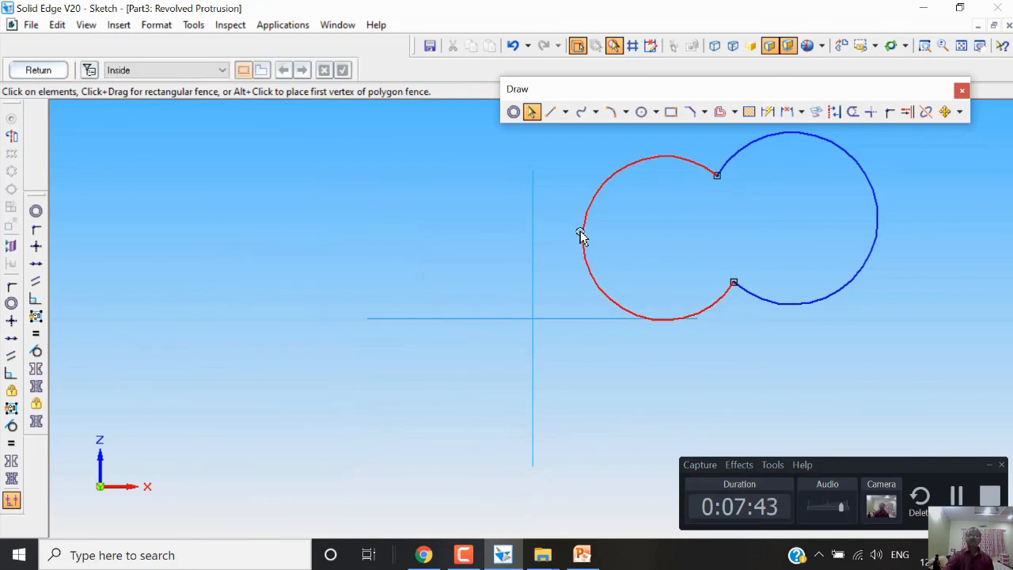
Step: Cut both remaining arcs of the combined circle outline out of the sketch
{"action": "left_click", "coordinate": [702, 172]}
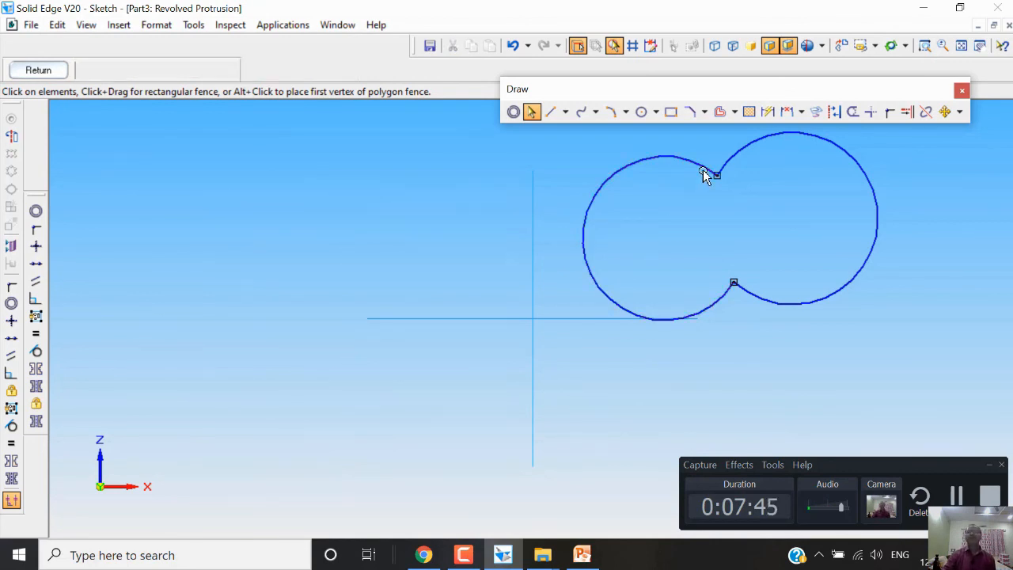
{"action": "right_click", "coordinate": [704, 174]}
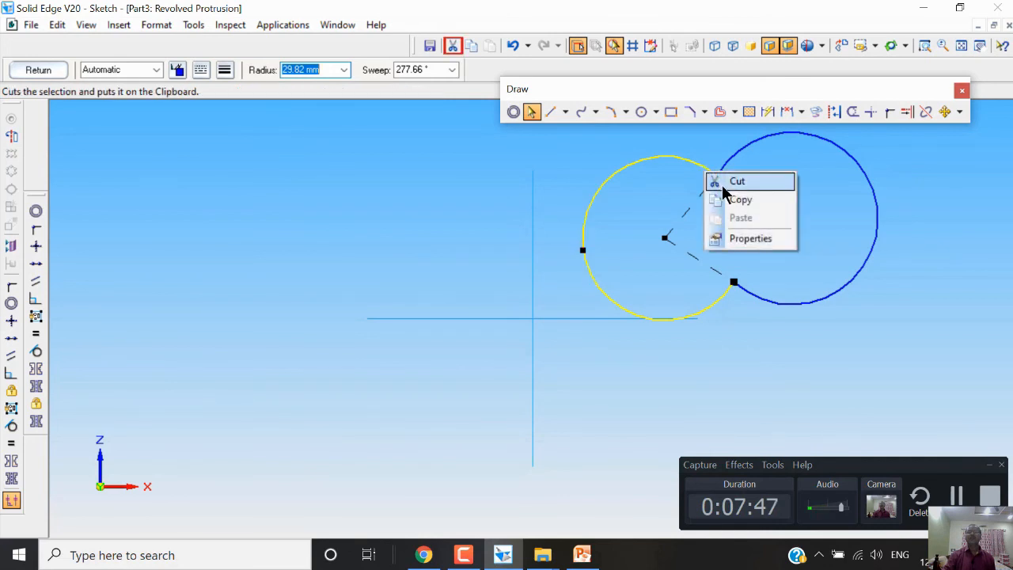
{"action": "left_click", "coordinate": [728, 188]}
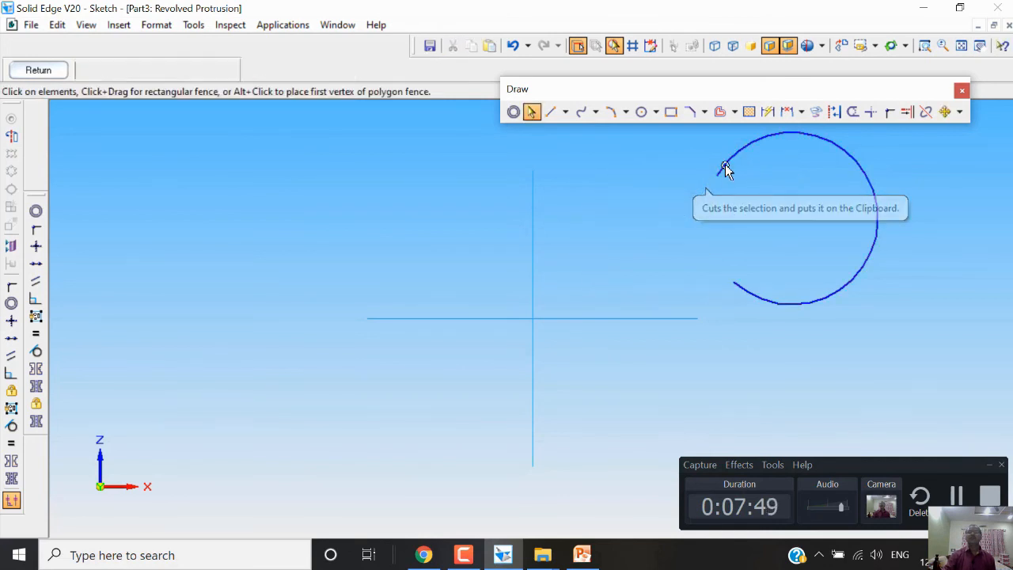
{"action": "right_click", "coordinate": [725, 168]}
{"action": "left_click", "coordinate": [758, 178]}
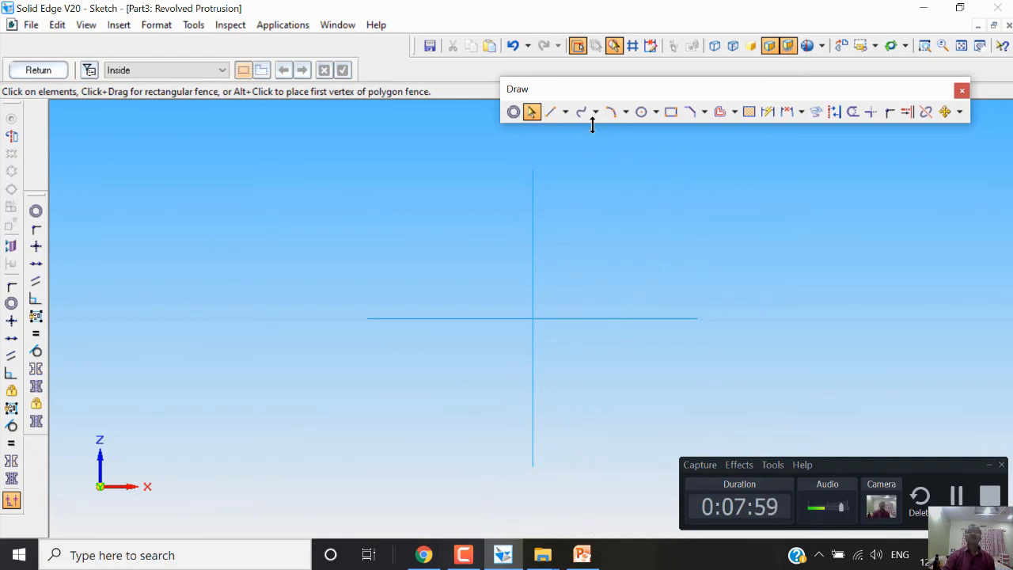
Step: Draw a vertical line well to the negative X side of the reference axes, spanning above and below the horizontal axis
{"action": "left_click", "coordinate": [550, 111]}
{"action": "left_click", "coordinate": [302, 171]}
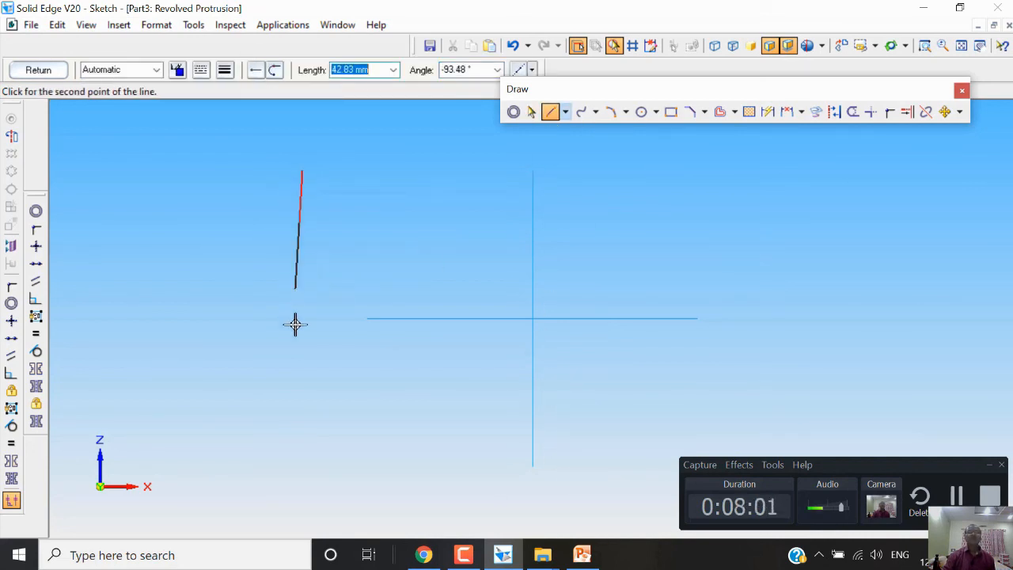
{"action": "double_click", "coordinate": [298, 378]}
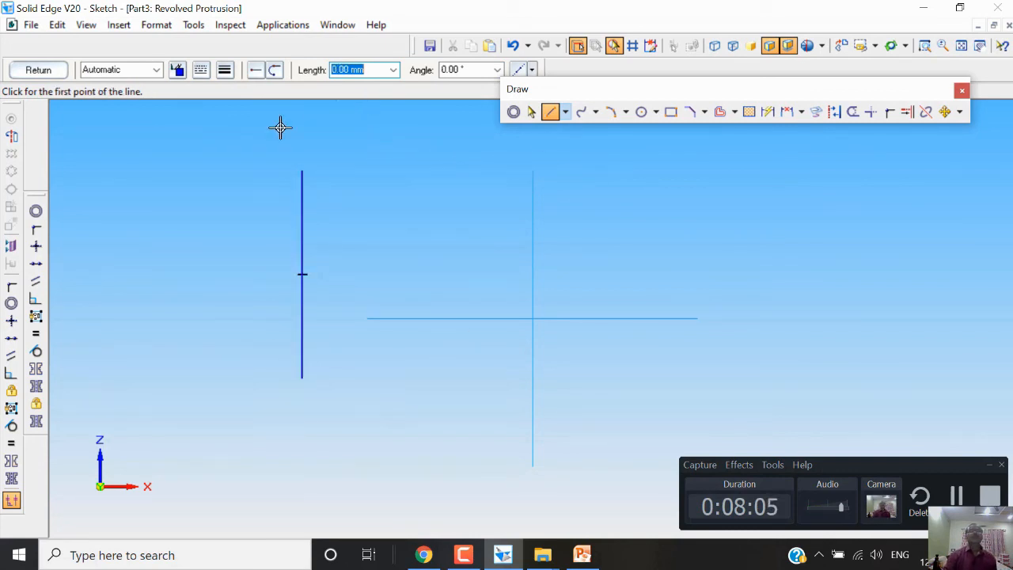
Step: With 35 entered as the offset distance, offset the vertical line three times in succession toward positive X
{"action": "left_click", "coordinate": [720, 113]}
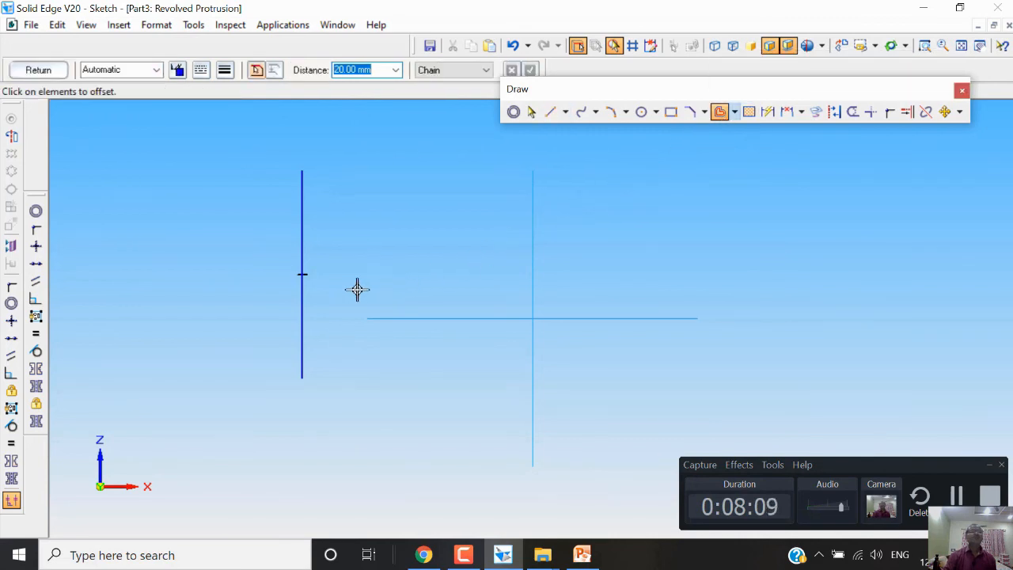
{"action": "left_click", "coordinate": [300, 227]}
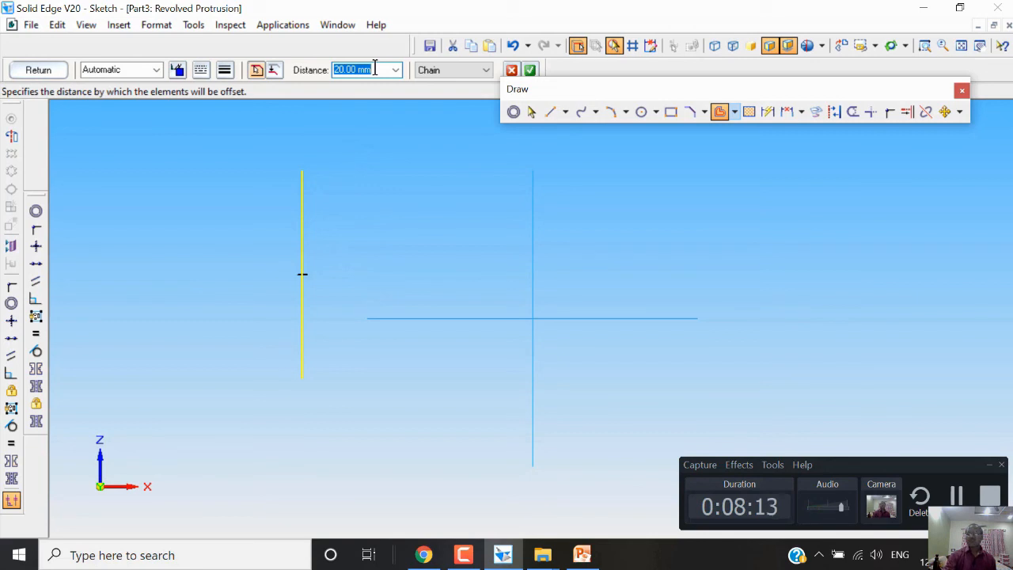
{"action": "type", "text": "35"}
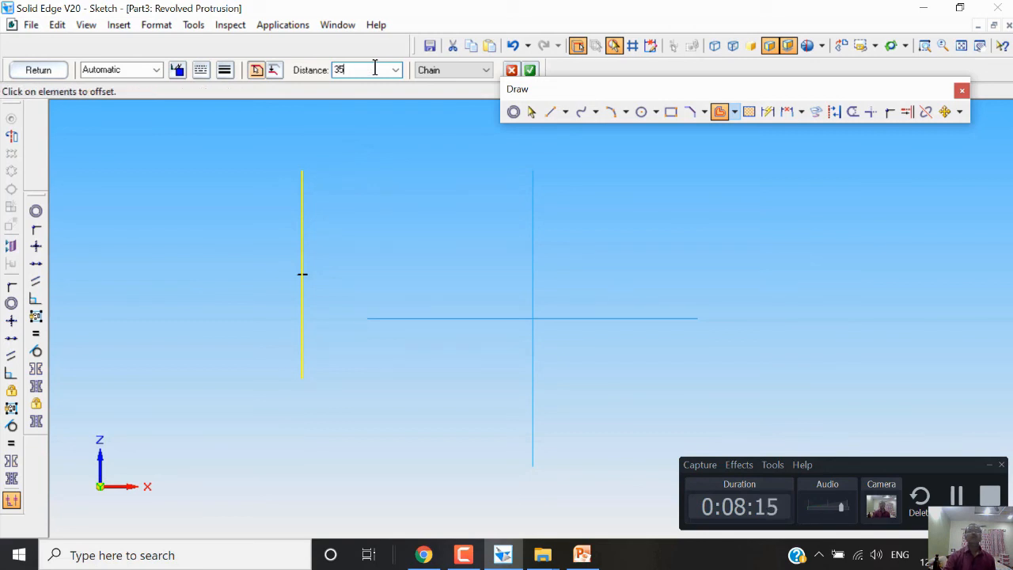
{"action": "left_click", "coordinate": [528, 71]}
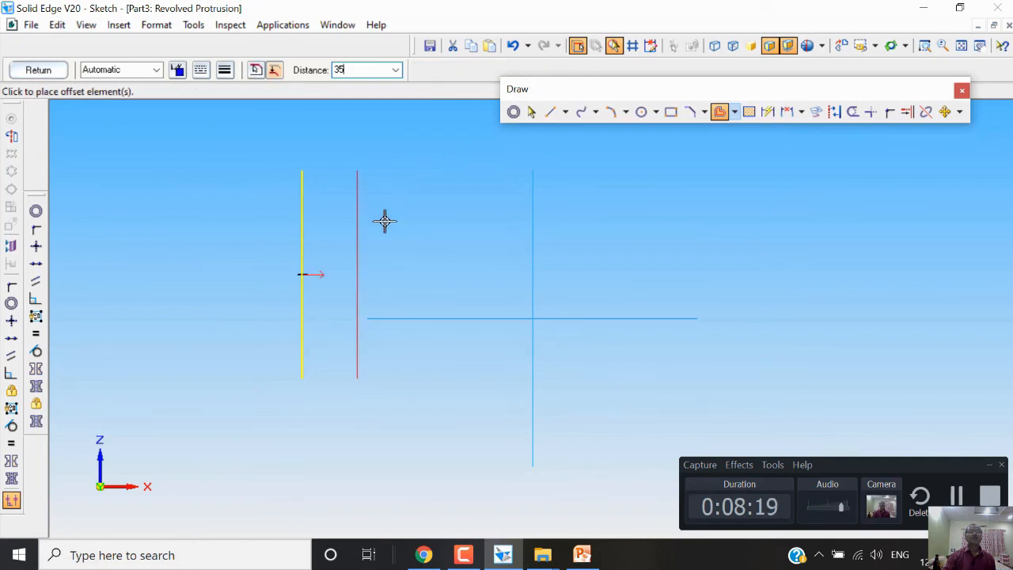
{"action": "left_click", "coordinate": [352, 283]}
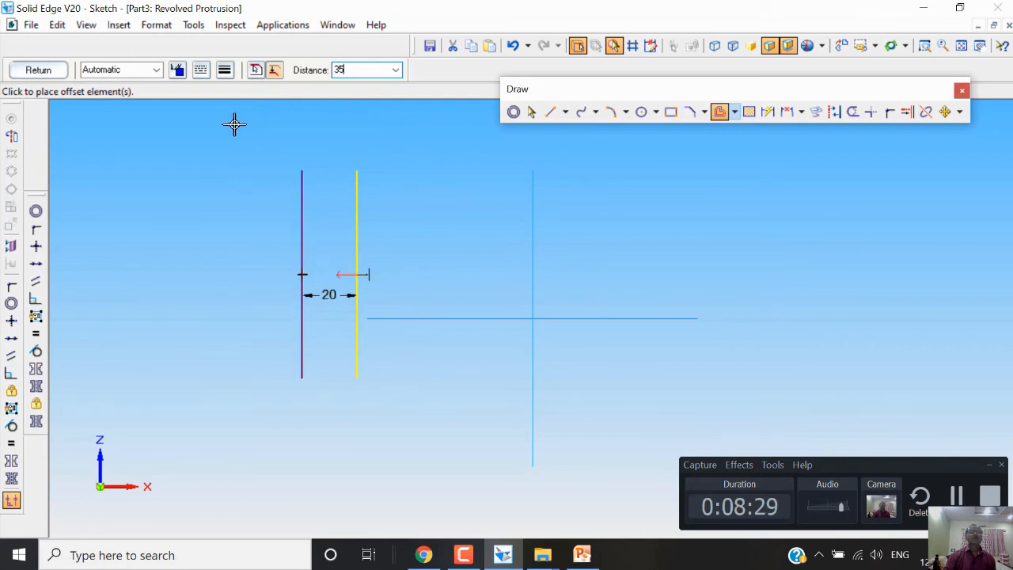
{"action": "left_click", "coordinate": [446, 271]}
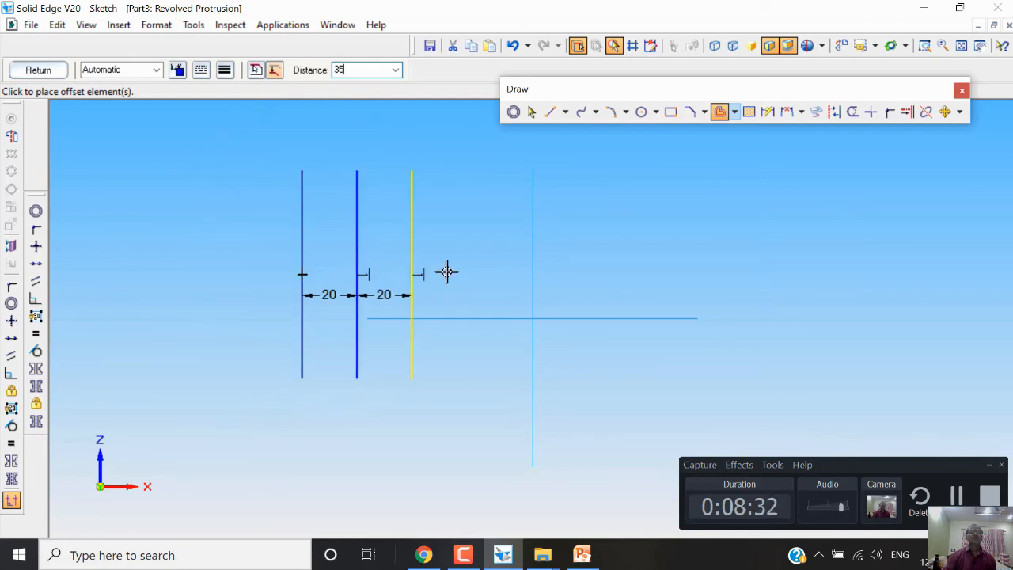
{"action": "left_click", "coordinate": [494, 264]}
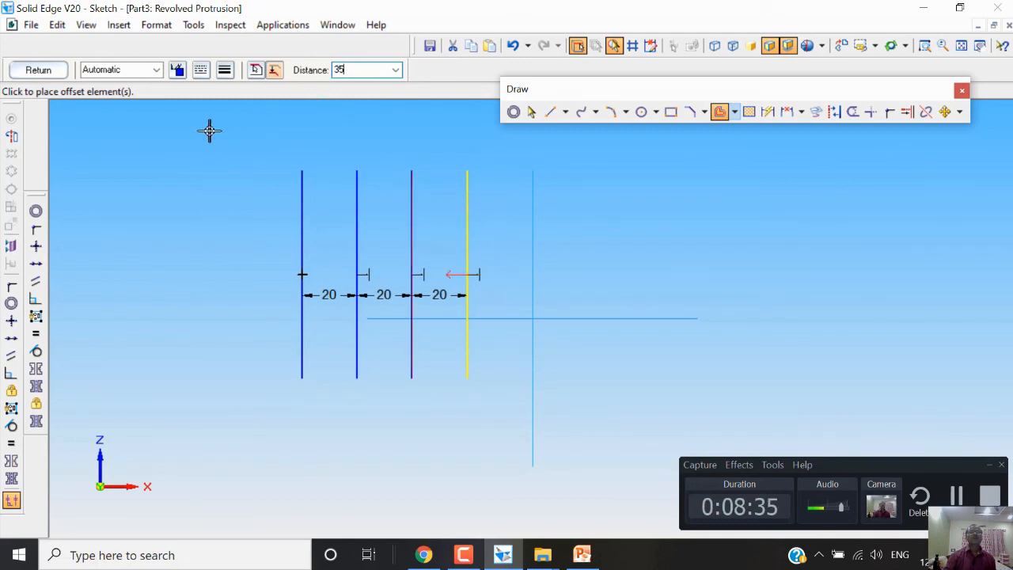
Step: Choose an offset distance of 60 mm and offset the last vertical line toward positive X, across the vertical reference axis
{"action": "left_click", "coordinate": [390, 69]}
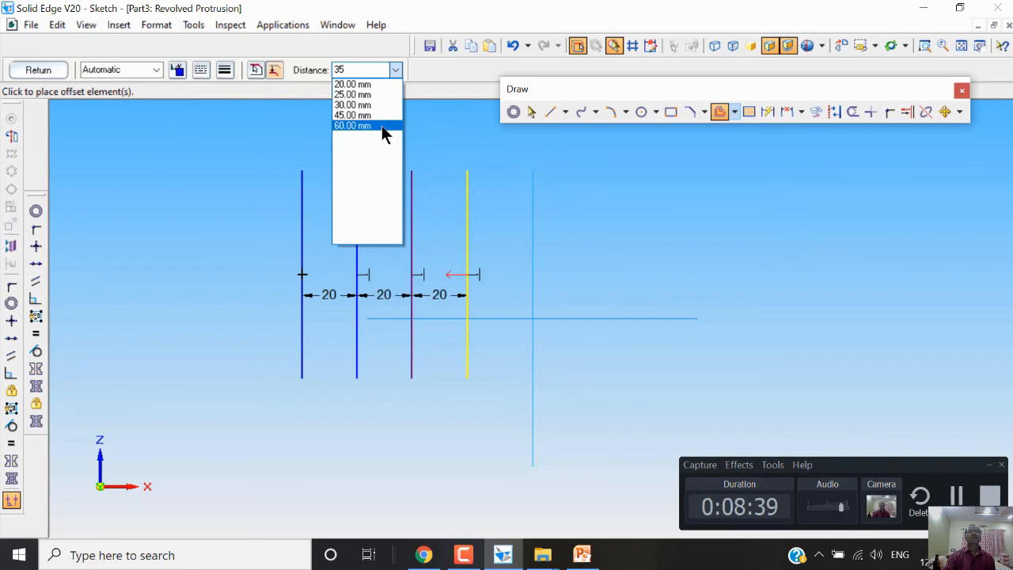
{"action": "left_click", "coordinate": [353, 125]}
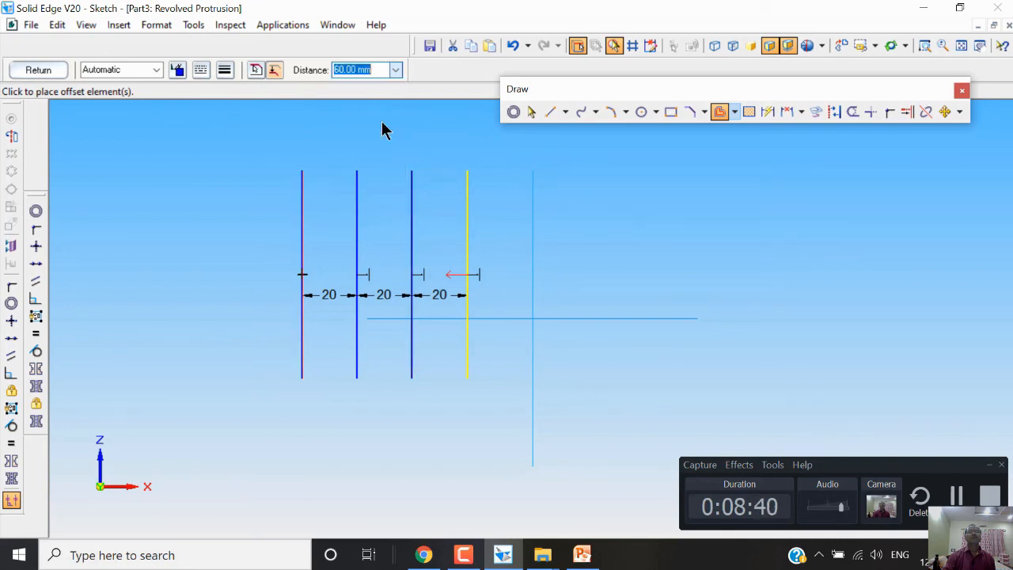
{"action": "left_click", "coordinate": [467, 235]}
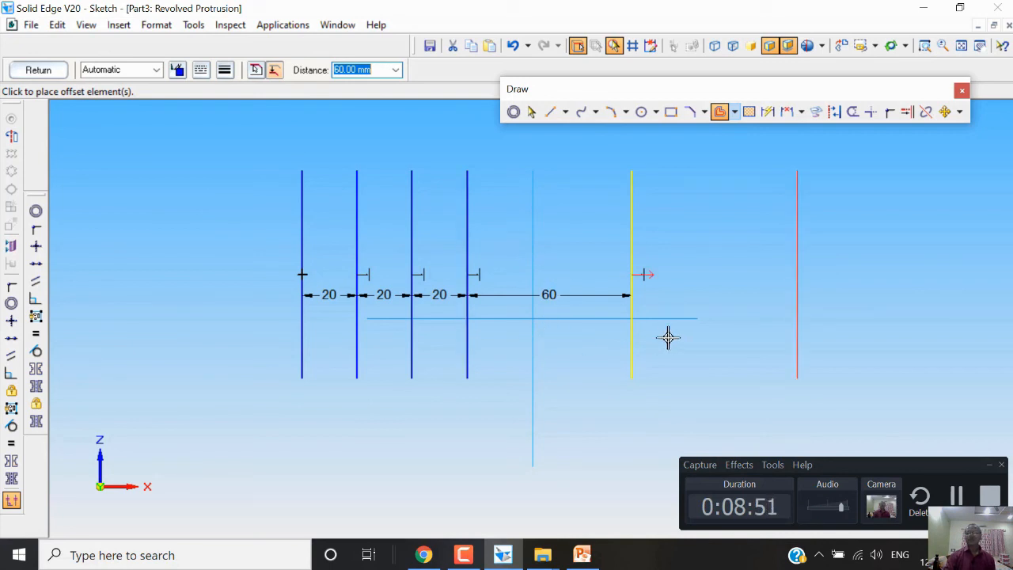
Step: Enter an offset distance of 40 and offset the newest vertical line once more toward positive X
{"action": "type", "text": "40"}
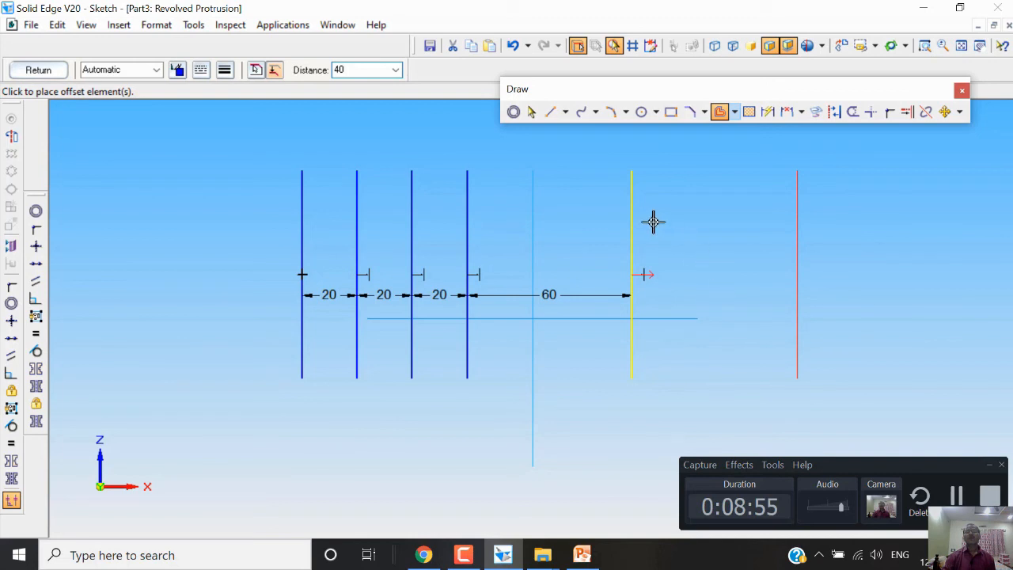
{"action": "left_click", "coordinate": [694, 229]}
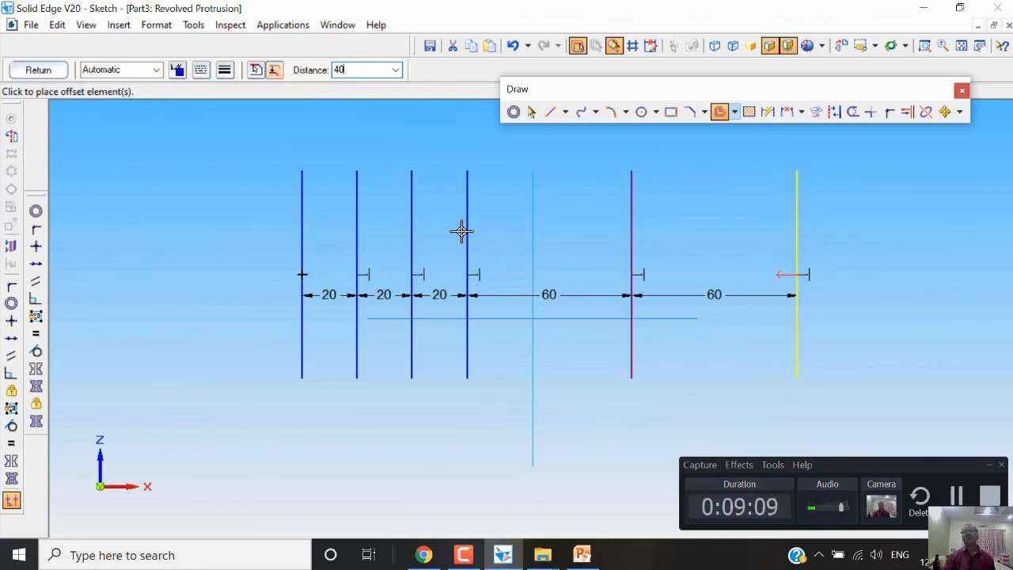
{"action": "left_click", "coordinate": [721, 112]}
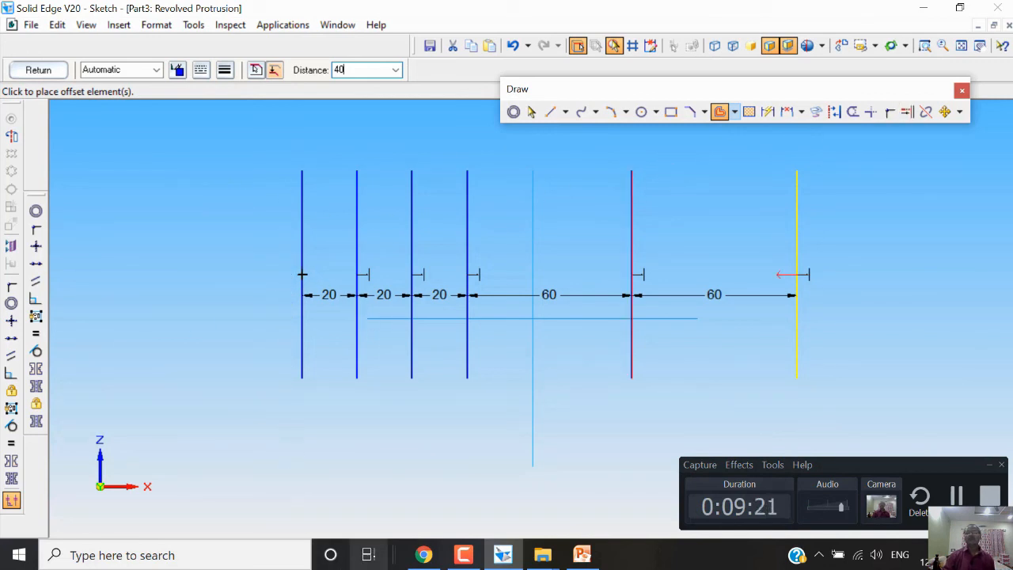
{"action": "left_click", "coordinate": [466, 559]}
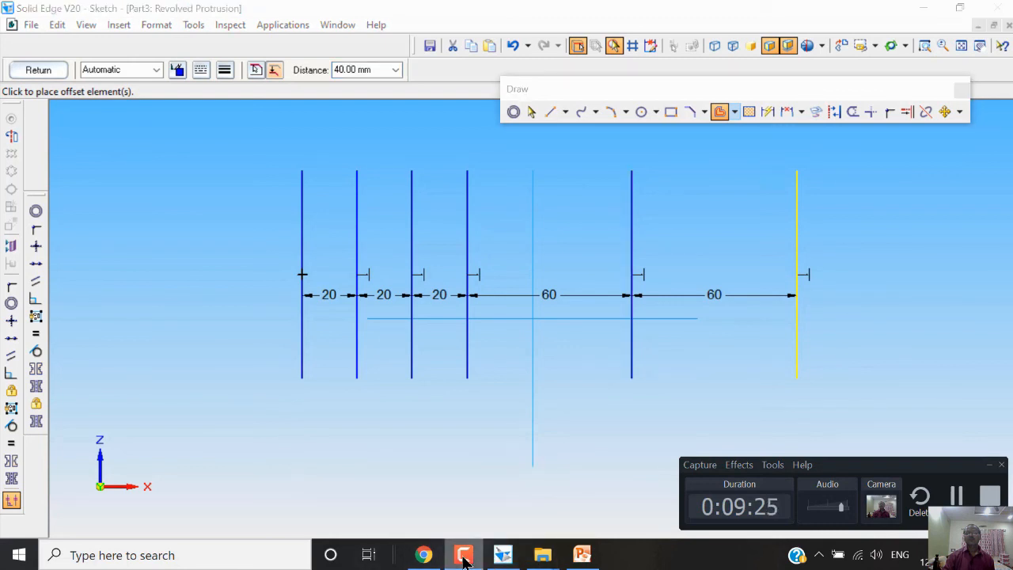